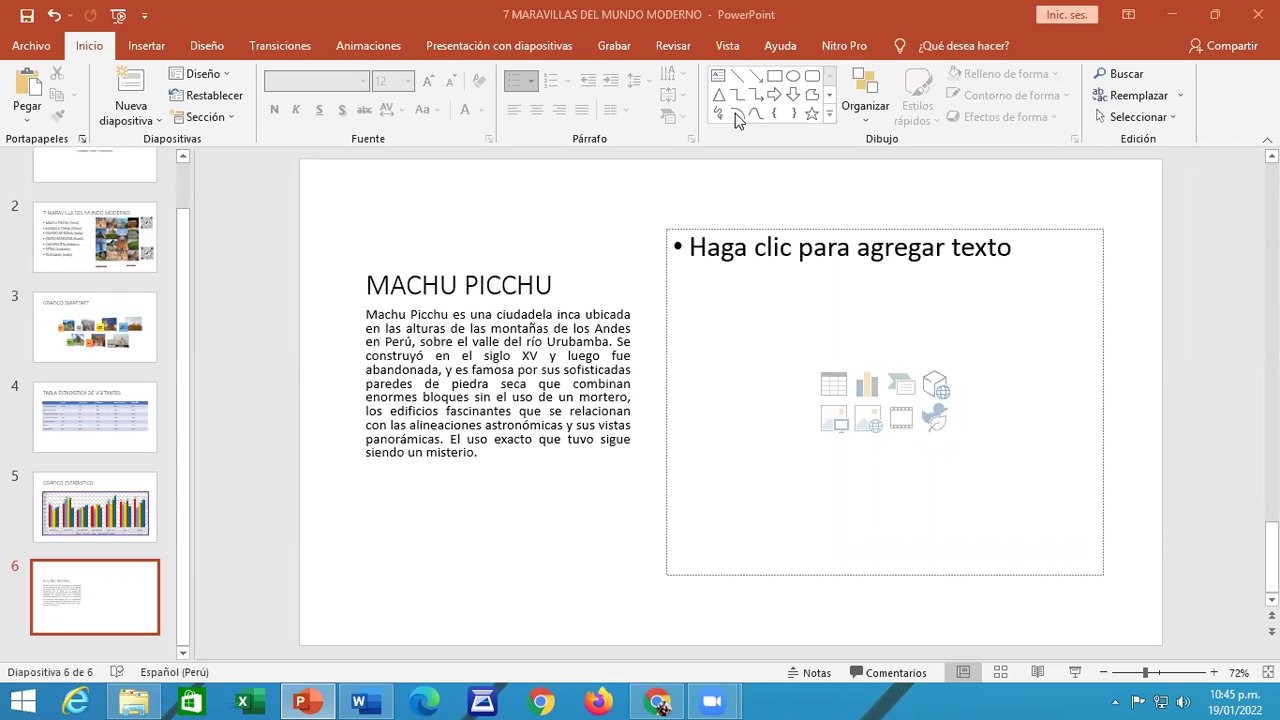
Step: On slide 2, select the wonders list lines from MACHU PICCHU (Perú) to TAJ MAHAL (India)
click(145, 235)
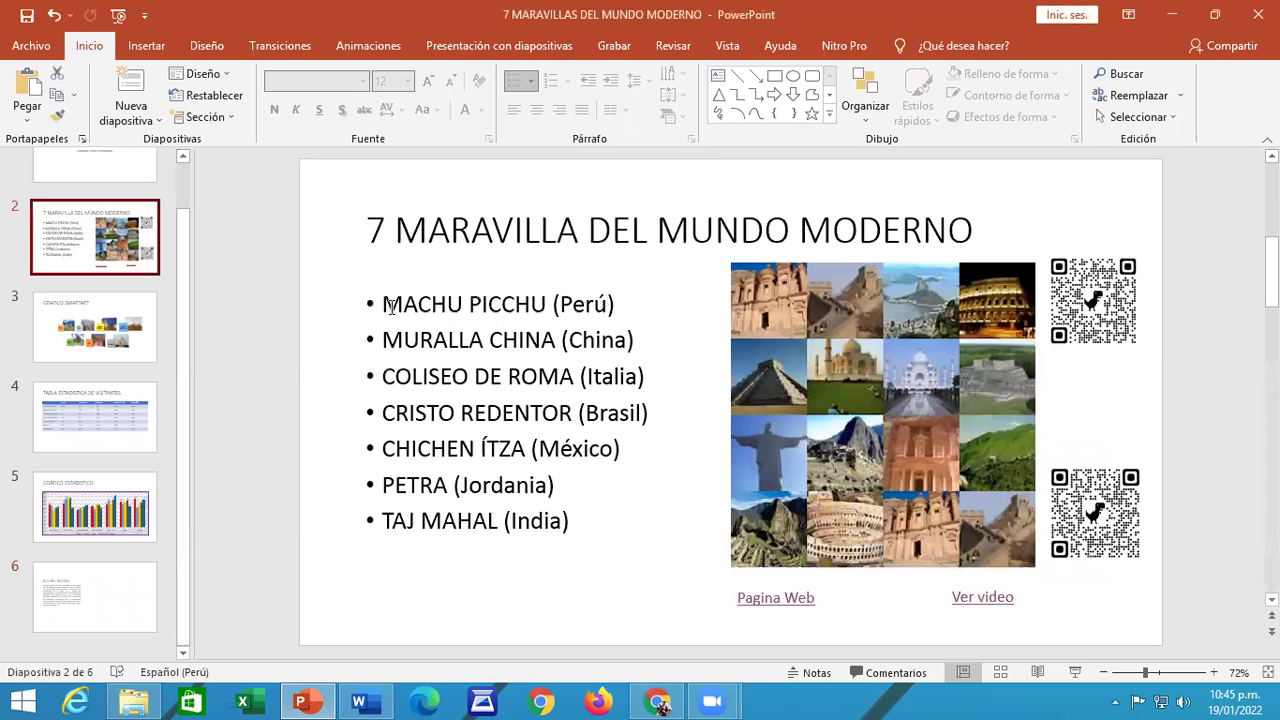
click(641, 304)
drag(614, 304, 362, 304)
drag(634, 340, 382, 340)
drag(645, 376, 382, 376)
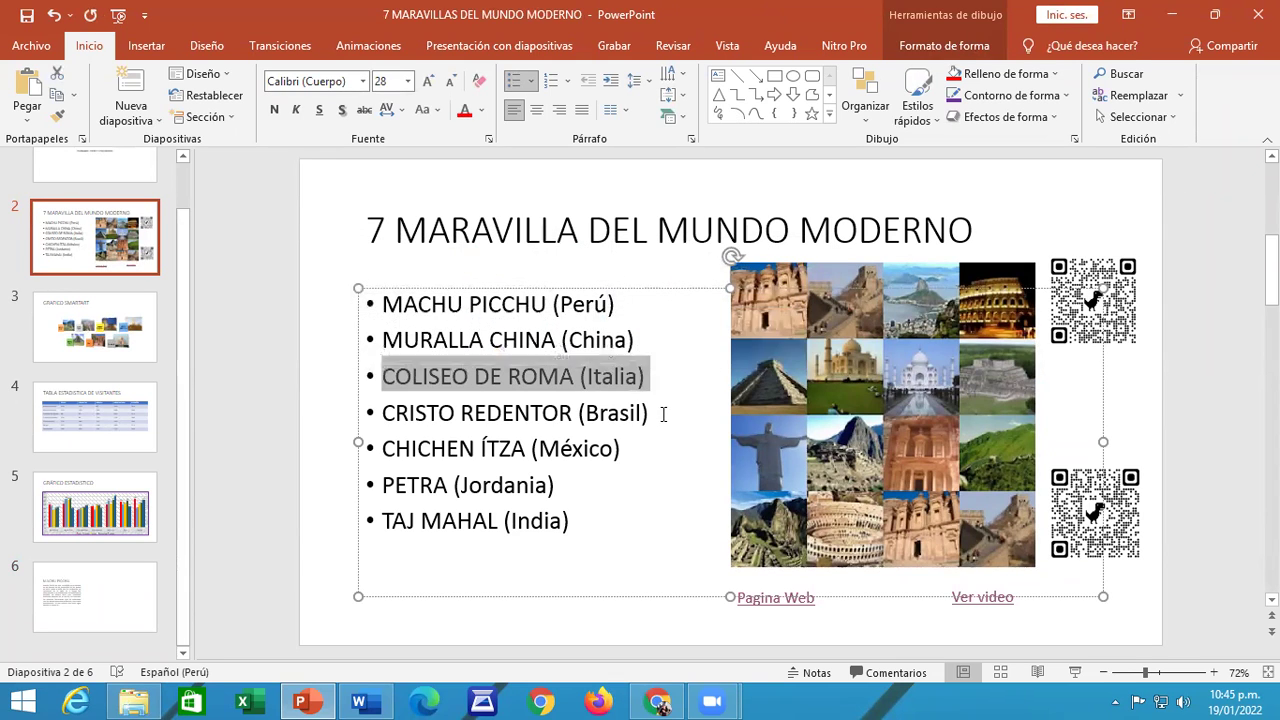
drag(663, 413, 380, 413)
drag(630, 449, 380, 449)
drag(585, 487, 380, 485)
drag(575, 521, 380, 521)
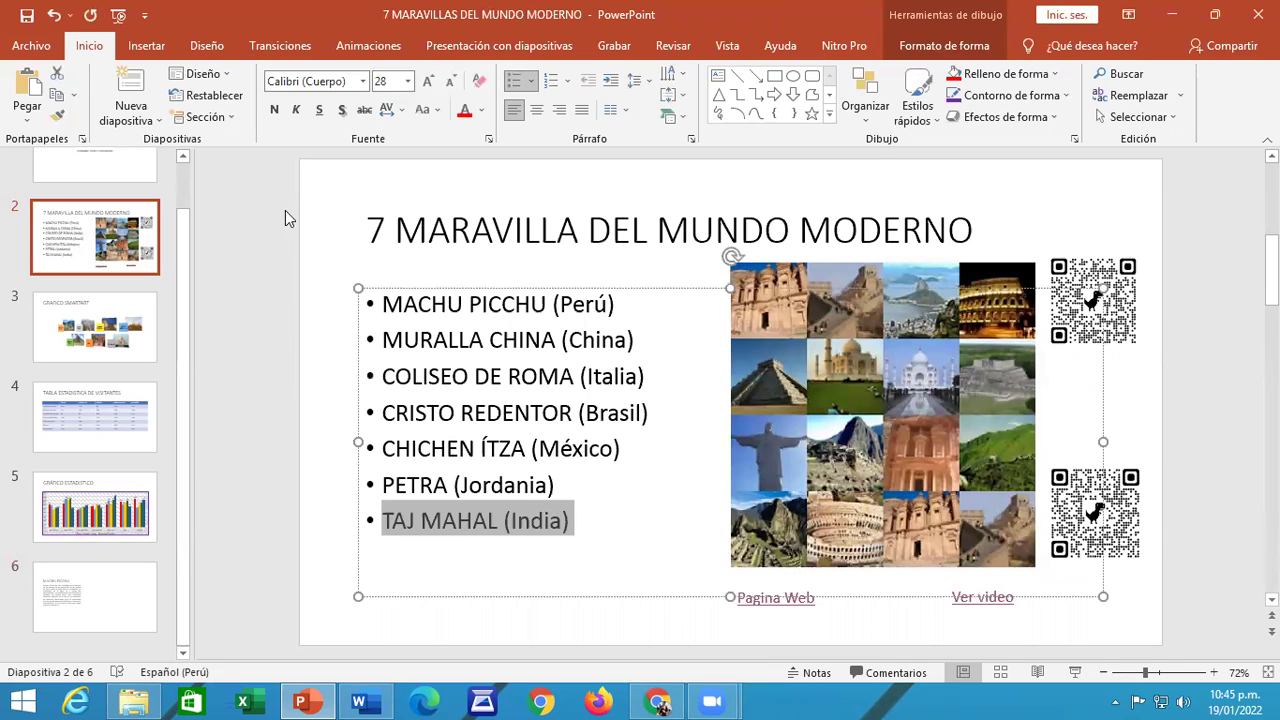
Step: Return to slide 6, looking through the new-slide layouts without adding a slide
click(160, 604)
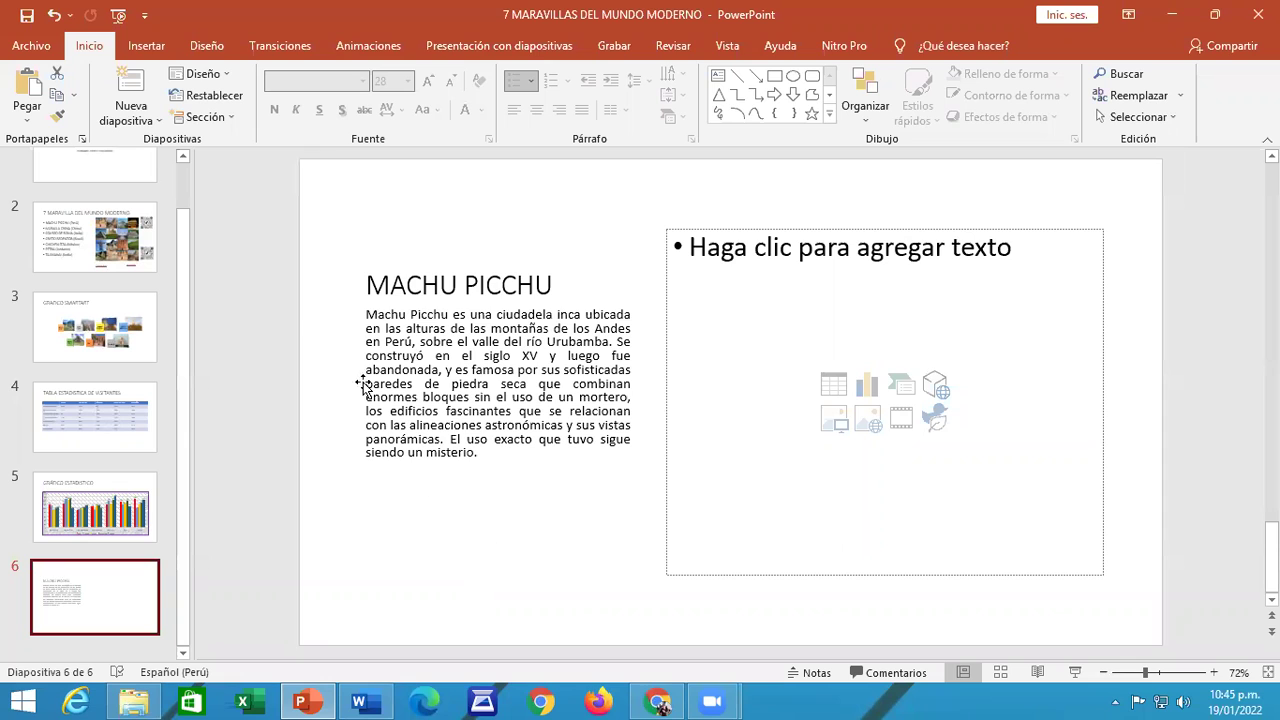
click(155, 121)
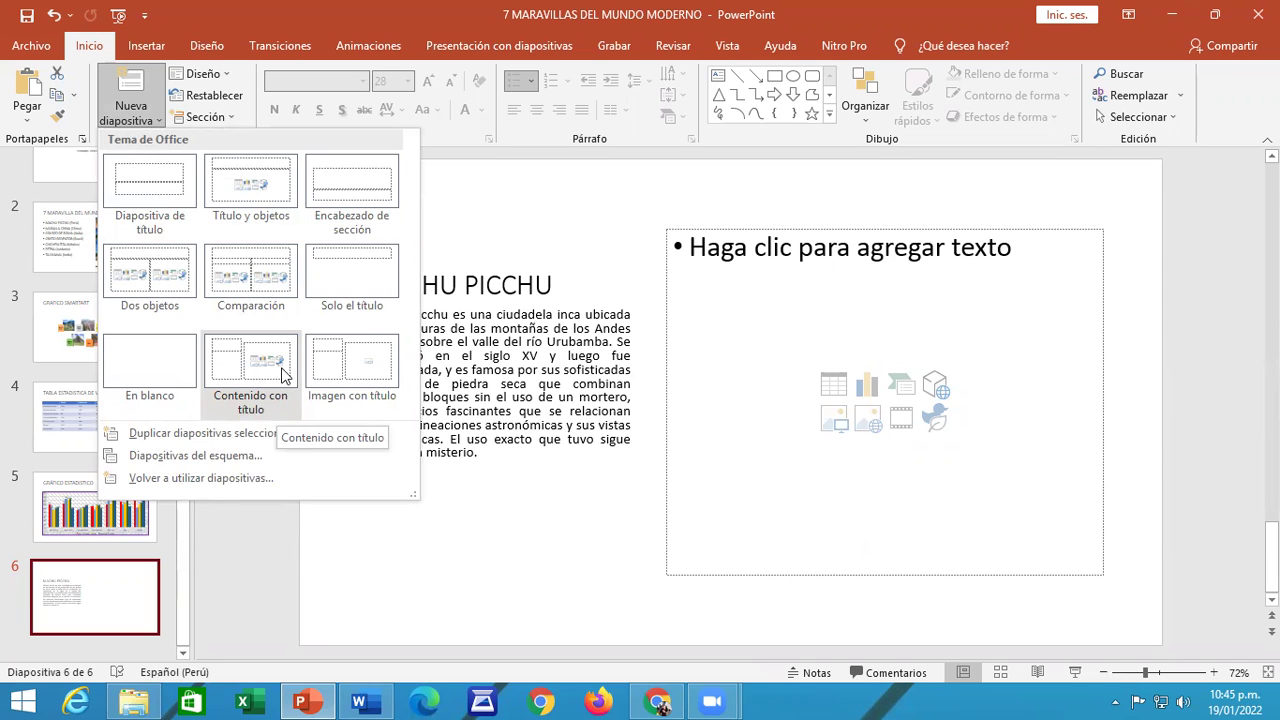
key(Escape)
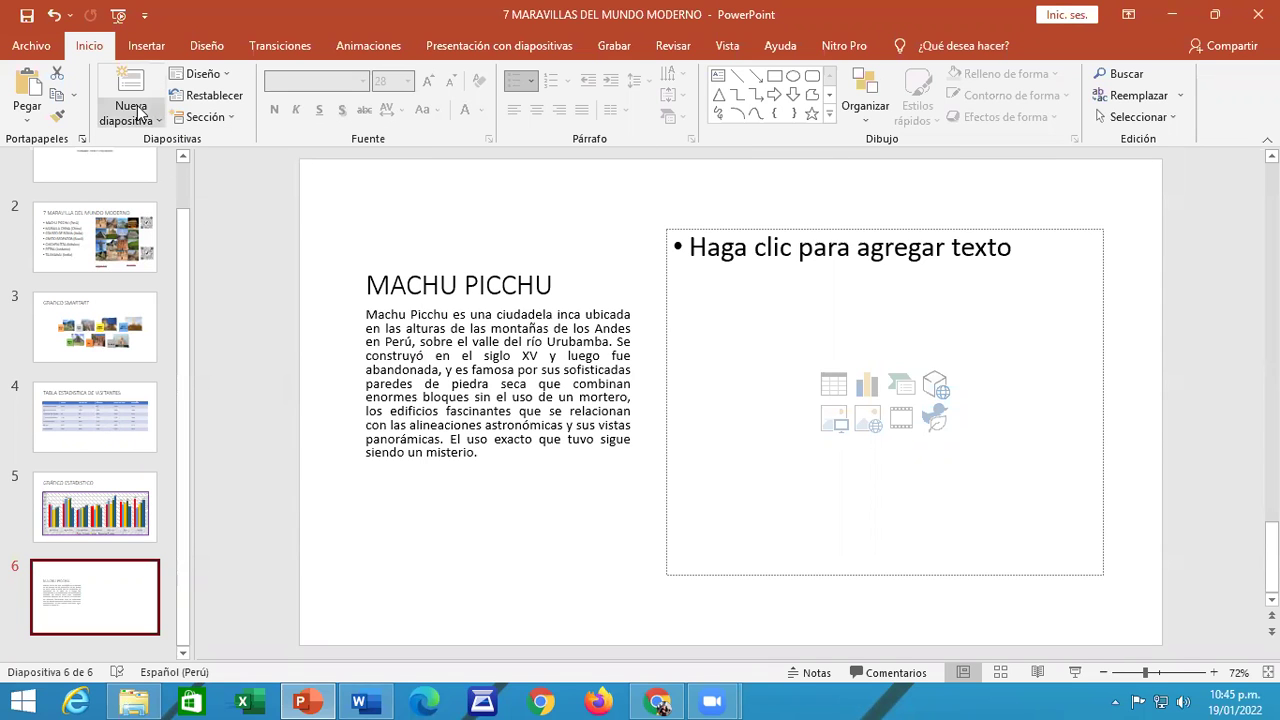
click(138, 112)
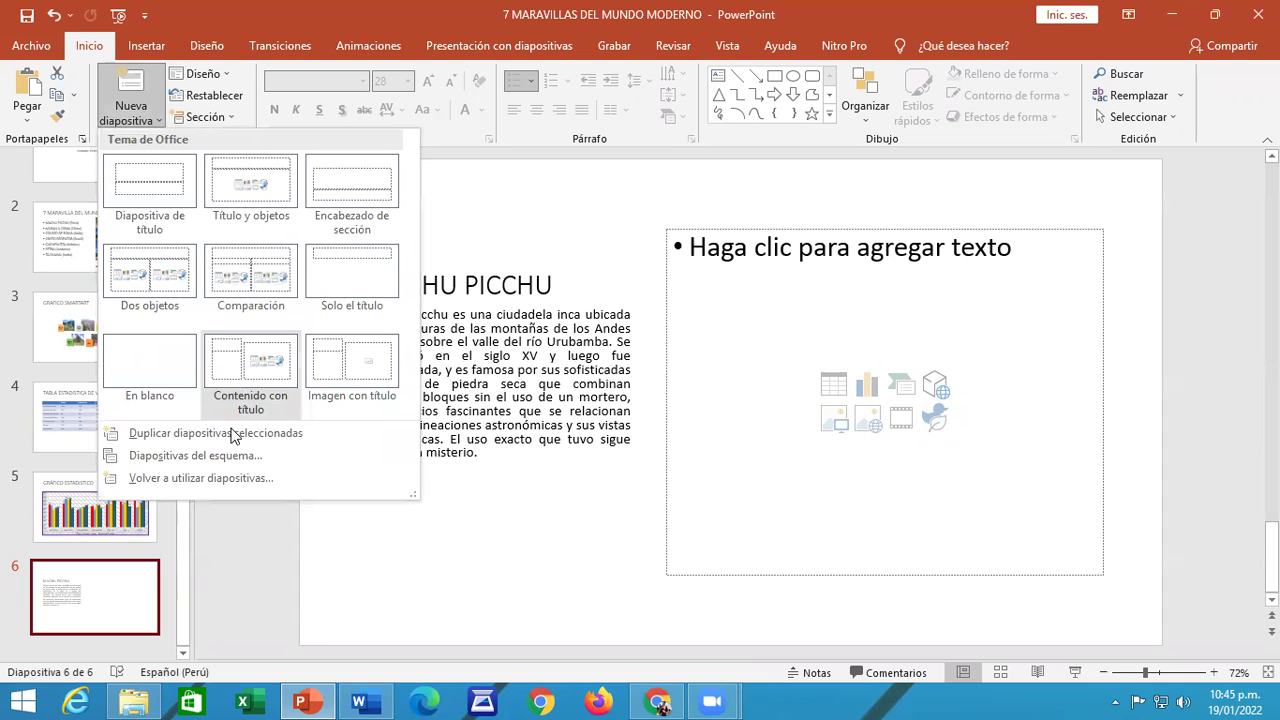
click(535, 418)
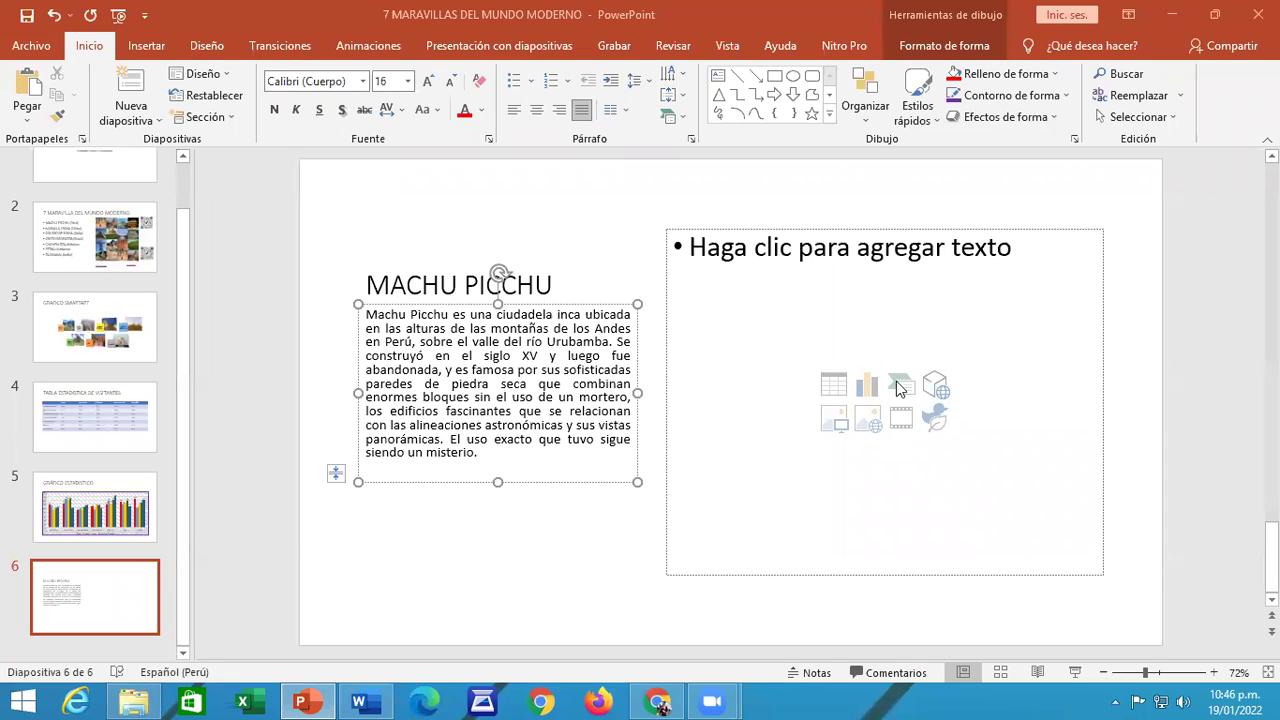
Step: Search online pictures for MACHUPICCHU and insert the third result into the empty placeholder
click(873, 430)
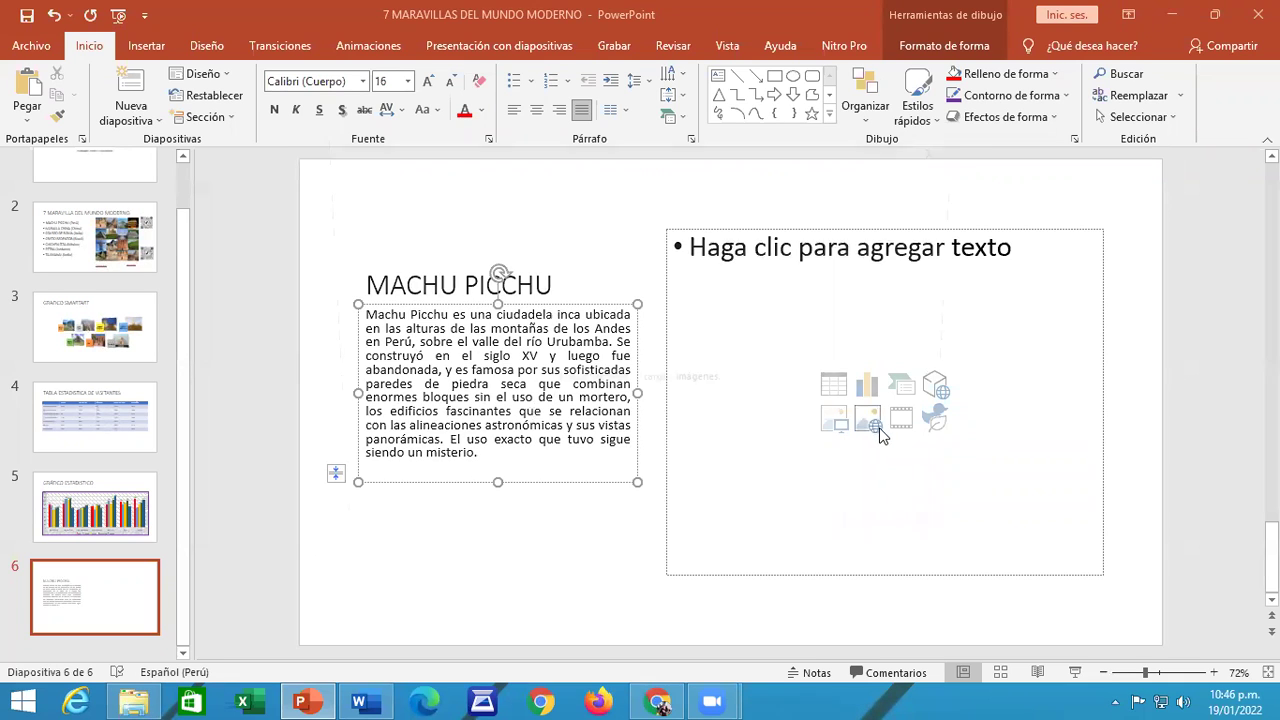
click(826, 251)
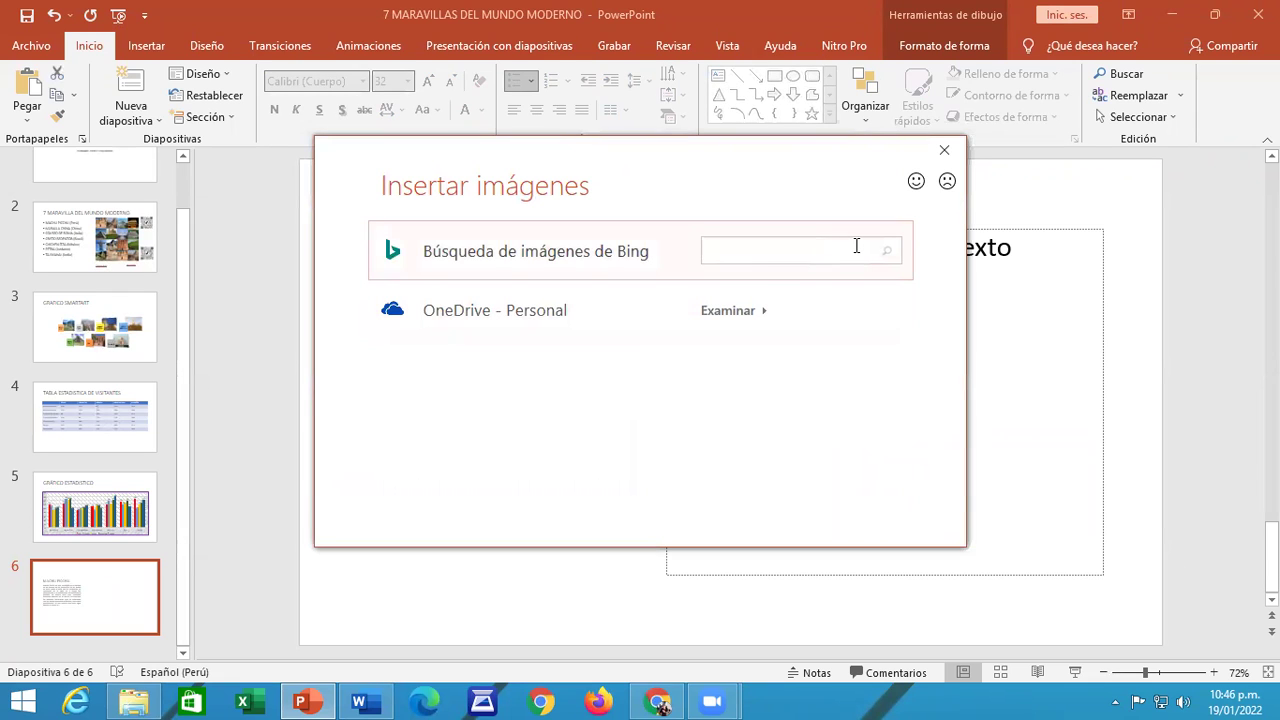
text(M)
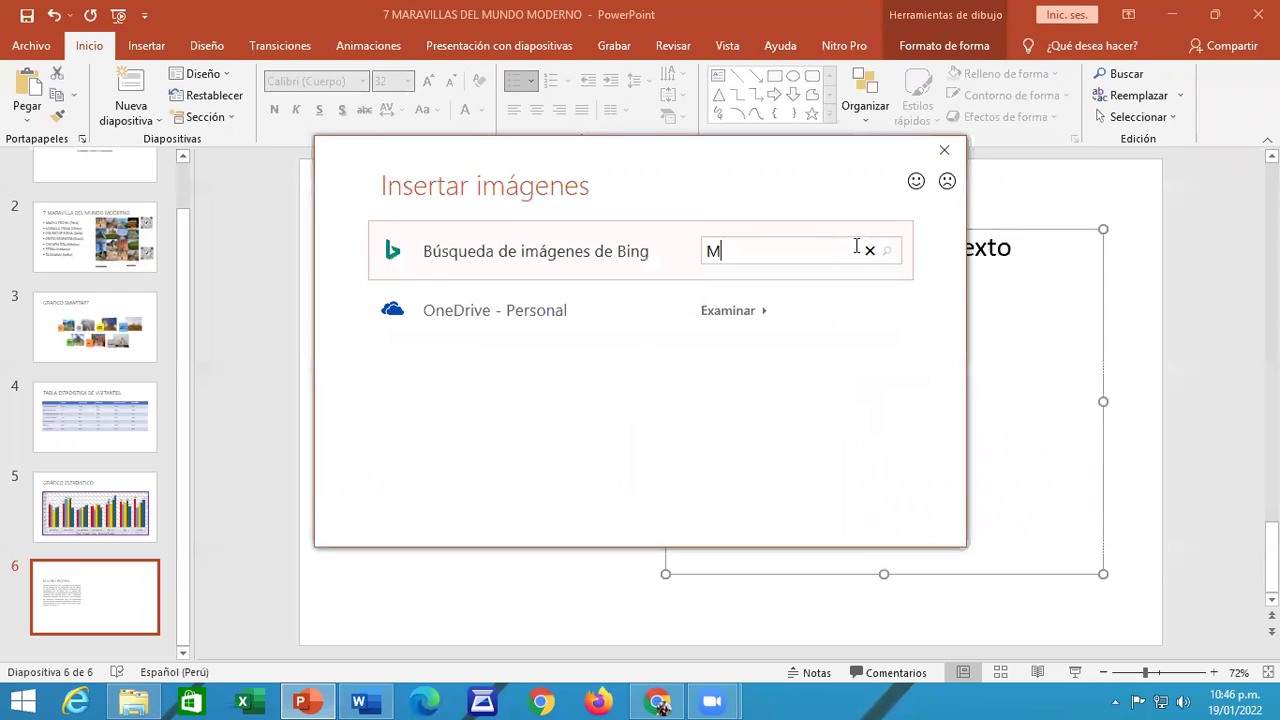
text(ACH)
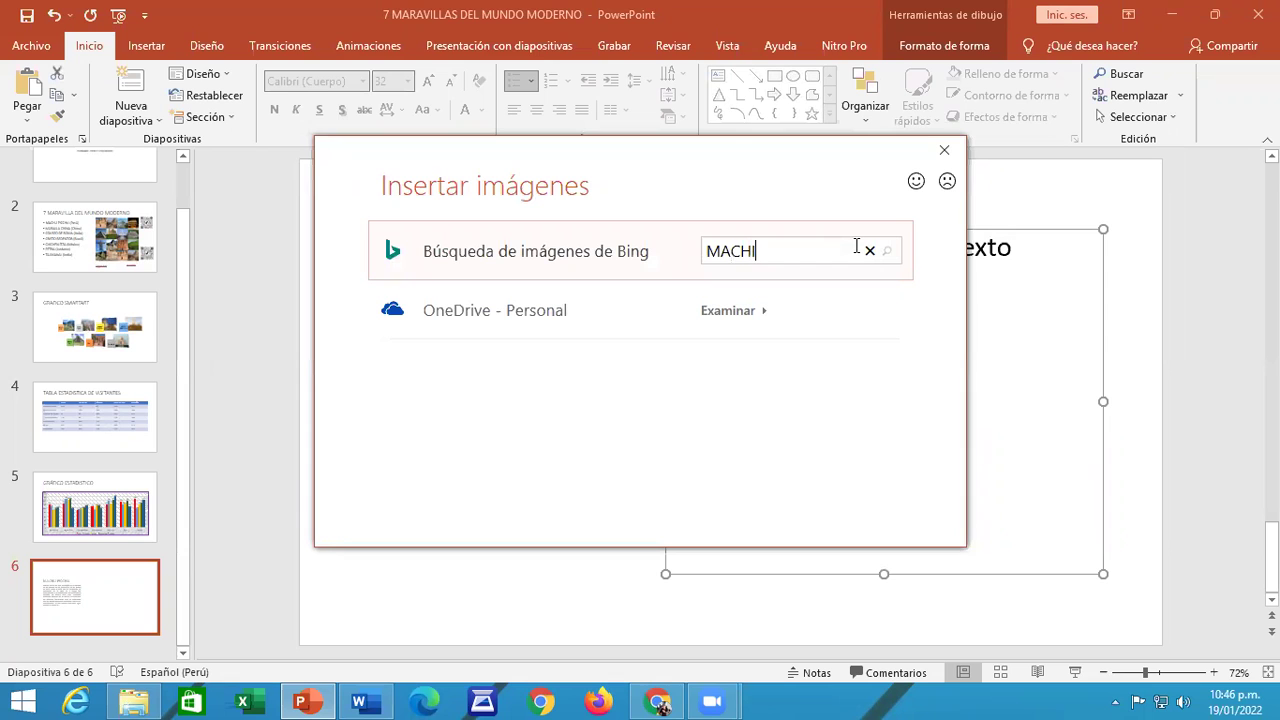
text(UPICCHU)
key(Return)
click(806, 410)
click(771, 475)
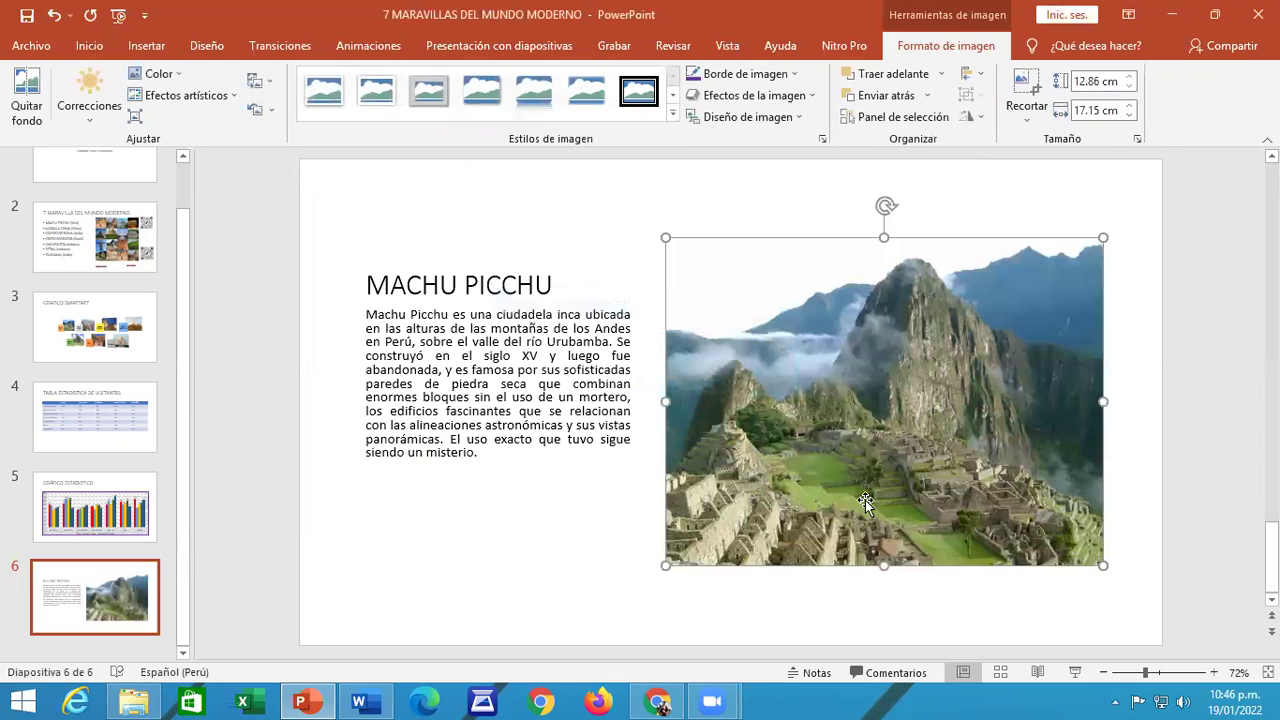
Step: Shrink the Machu Picchu photo, move it to the upper right, and apply Marco sencillo, blanco
mouse_move(666, 566)
mouse_down()
mouse_move(955, 383)
mouse_move(845, 437)
mouse_up()
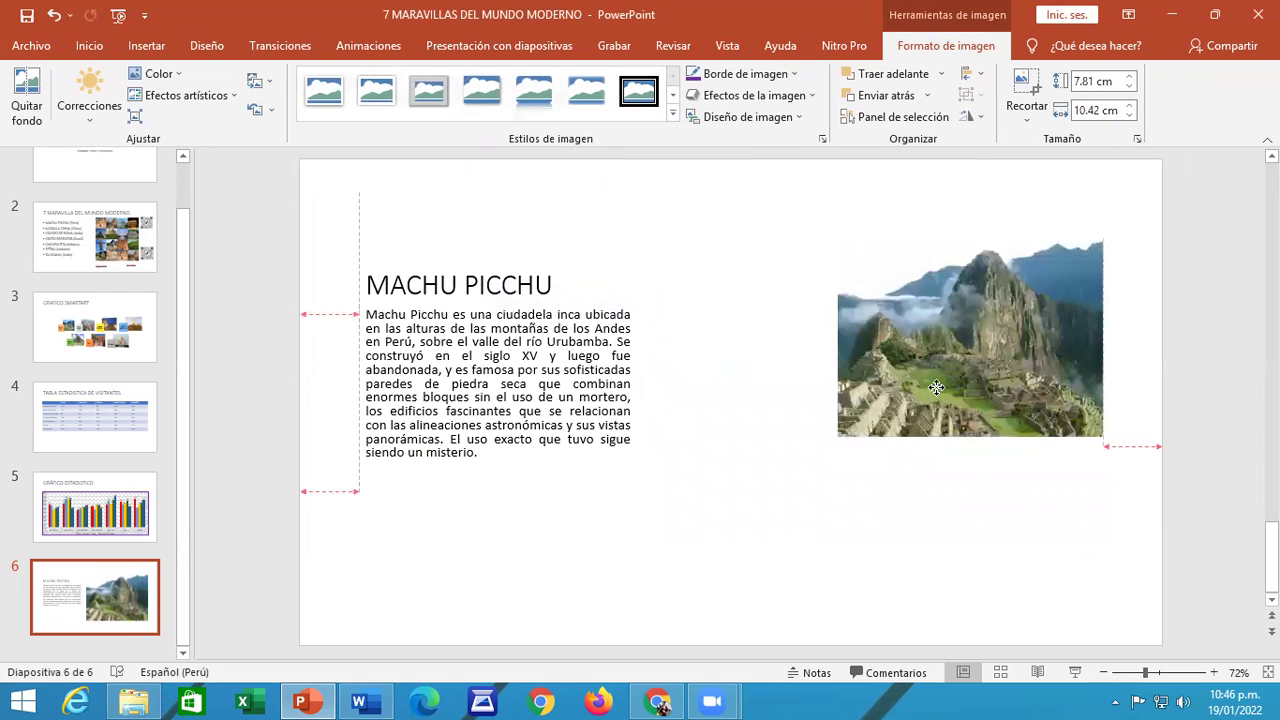
drag(1012, 392, 938, 362)
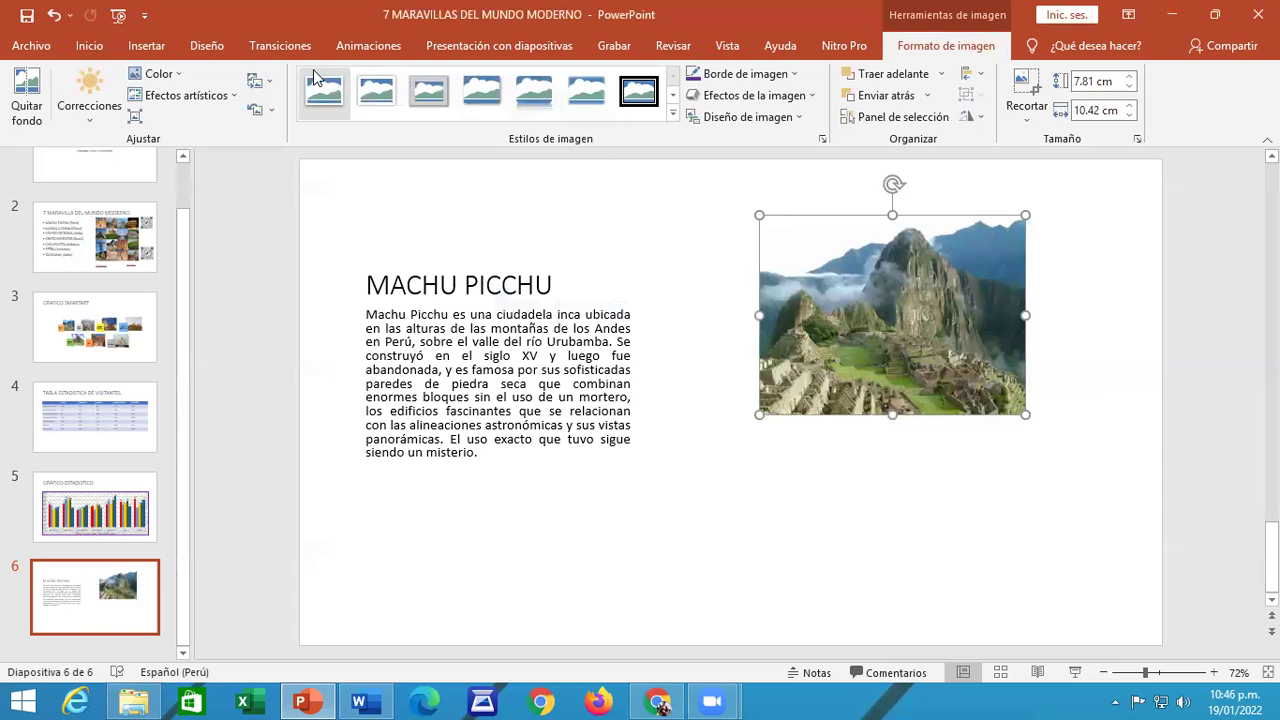
click(336, 94)
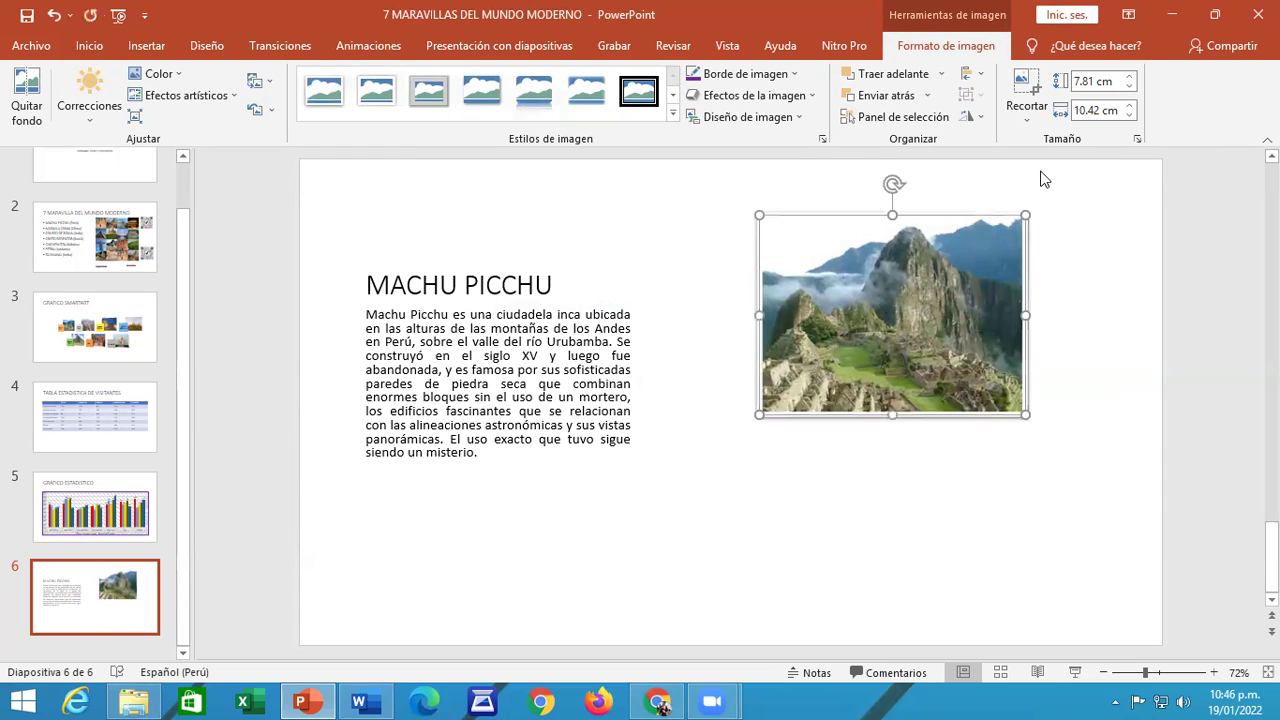
click(1100, 568)
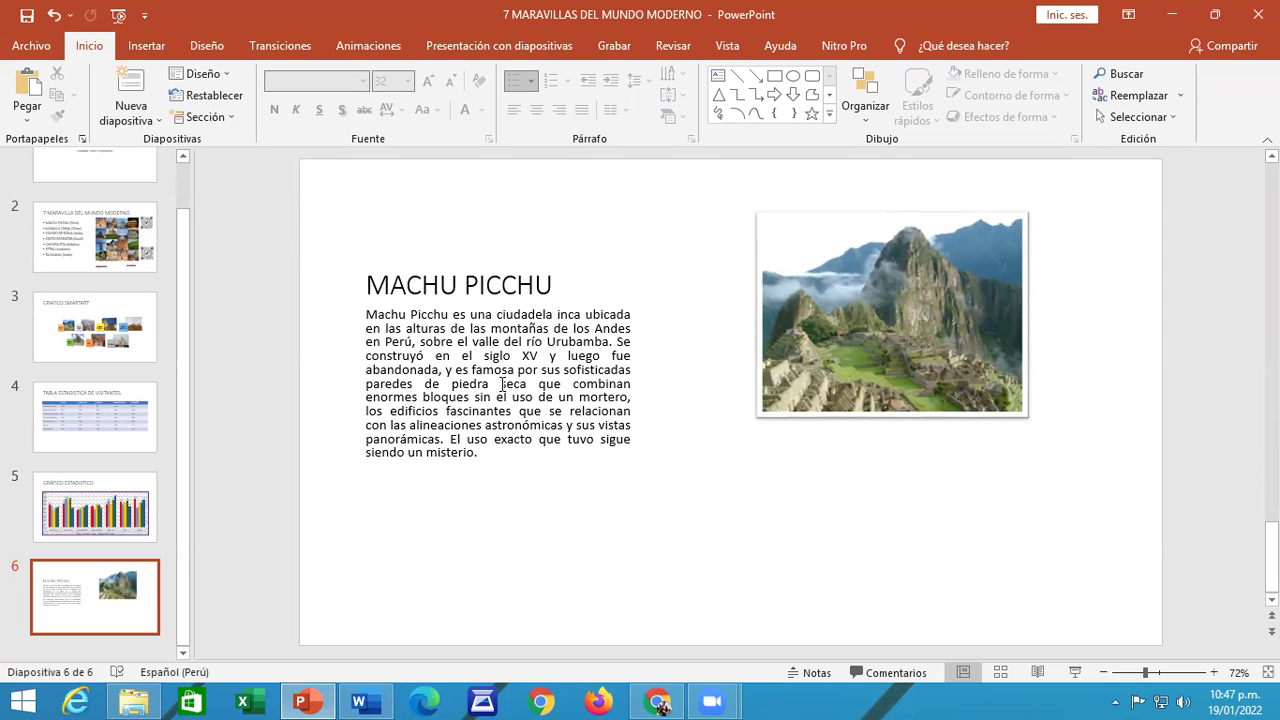
Step: Insert a Circular 3D pie chart through Insertar > Gráfico, using the sample Ventas data
click(135, 47)
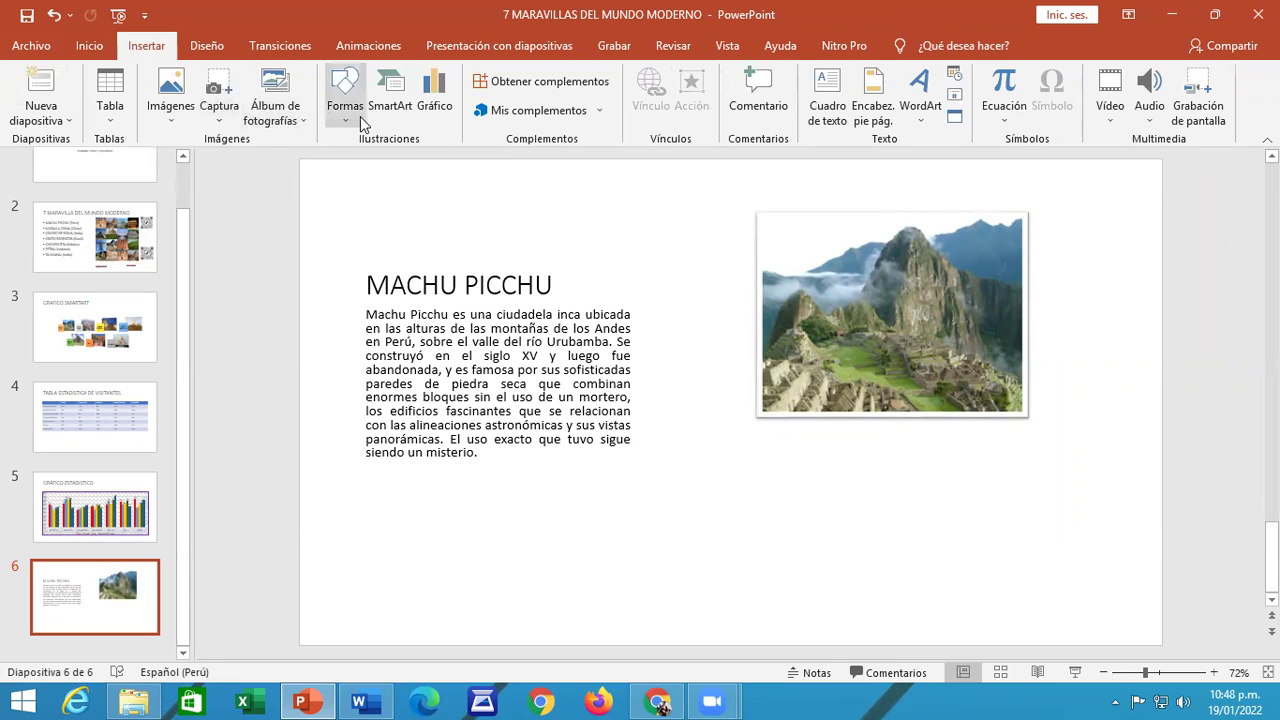
click(432, 110)
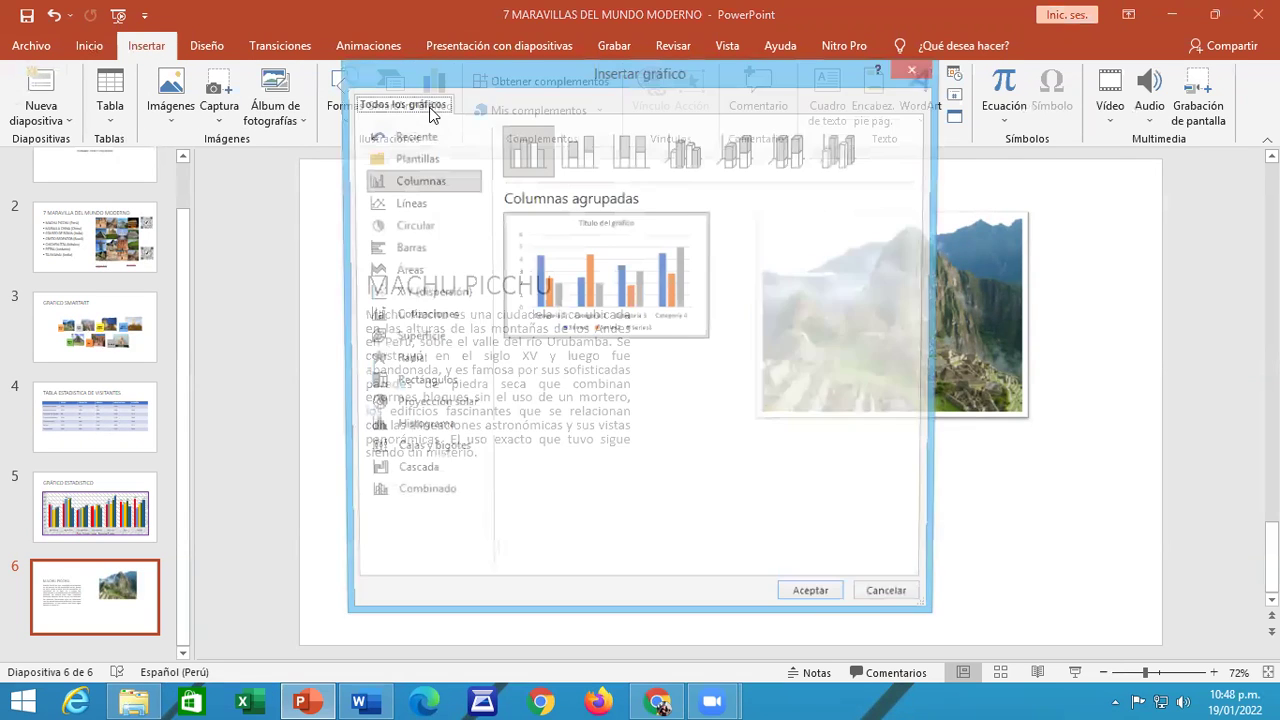
click(450, 226)
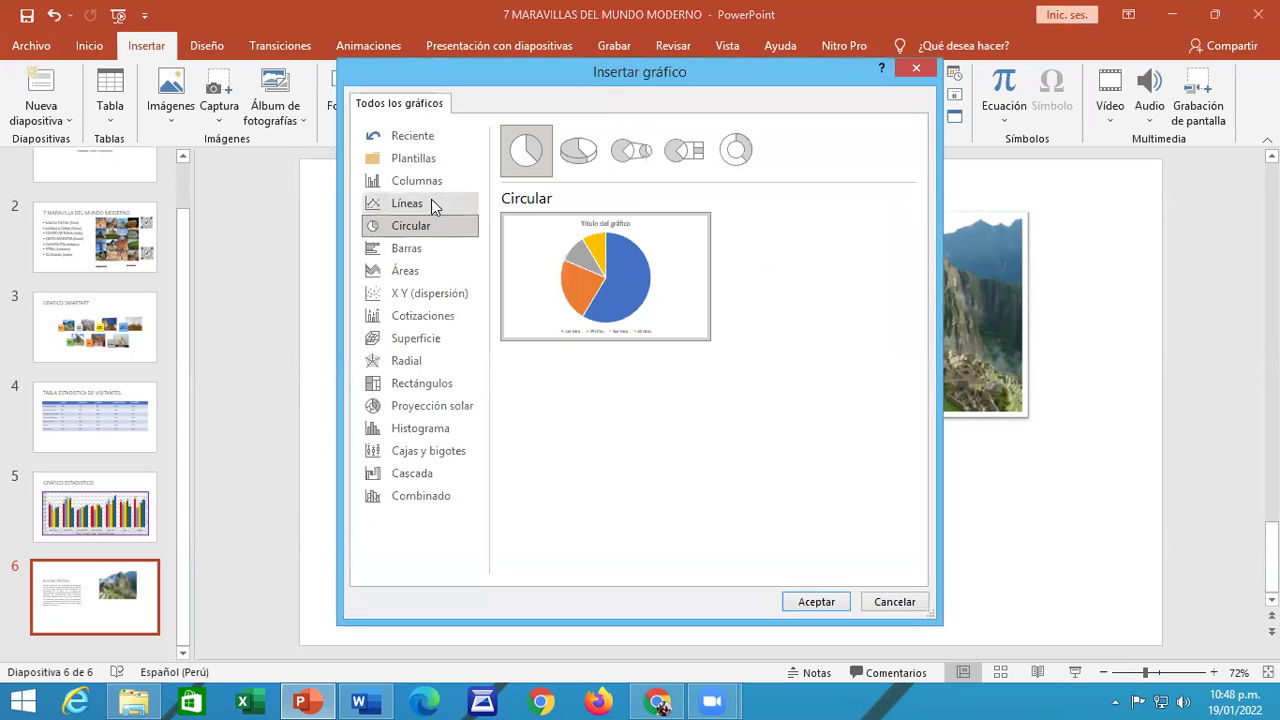
click(578, 155)
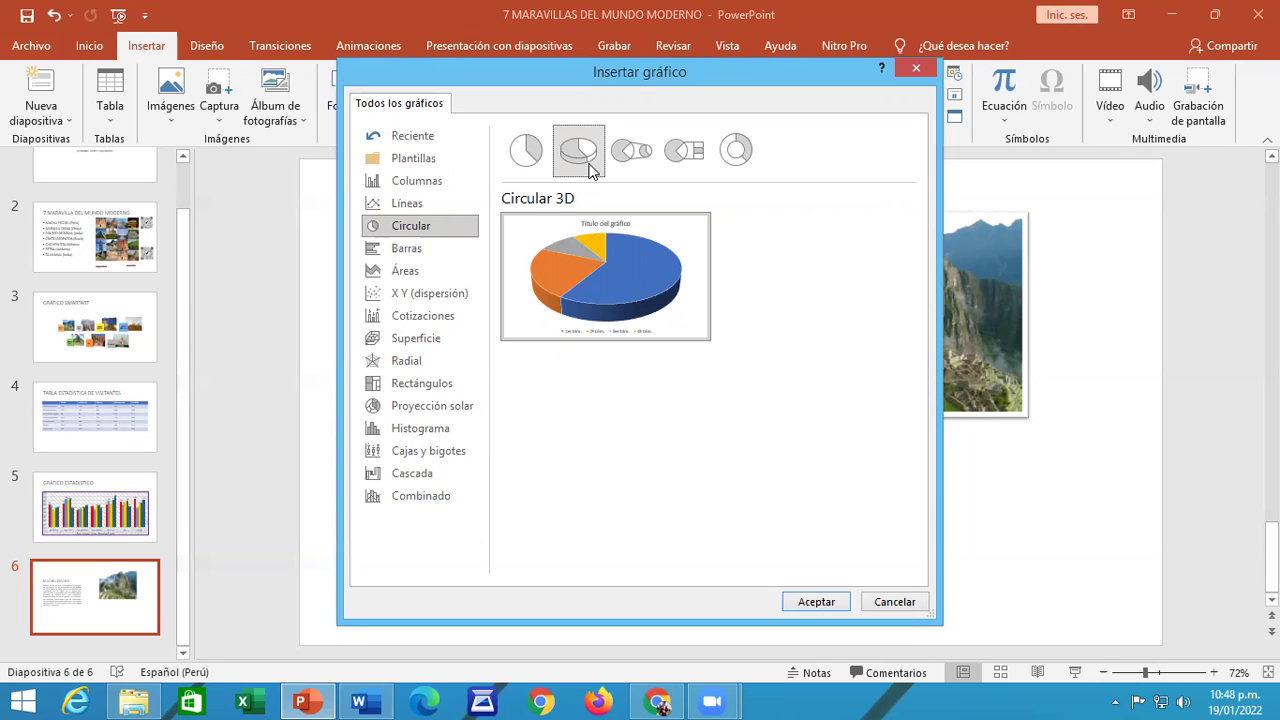
click(813, 598)
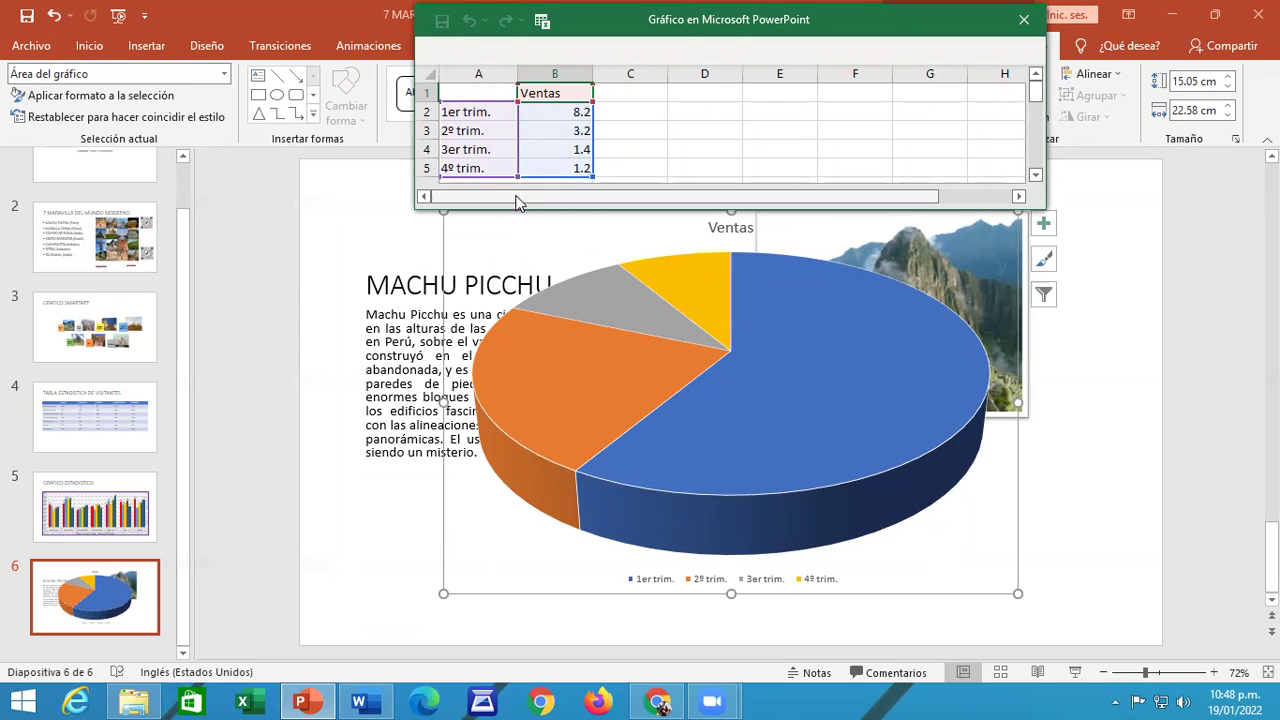
Step: Name the data series MACHU PICCHU in B1, widen column B and enlarge the data window
click(562, 97)
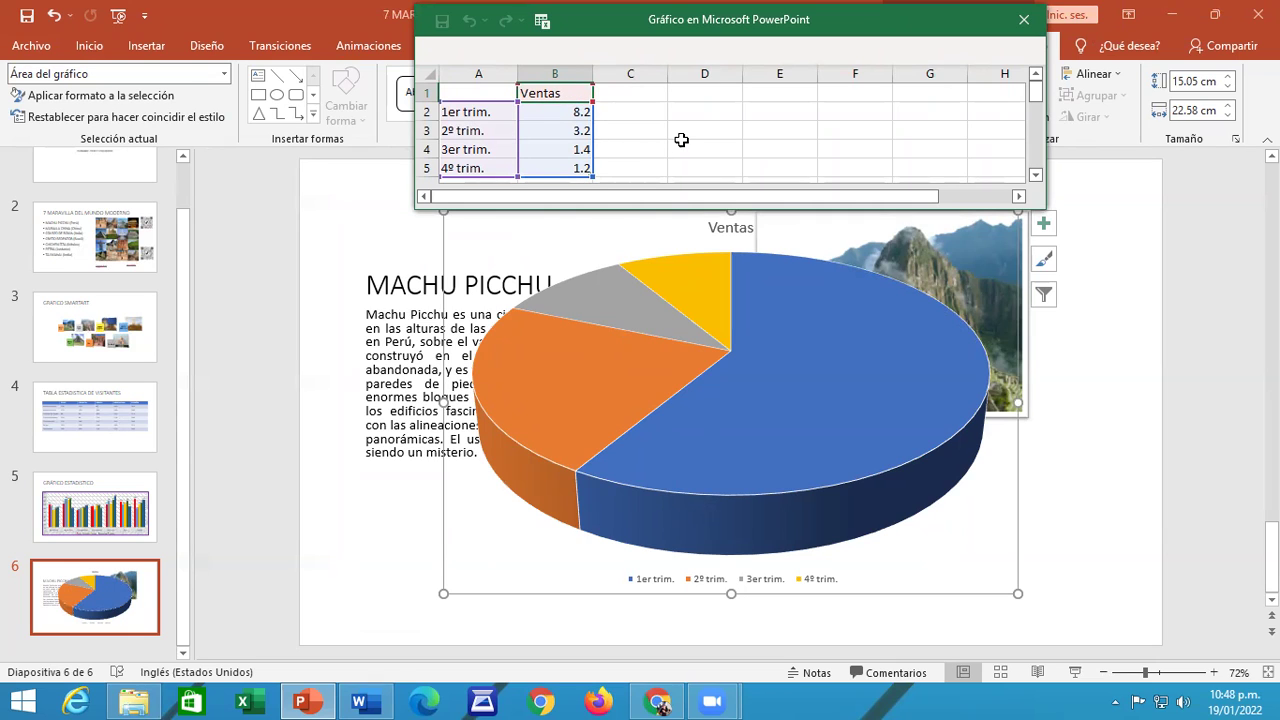
text(MA)
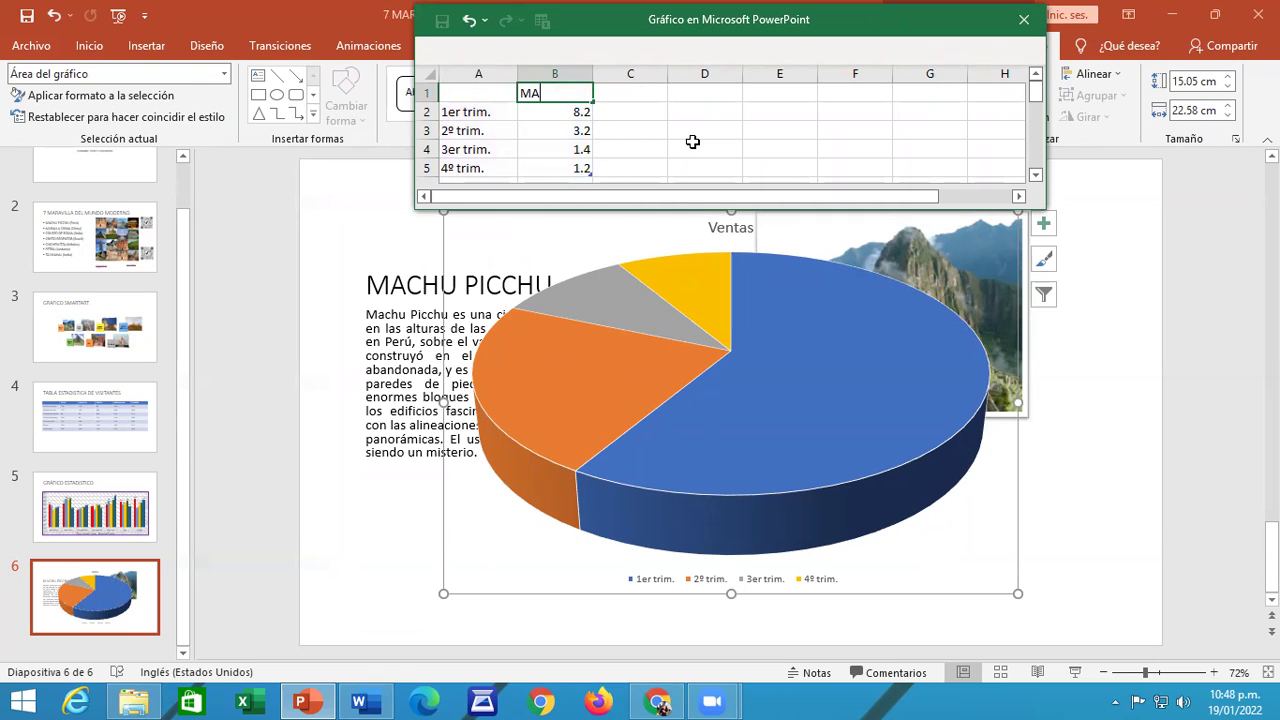
text(CHU PICCHU)
key(Return)
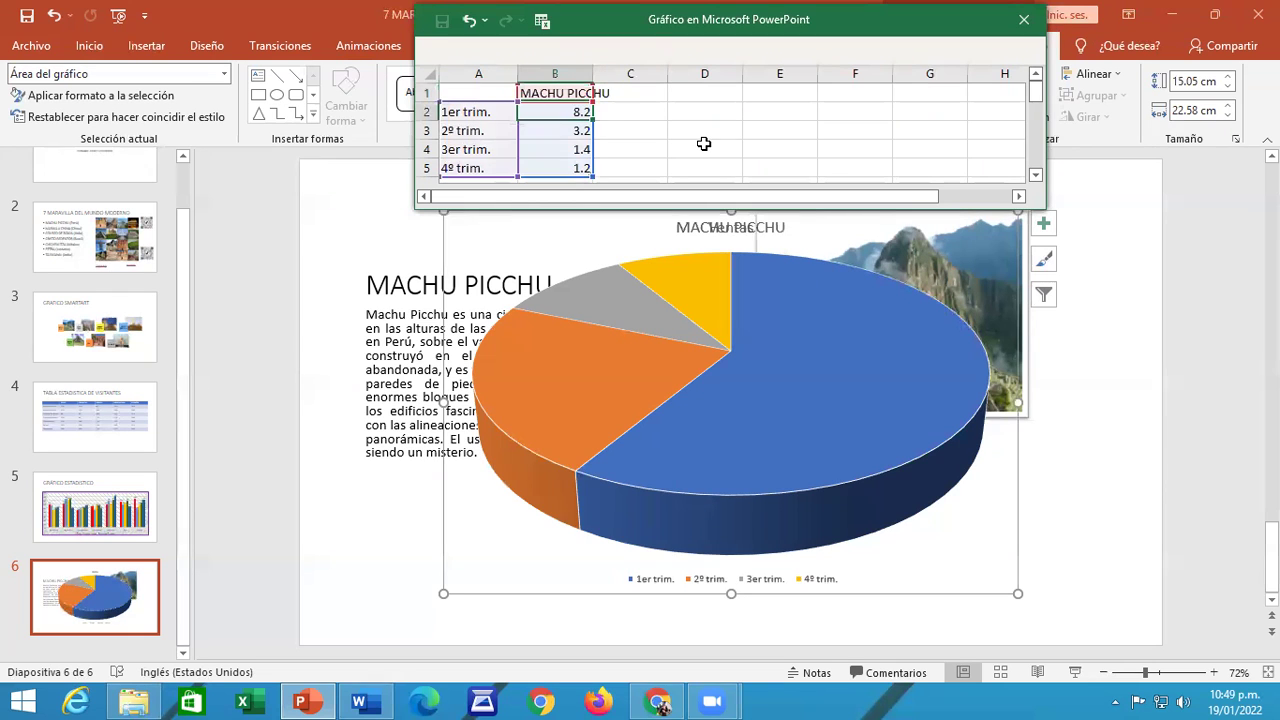
drag(594, 75, 624, 80)
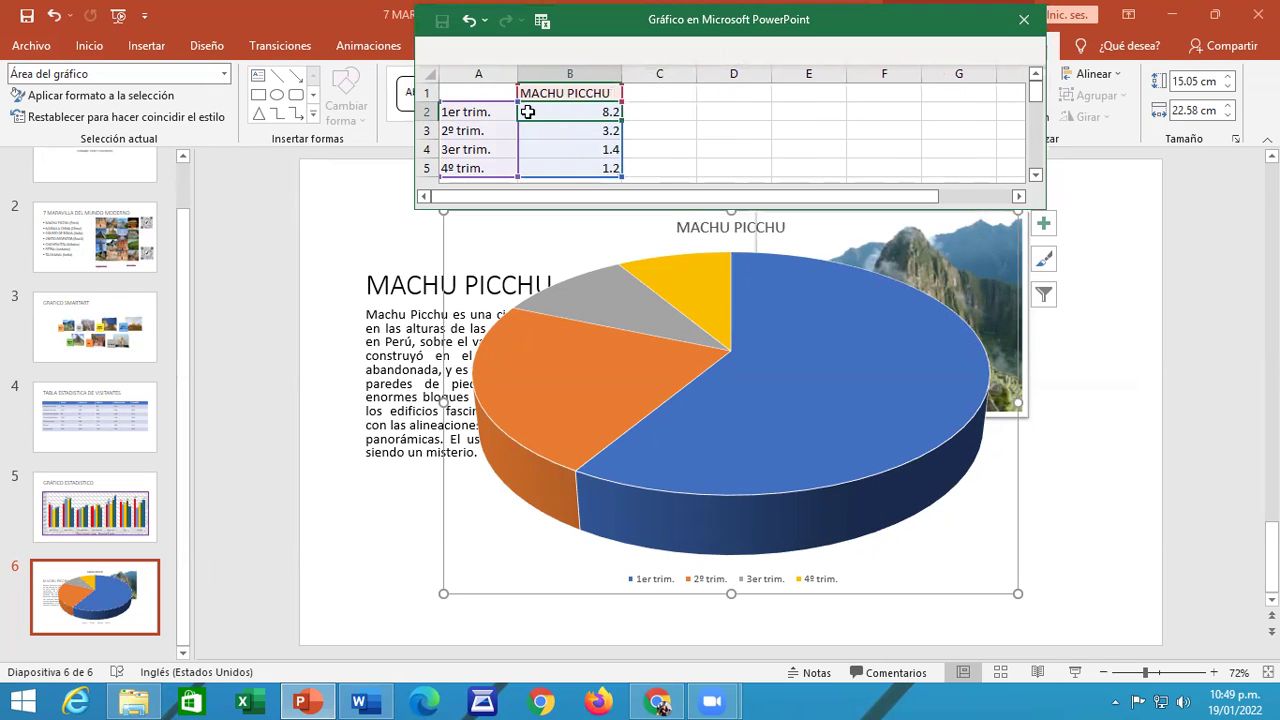
drag(515, 115, 586, 112)
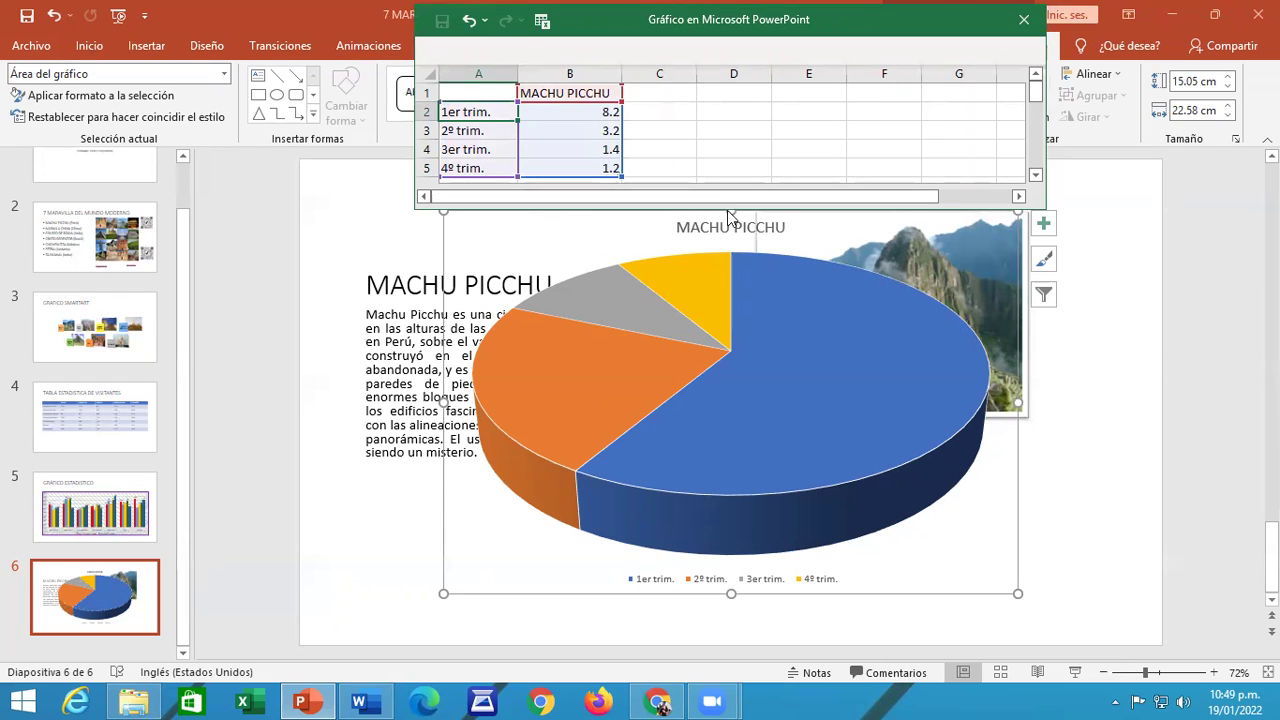
drag(733, 227, 734, 223)
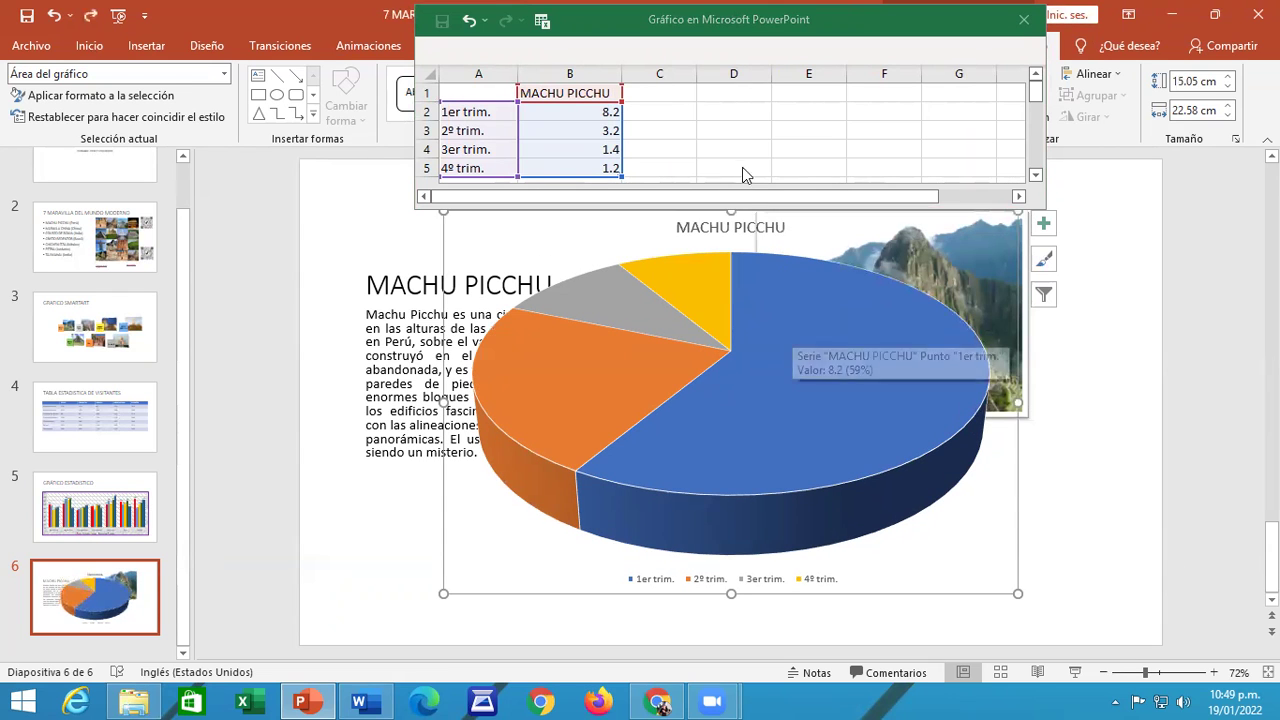
click(742, 170)
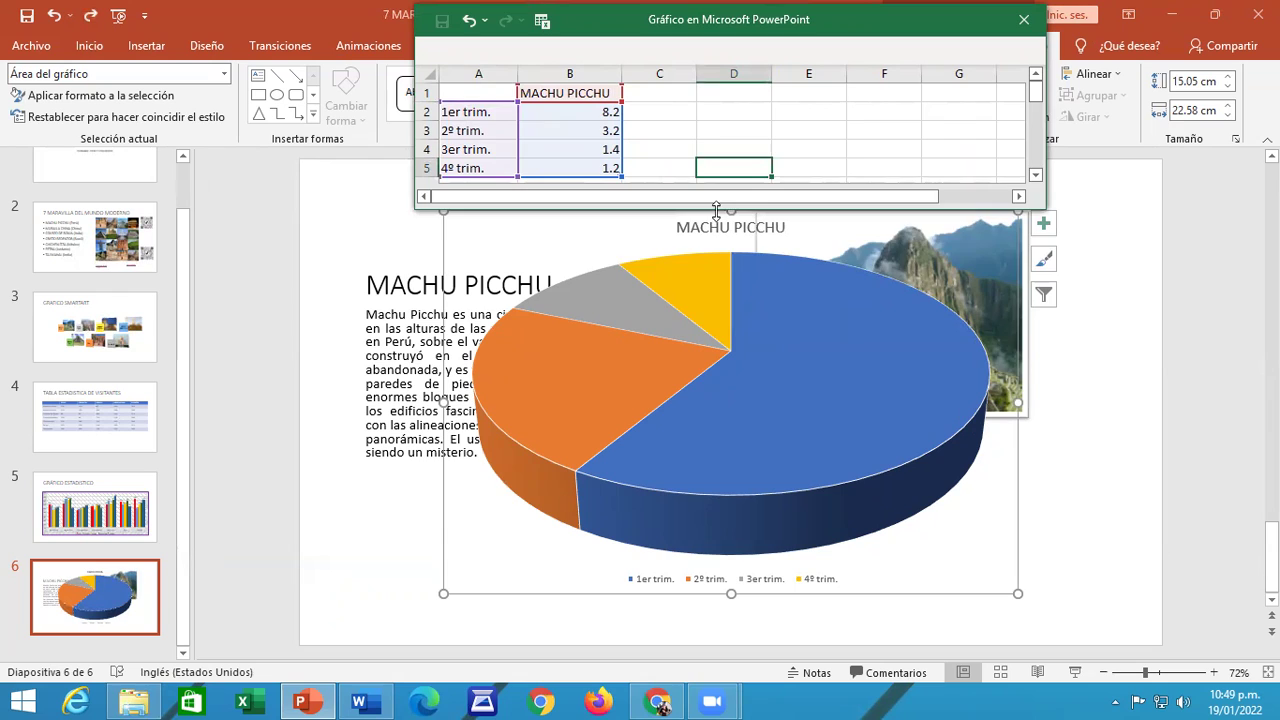
drag(716, 209, 720, 258)
Step: Rename the first two categories to Perú and Francia, then view slide 4's visitor table
click(484, 112)
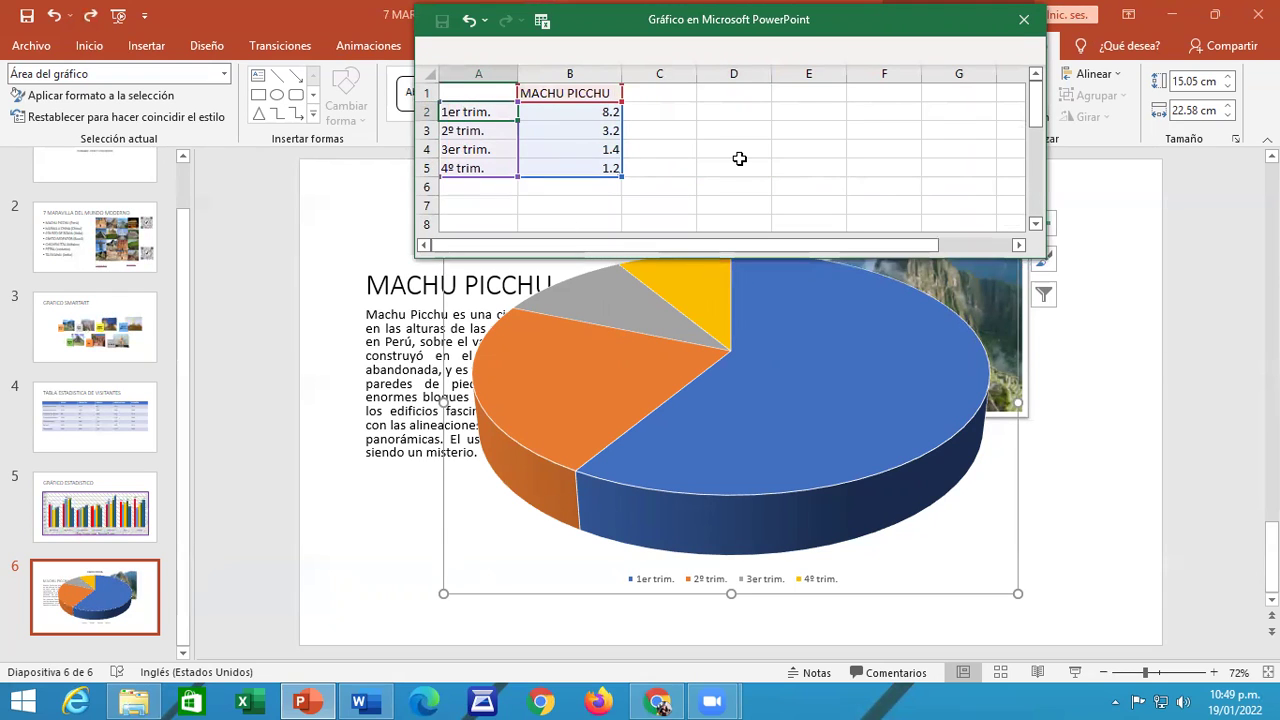
text(Per)
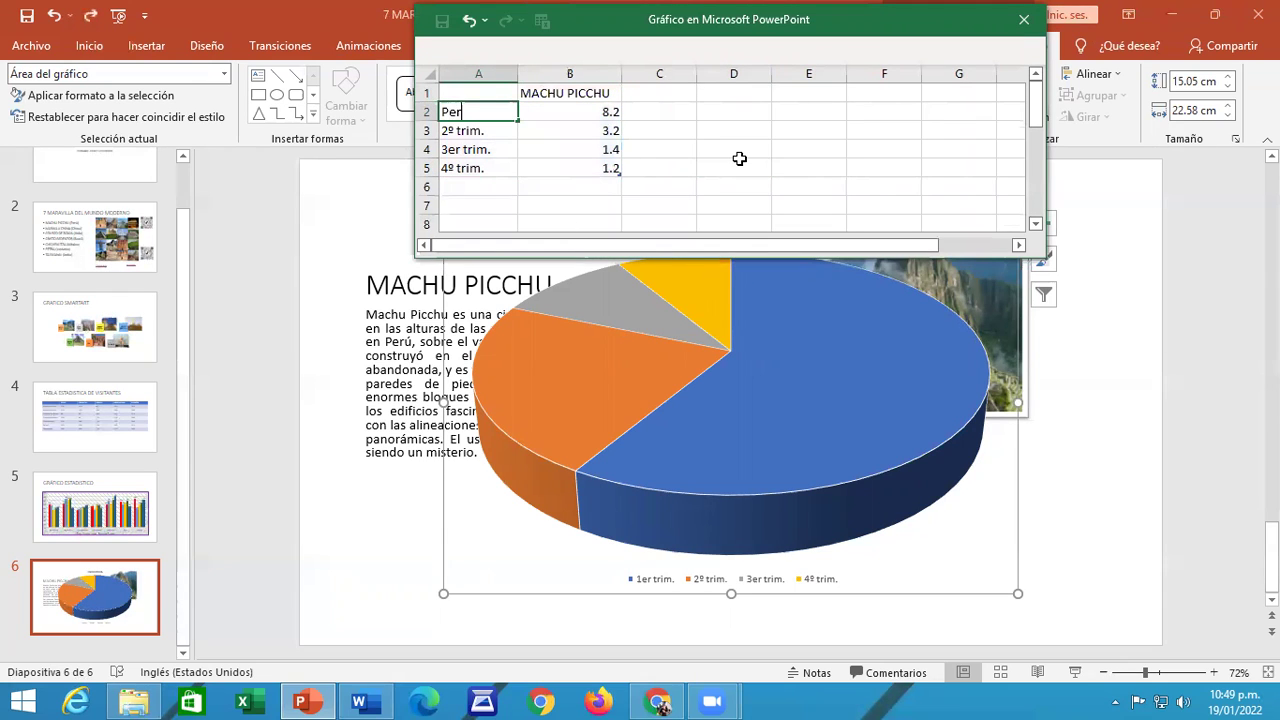
text(ú)
key(Return)
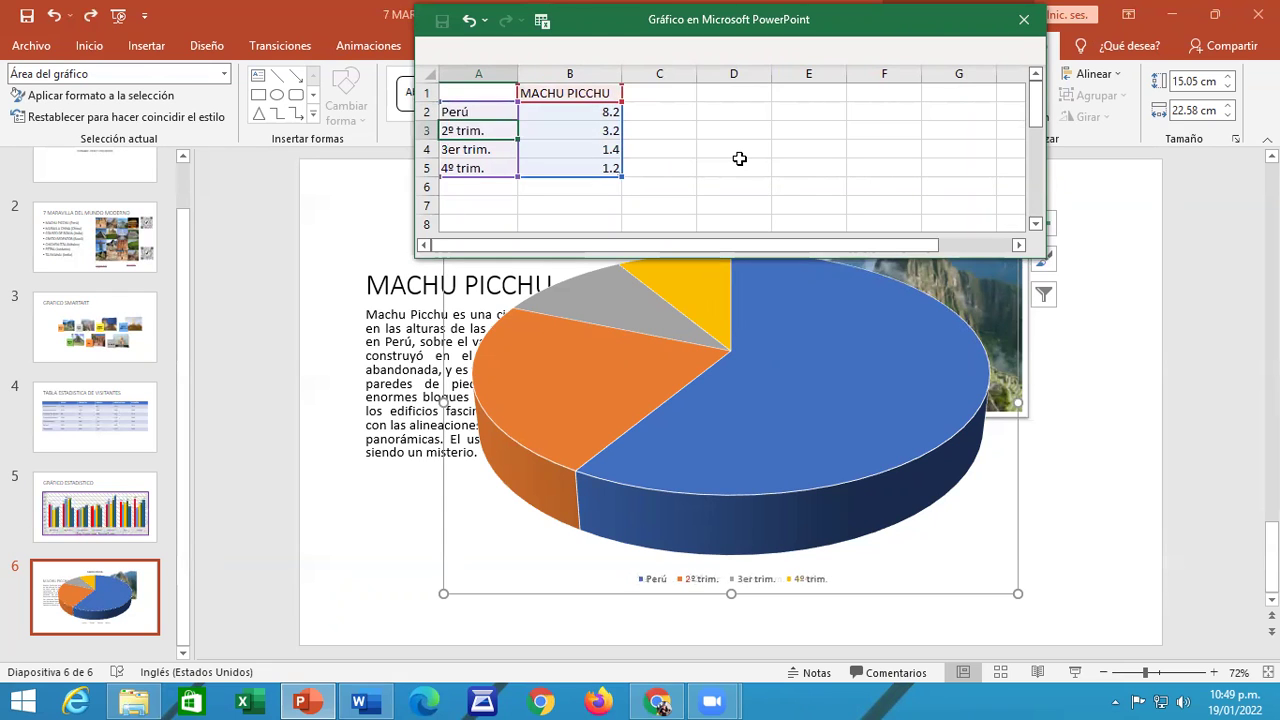
text(Francia)
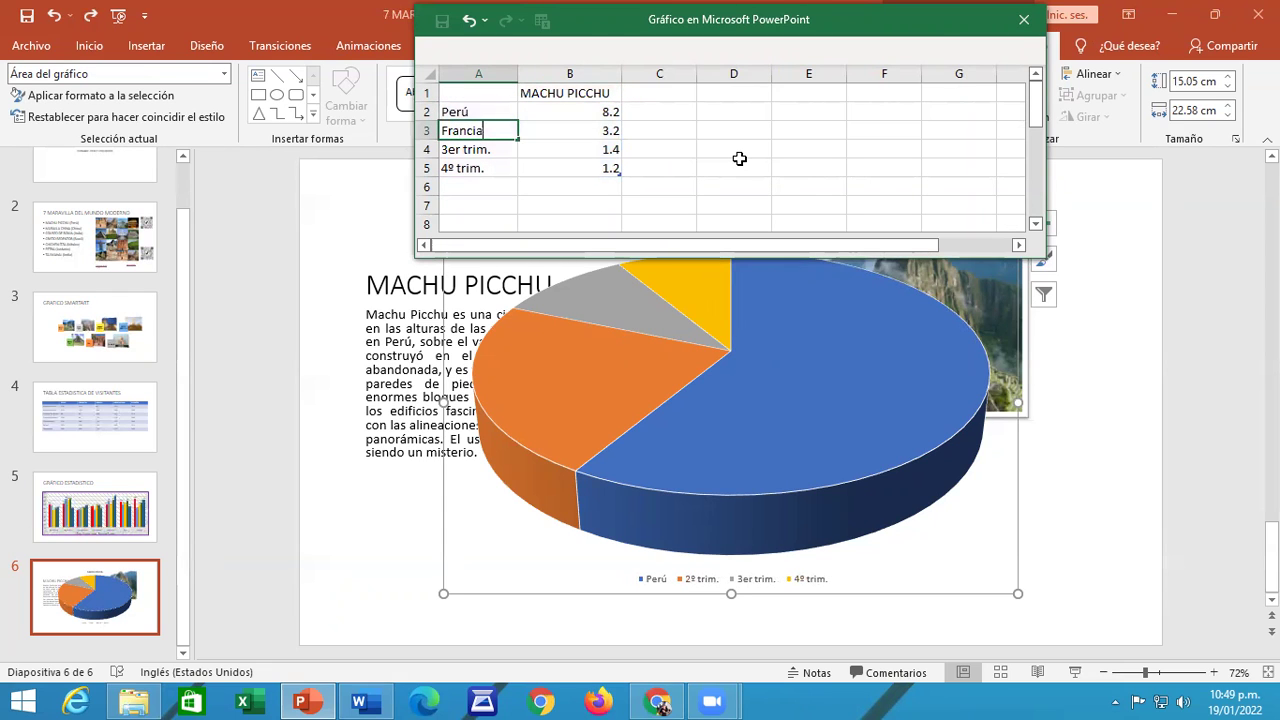
key(Return)
click(128, 424)
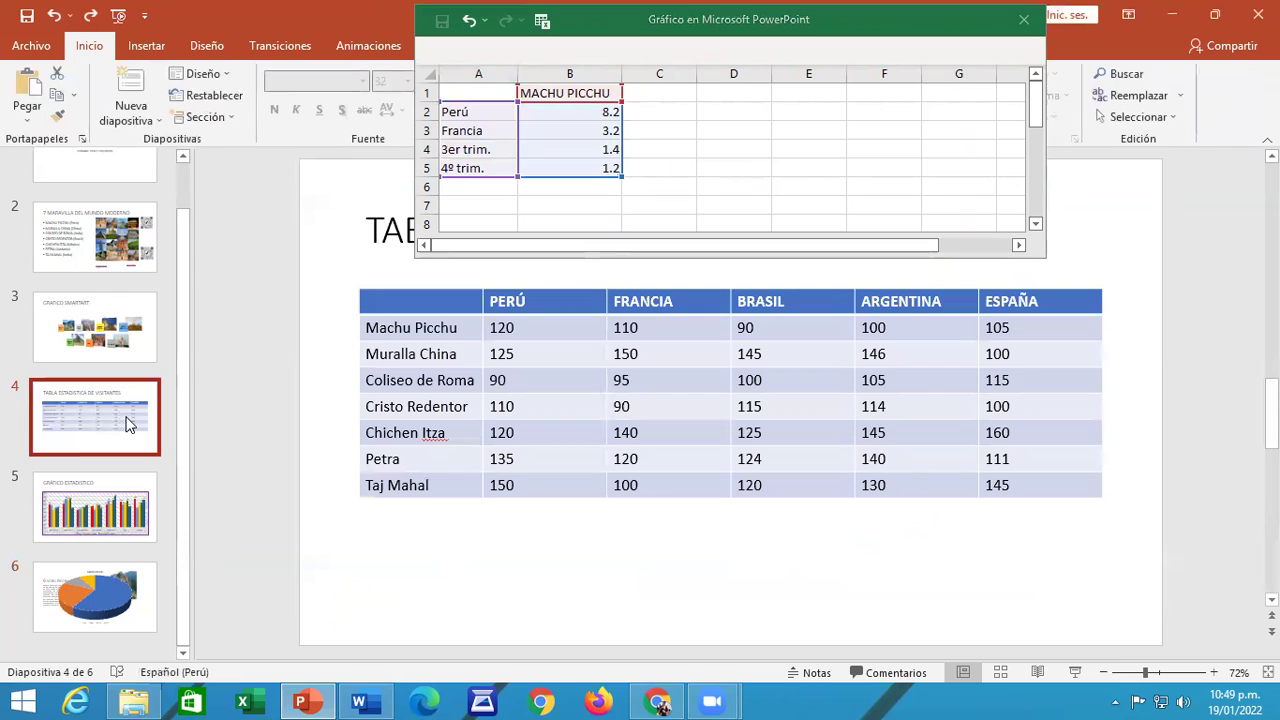
Step: Enter Brasil and Argentina as the next categories, add España as a fifth, then return to B2
click(507, 147)
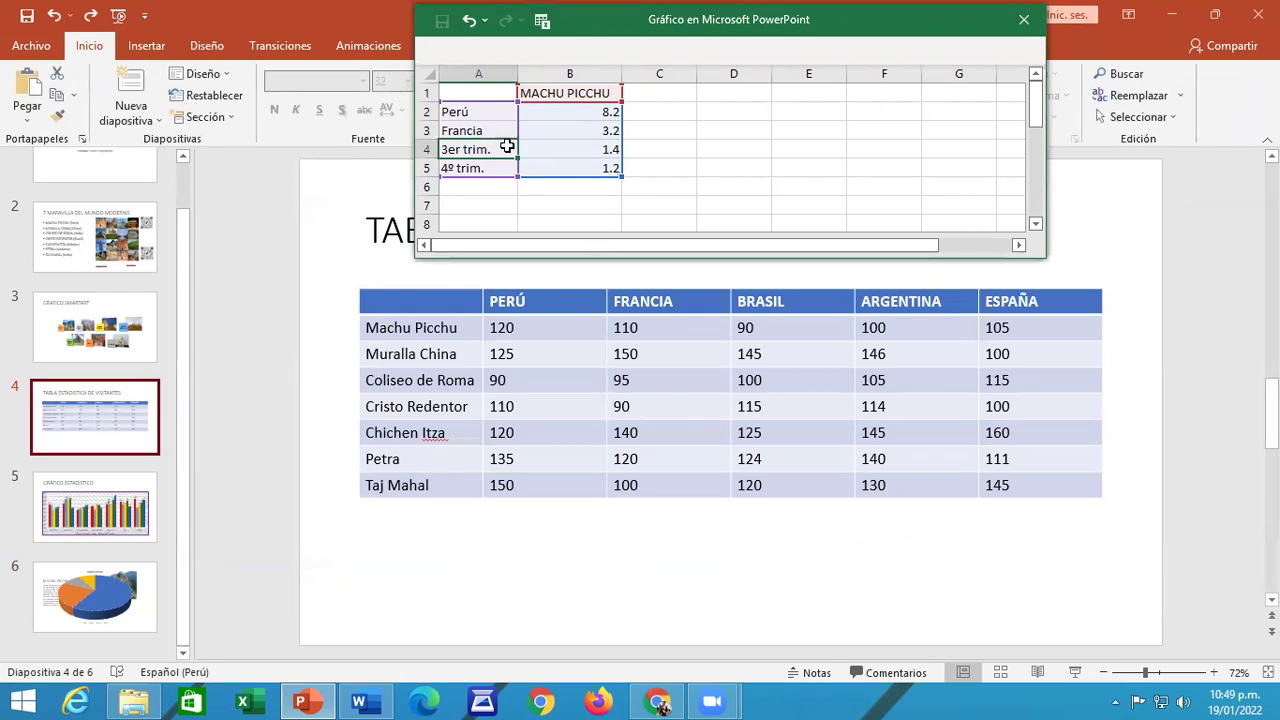
text(Brasil)
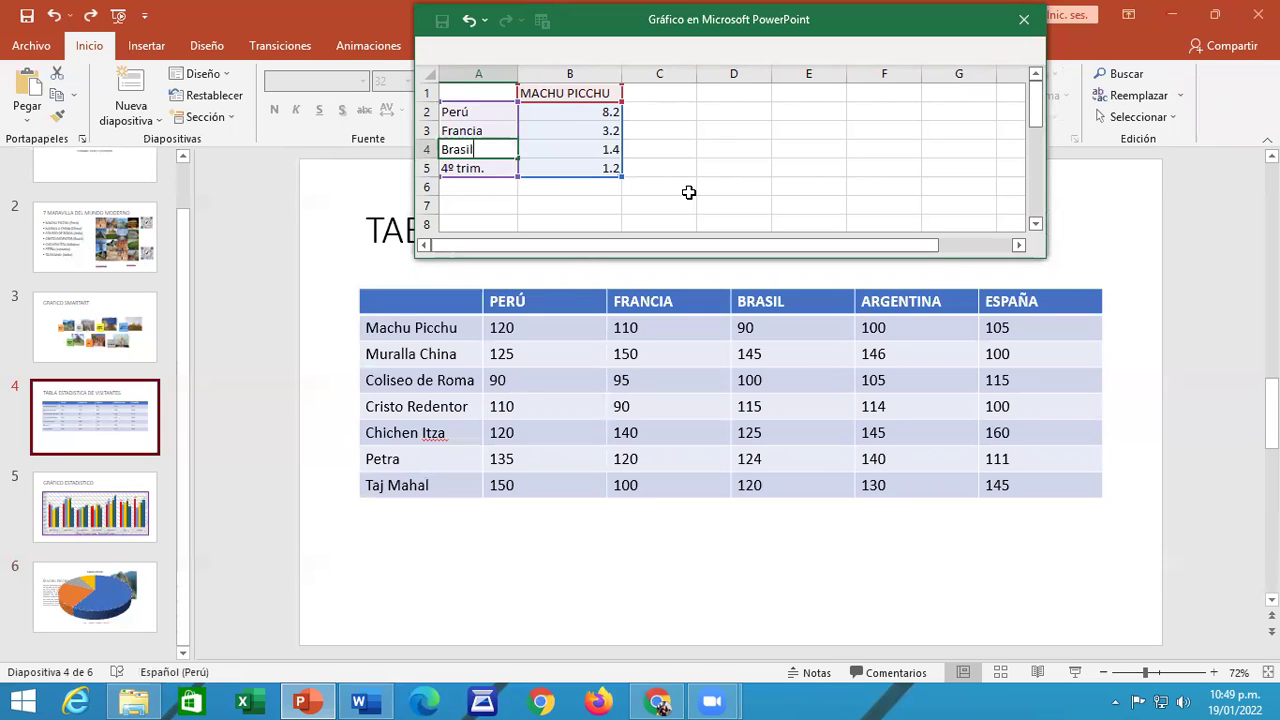
key(Return)
text(A)
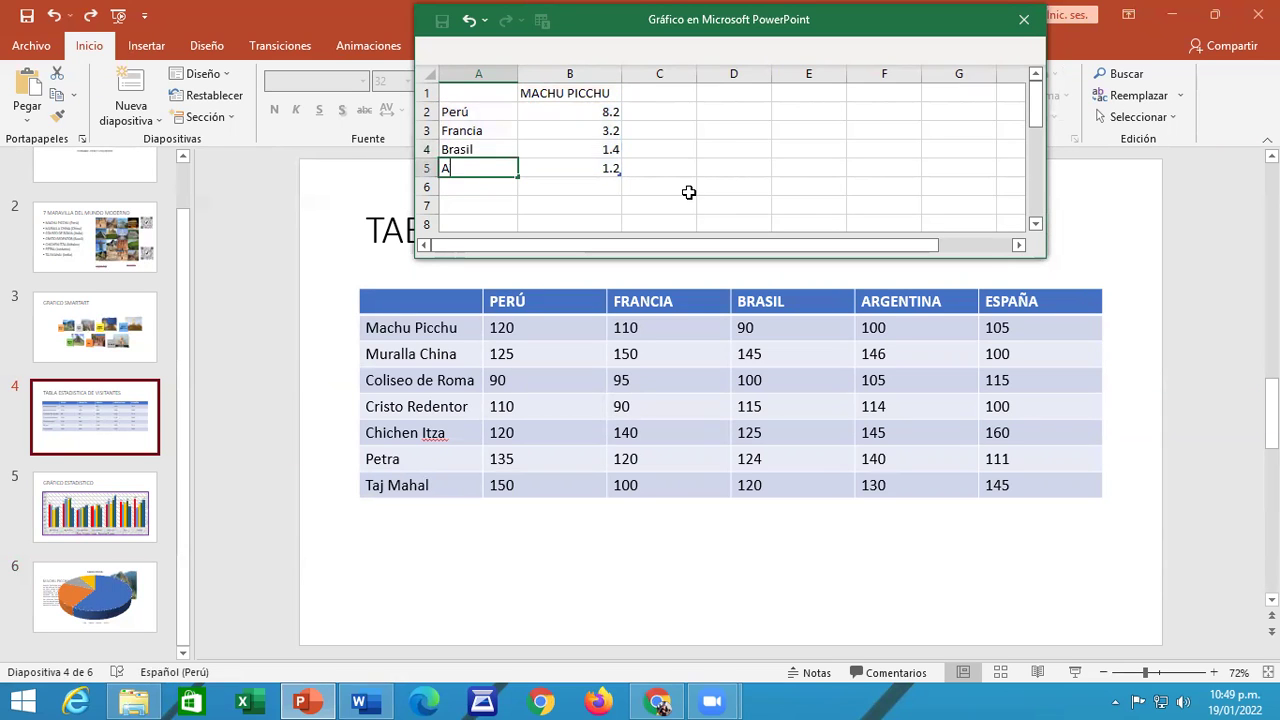
text(rgenti)
text(na)
text(na)
key(Return)
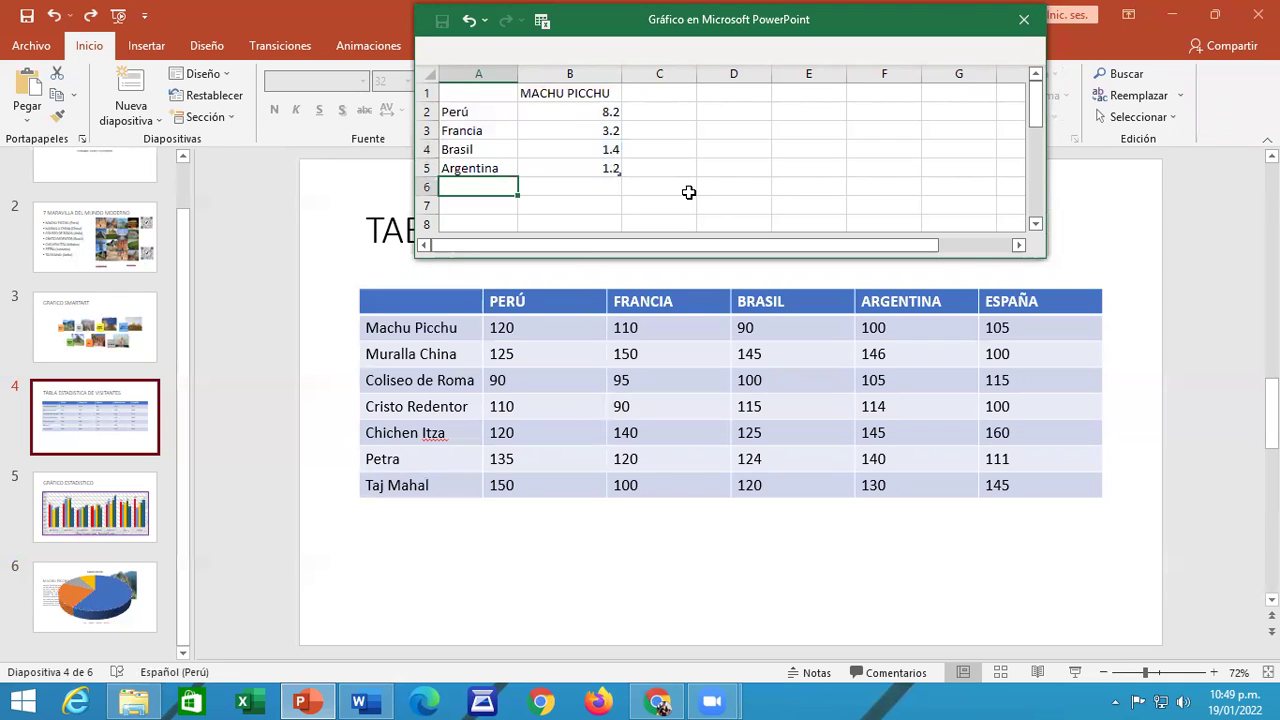
text(España)
key(Return)
key(Up)
key(Up)
key(Up)
key(Up)
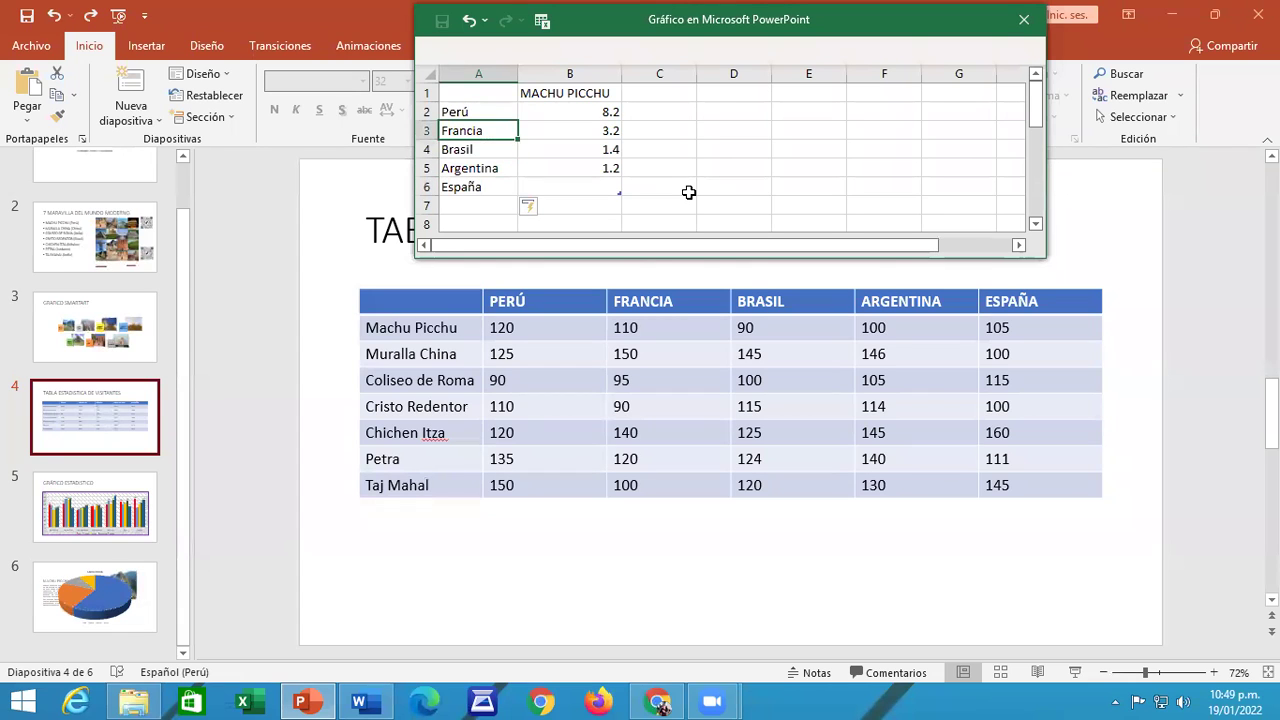
key(Right)
key(Right)
key(Up)
key(Left)
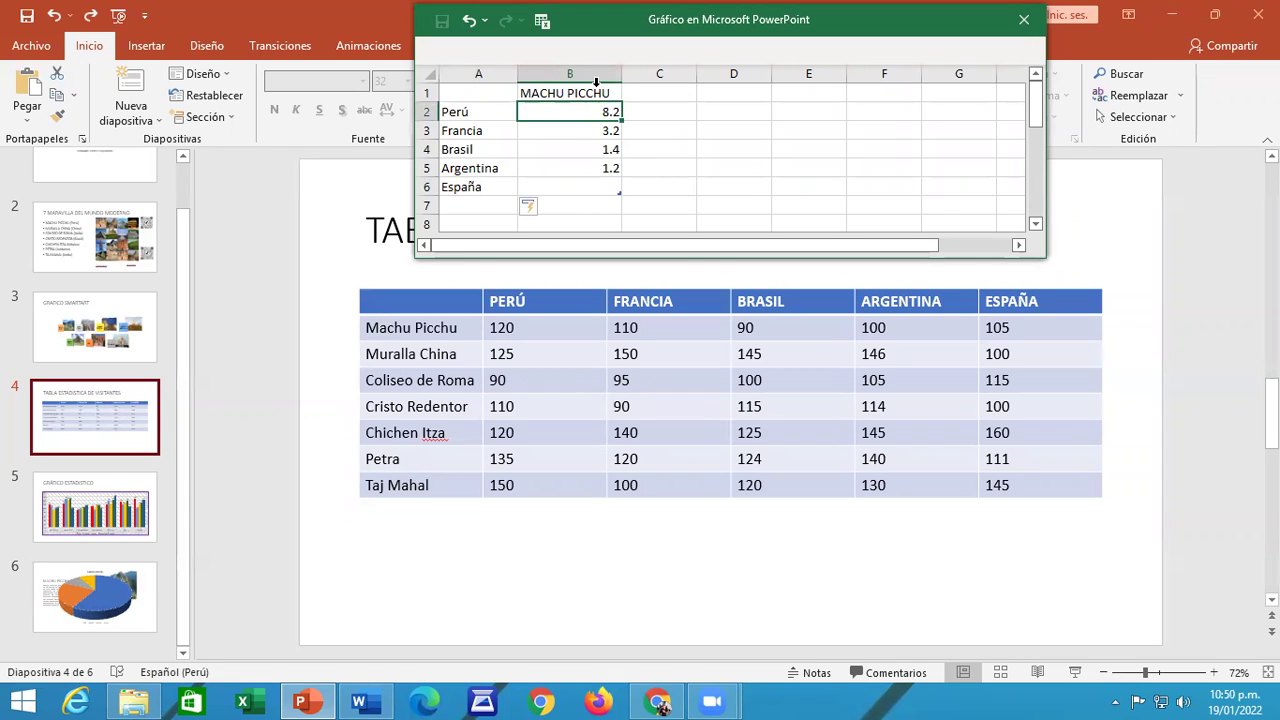
Step: Select the Machu Picchu row of figures in slide 4's table to read its values
double_click(515, 328)
drag(627, 330, 1025, 320)
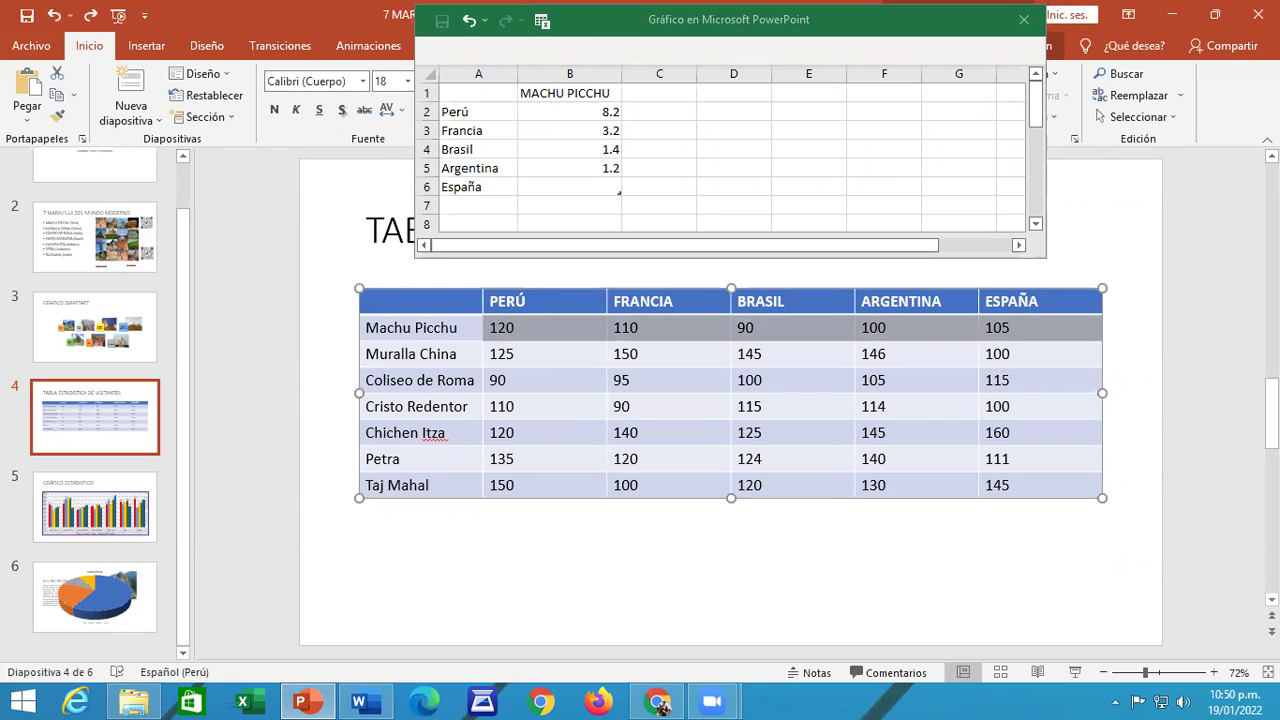
drag(563, 363, 1005, 360)
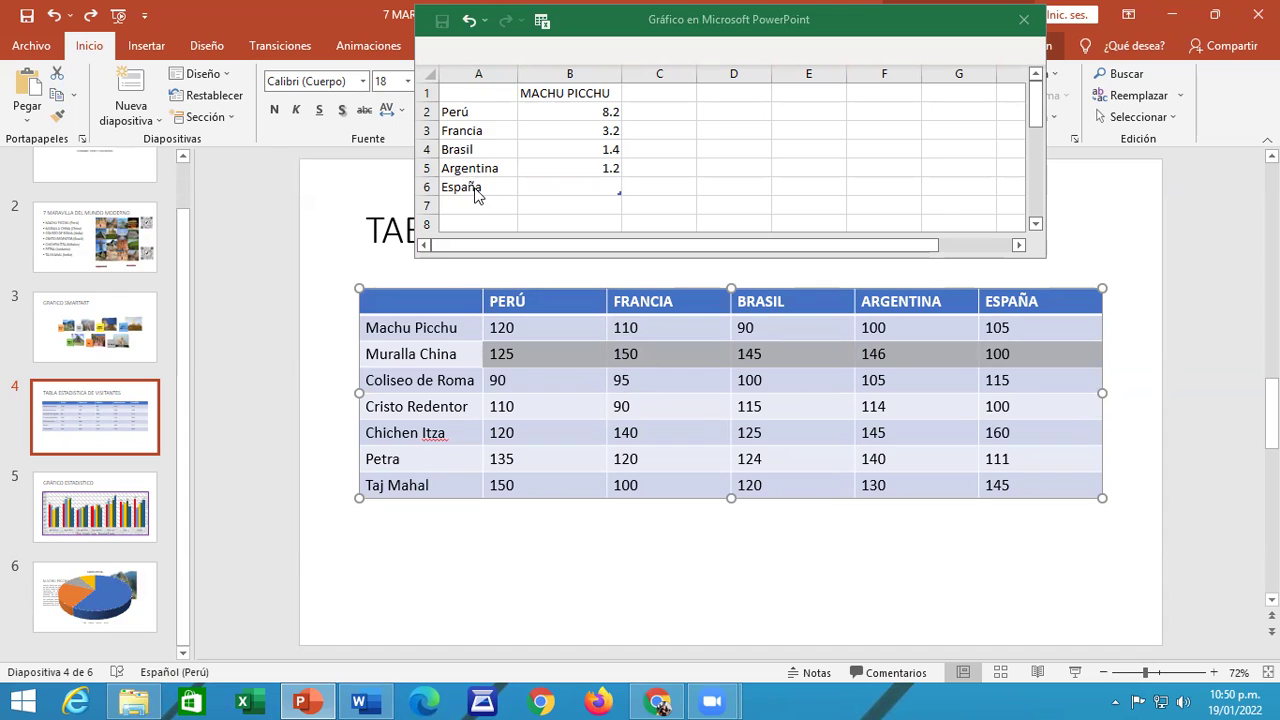
drag(541, 362, 500, 328)
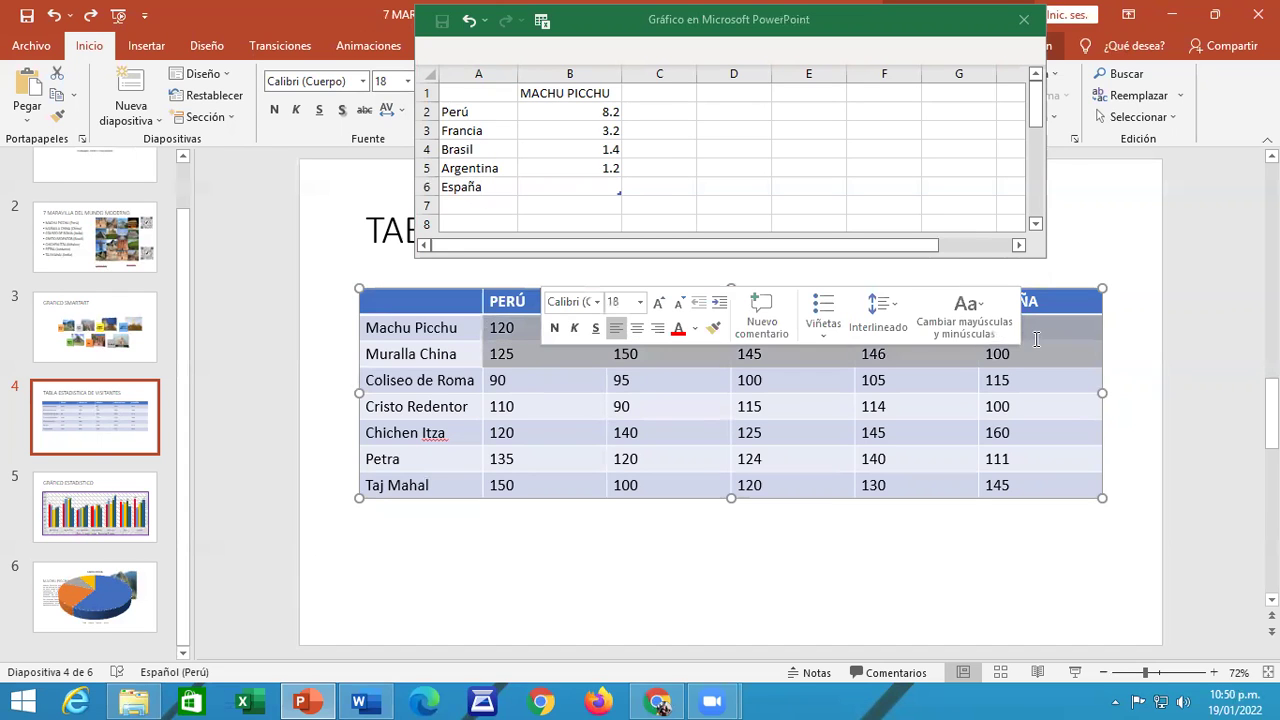
click(663, 165)
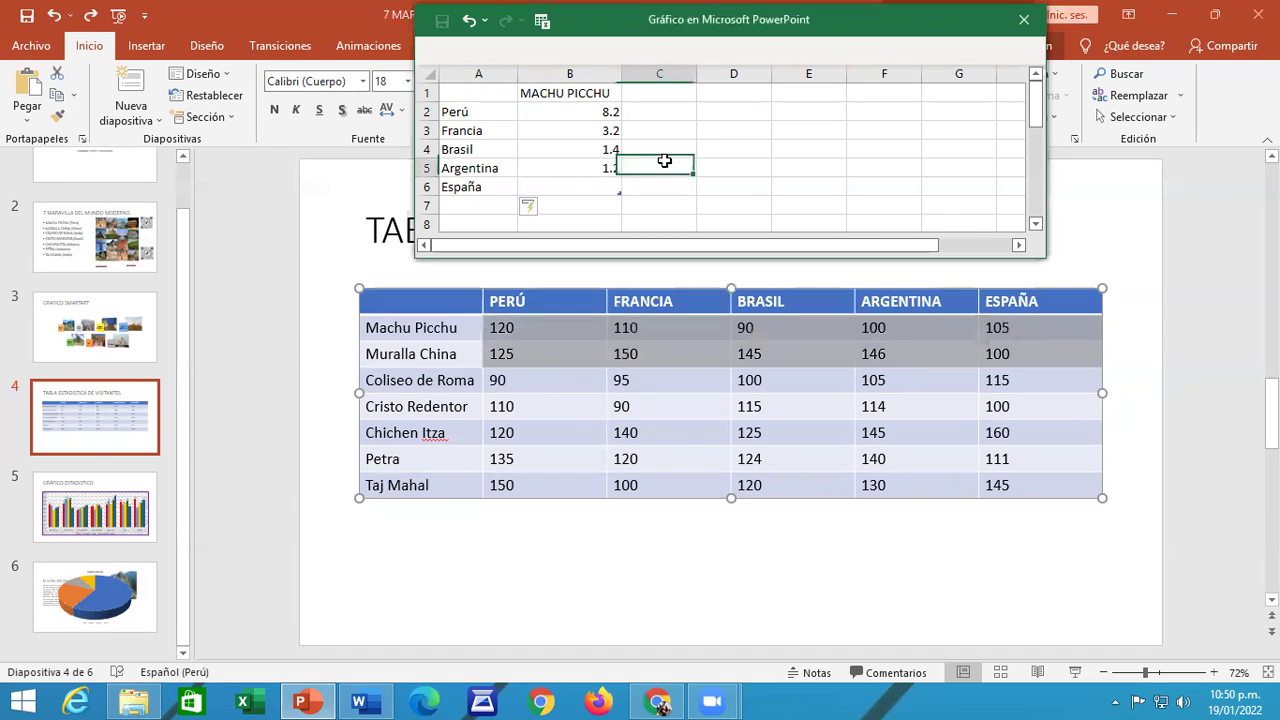
click(590, 113)
click(540, 310)
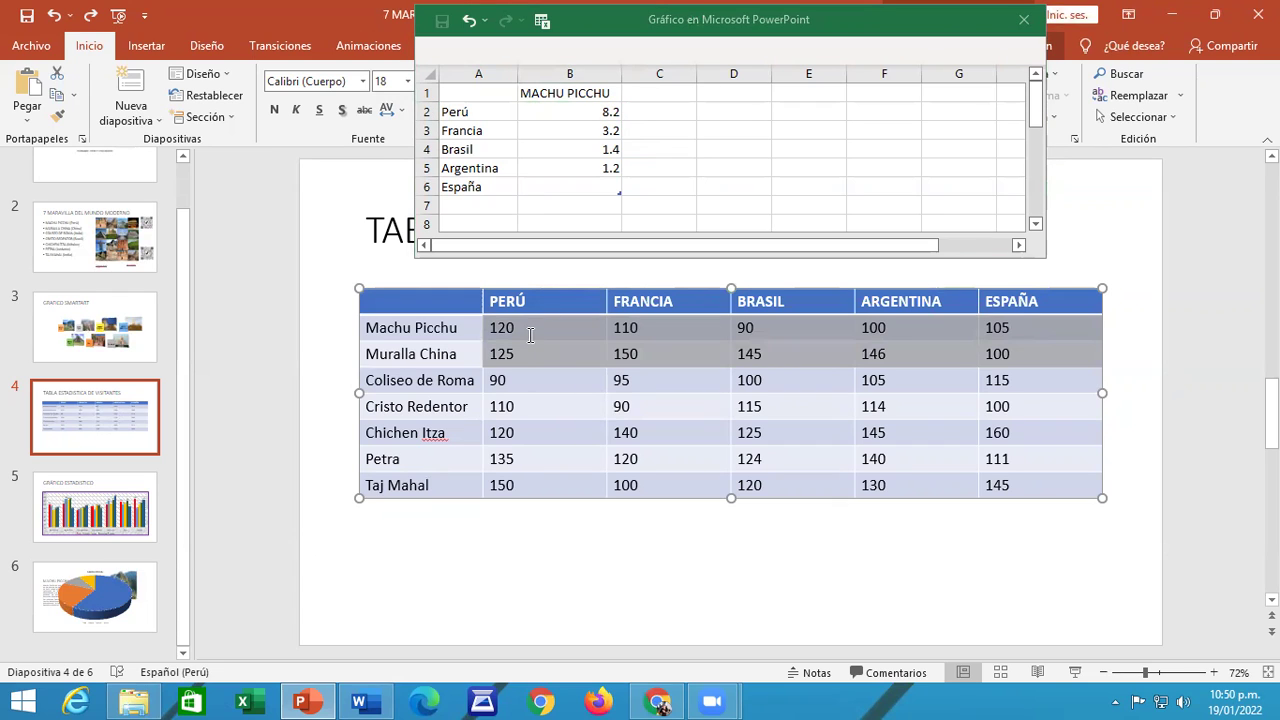
Step: Enter 120, 110, 90, 100 and 105 down column B of the chart data
click(585, 110)
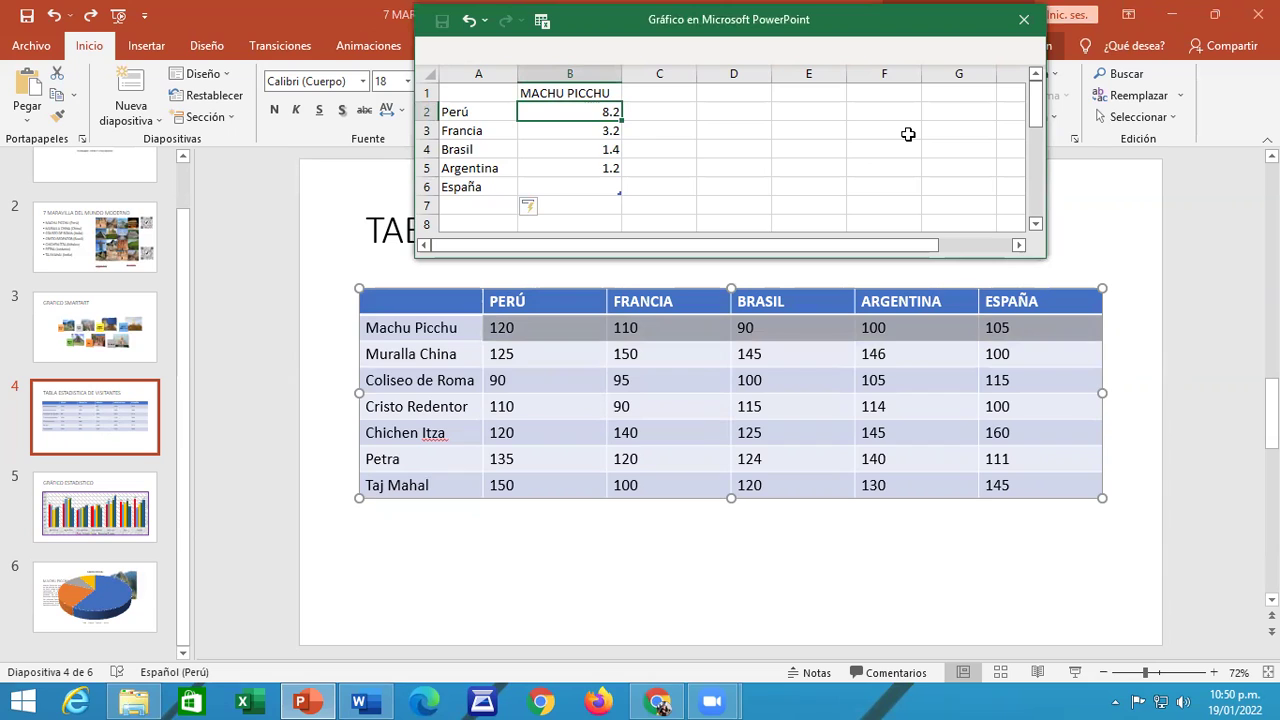
text(120)
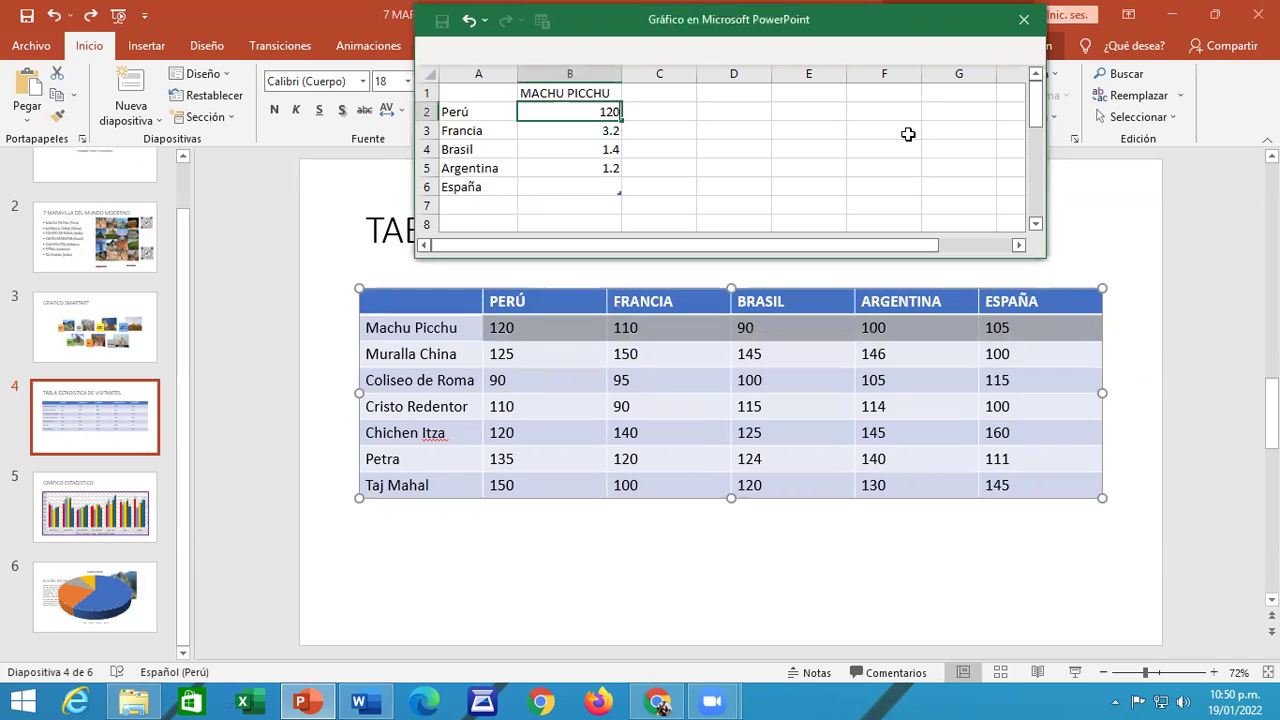
key(Return)
text(110)
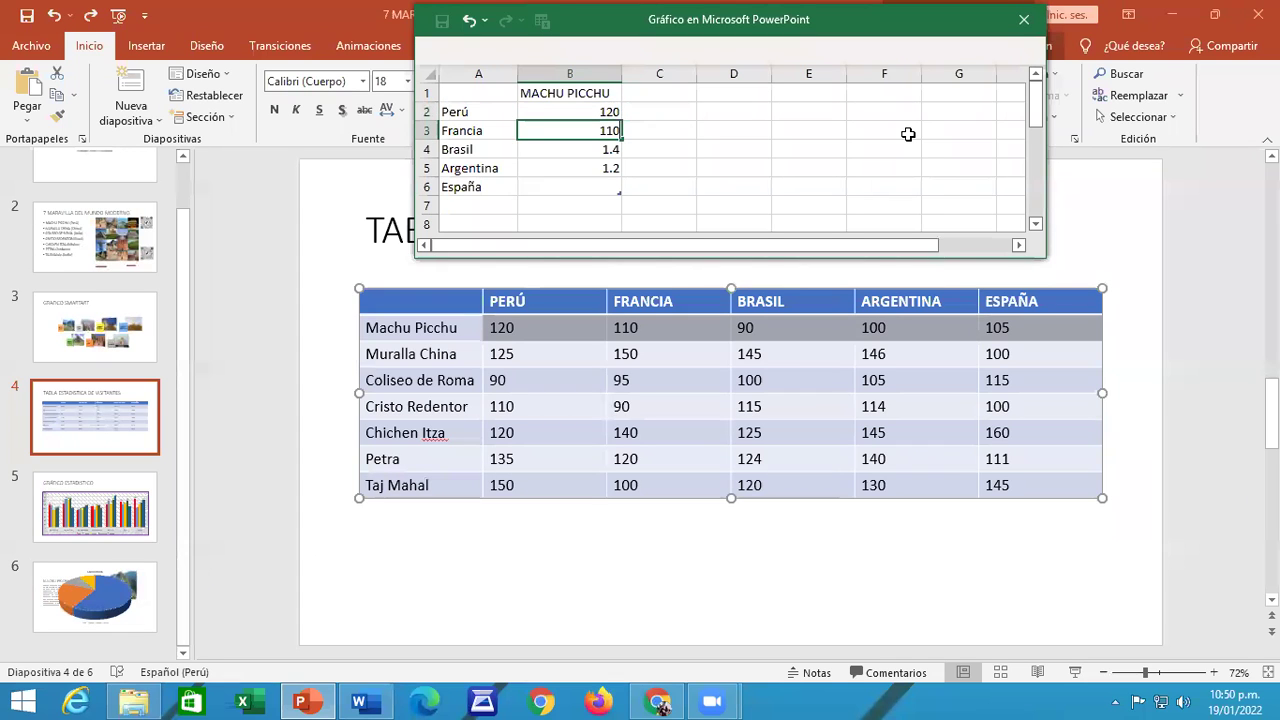
key(Return)
text(90)
key(Return)
text(10)
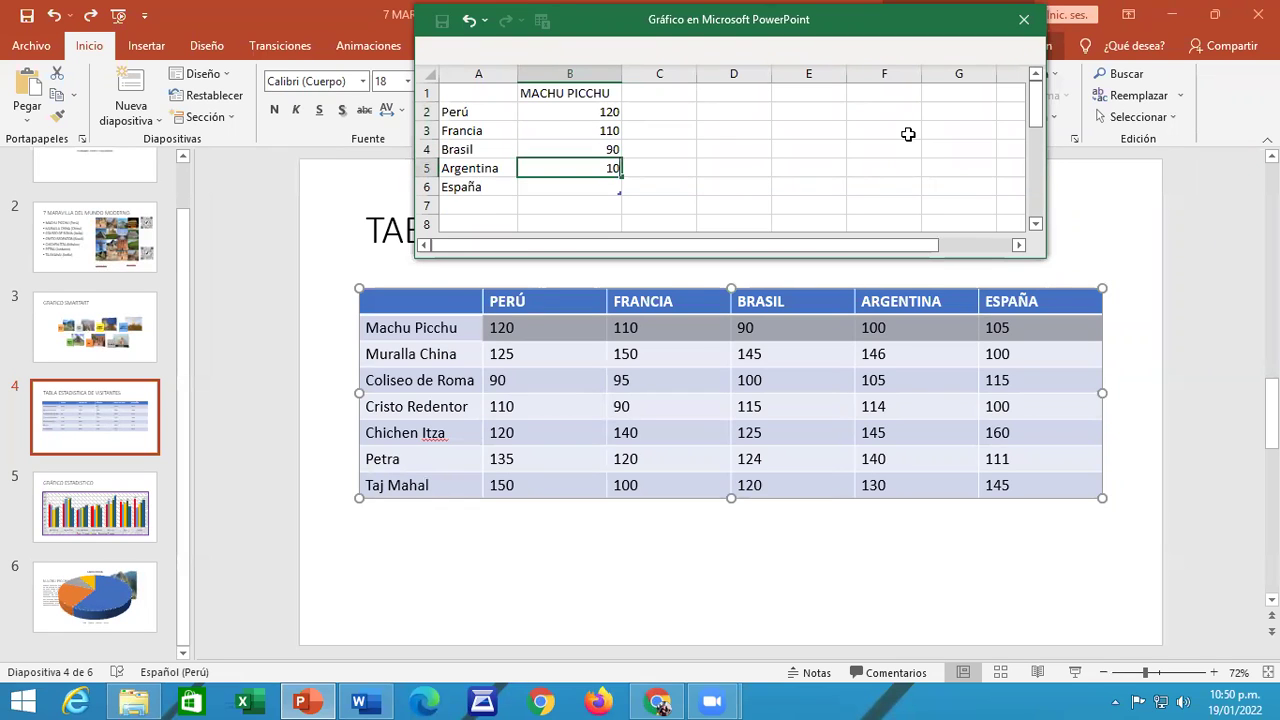
key(Return)
text(105)
key(Return)
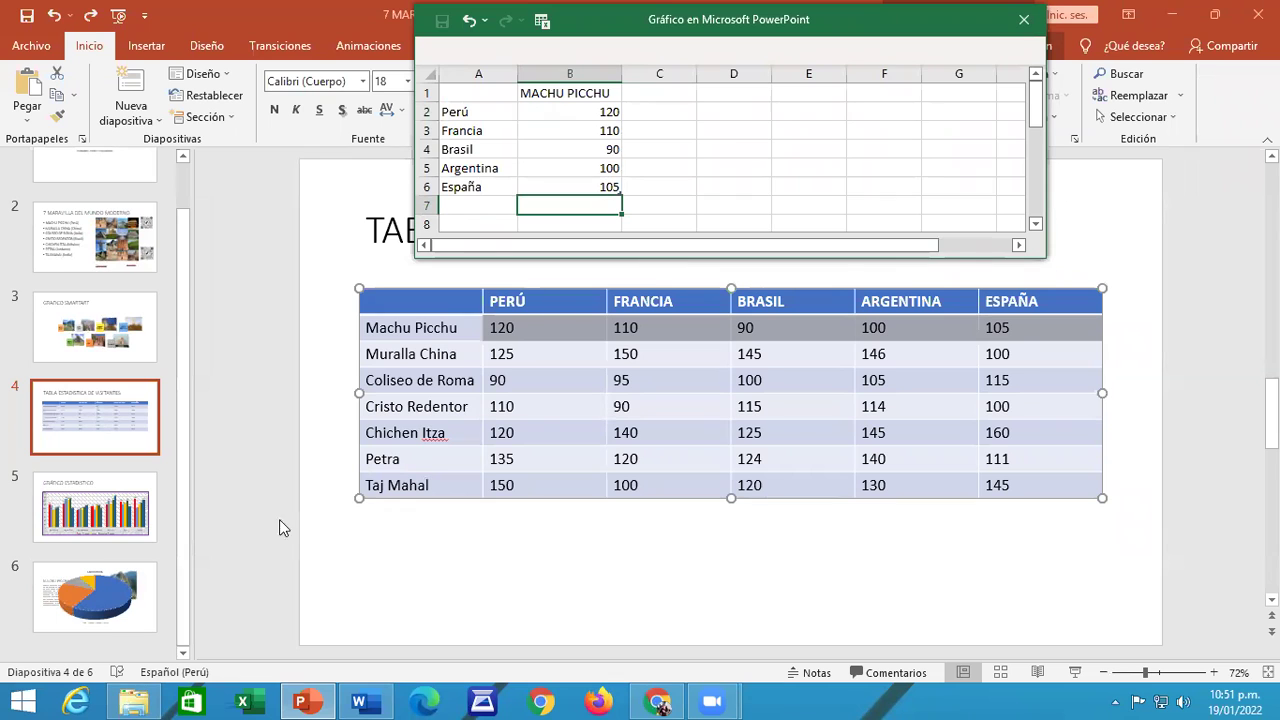
Step: Close the chart data window and move the pie chart beneath the Machu Picchu photo
click(127, 618)
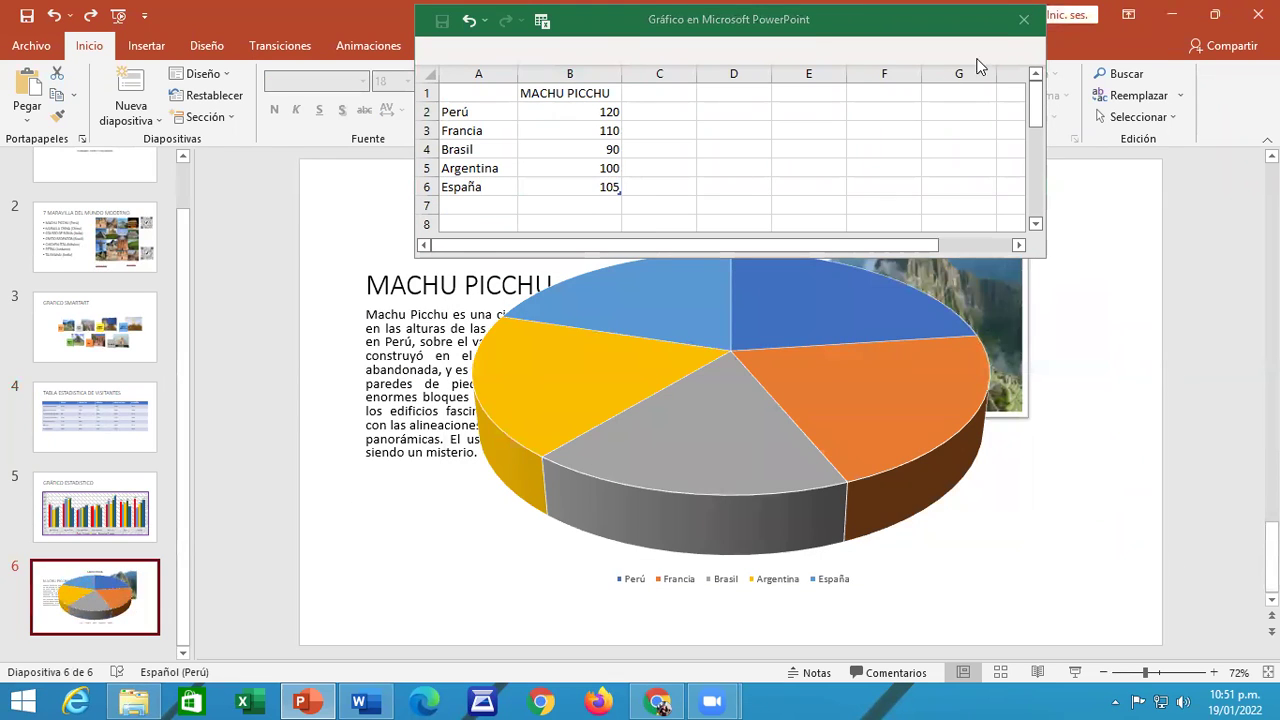
click(1040, 22)
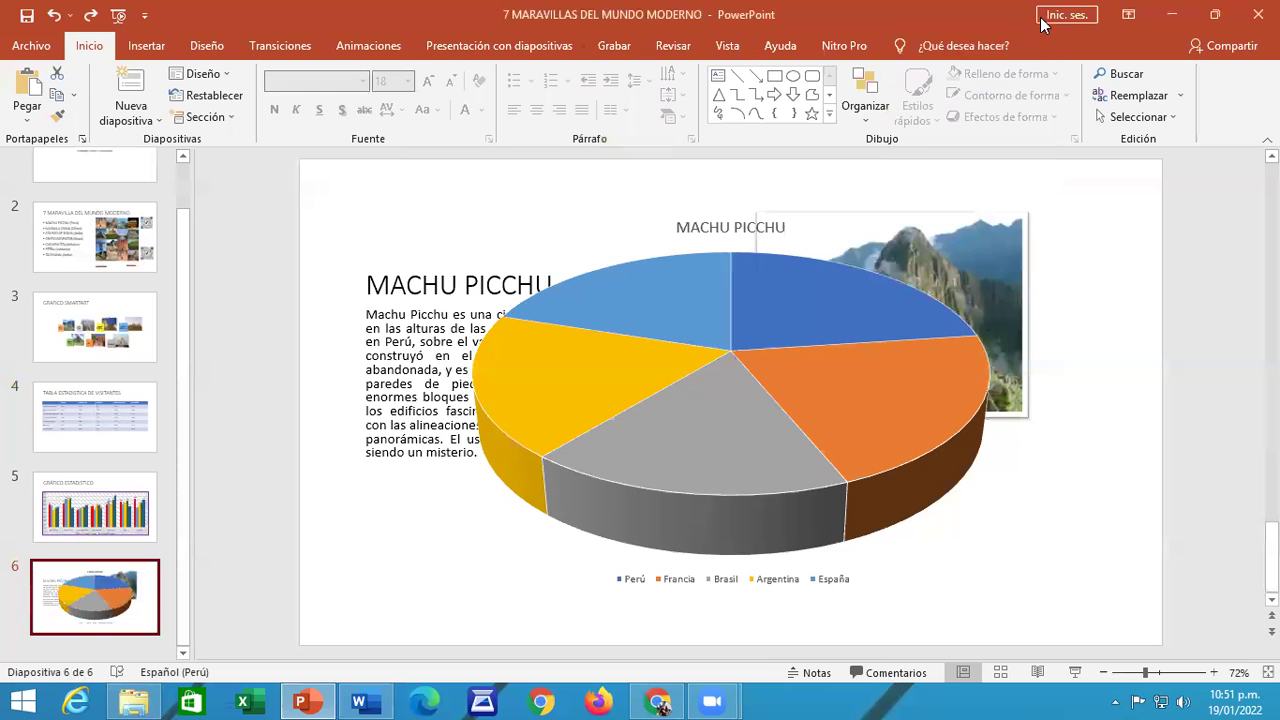
click(825, 255)
click(1002, 210)
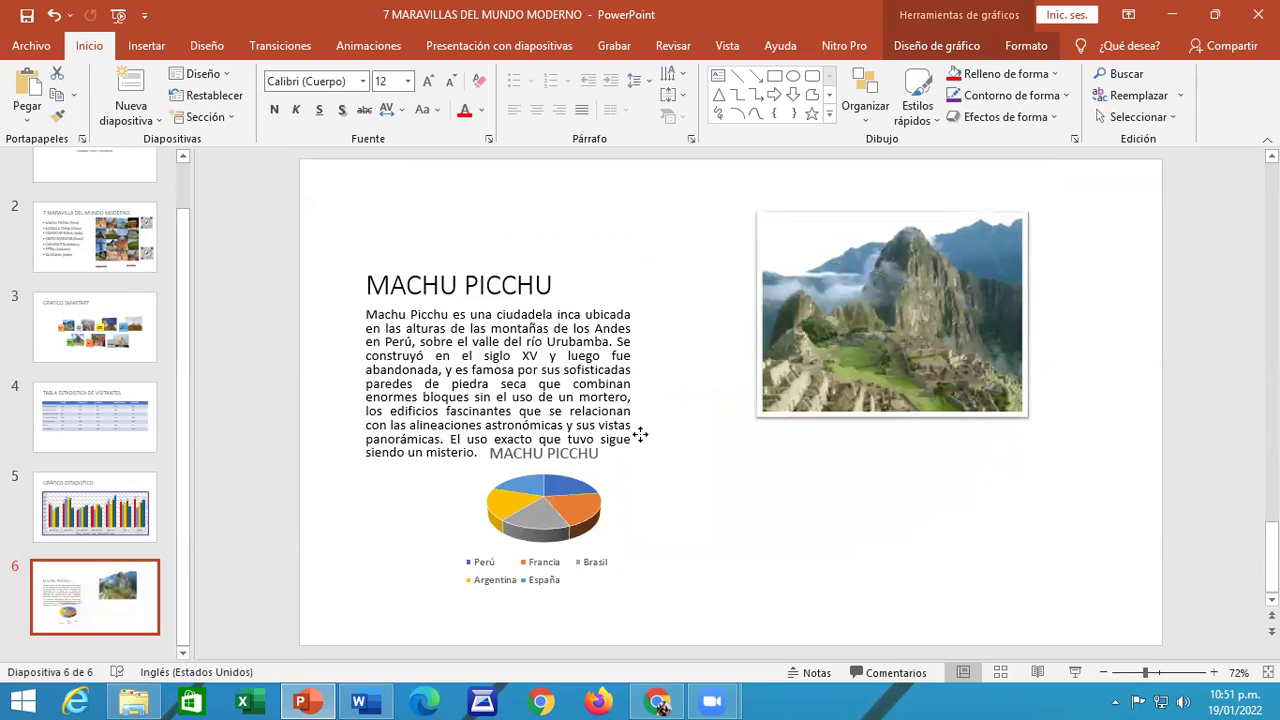
drag(640, 436, 951, 436)
click(920, 455)
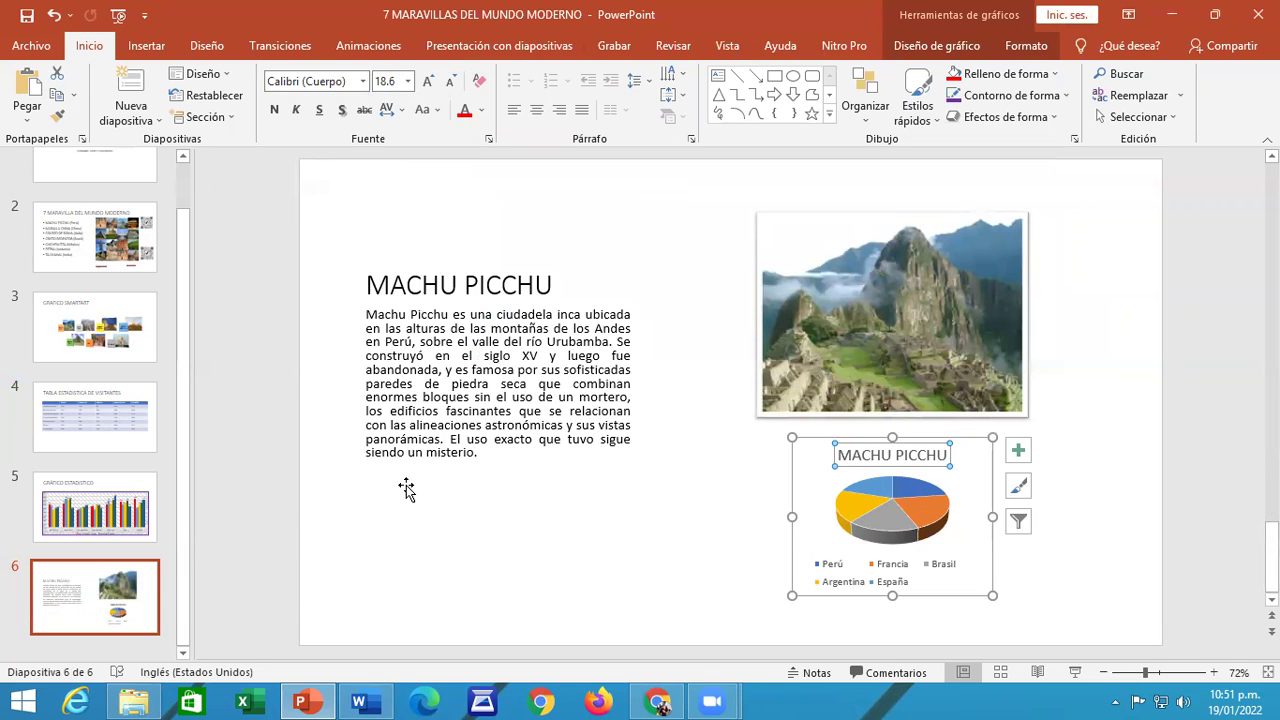
Step: Delete the chart title, enlarge the chart, and set it just below the photo
key(Delete)
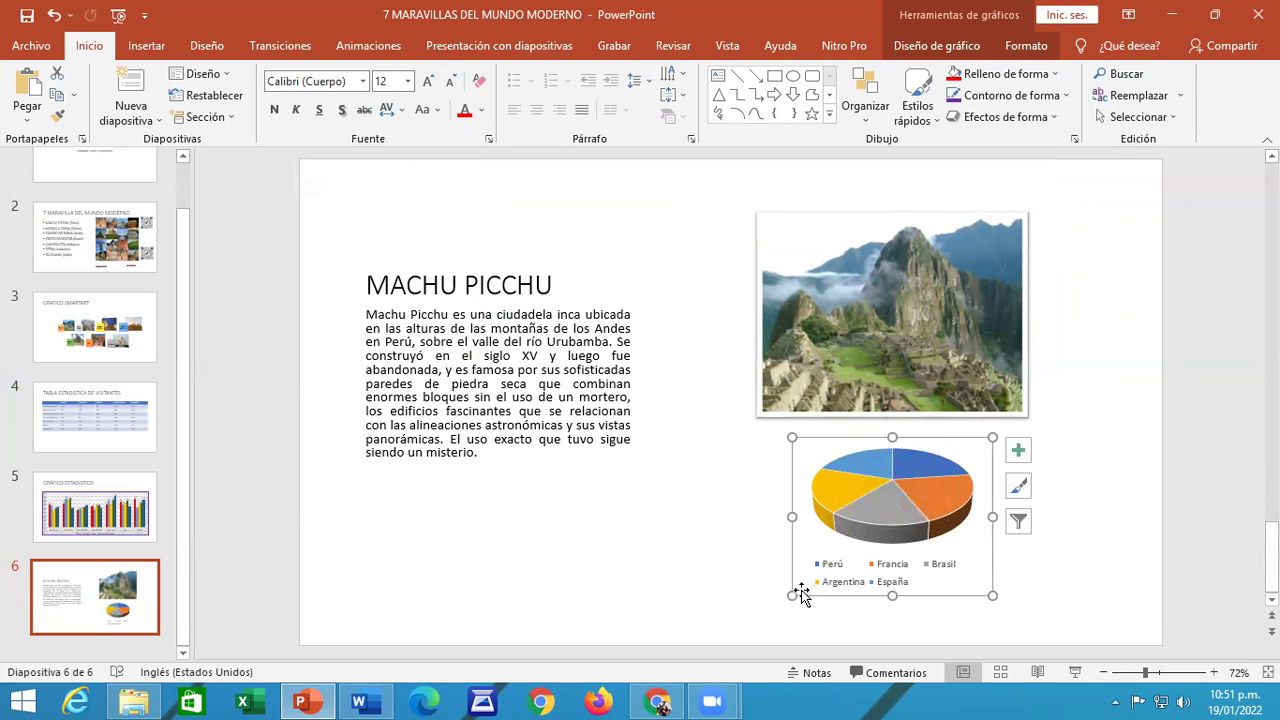
drag(767, 611, 727, 636)
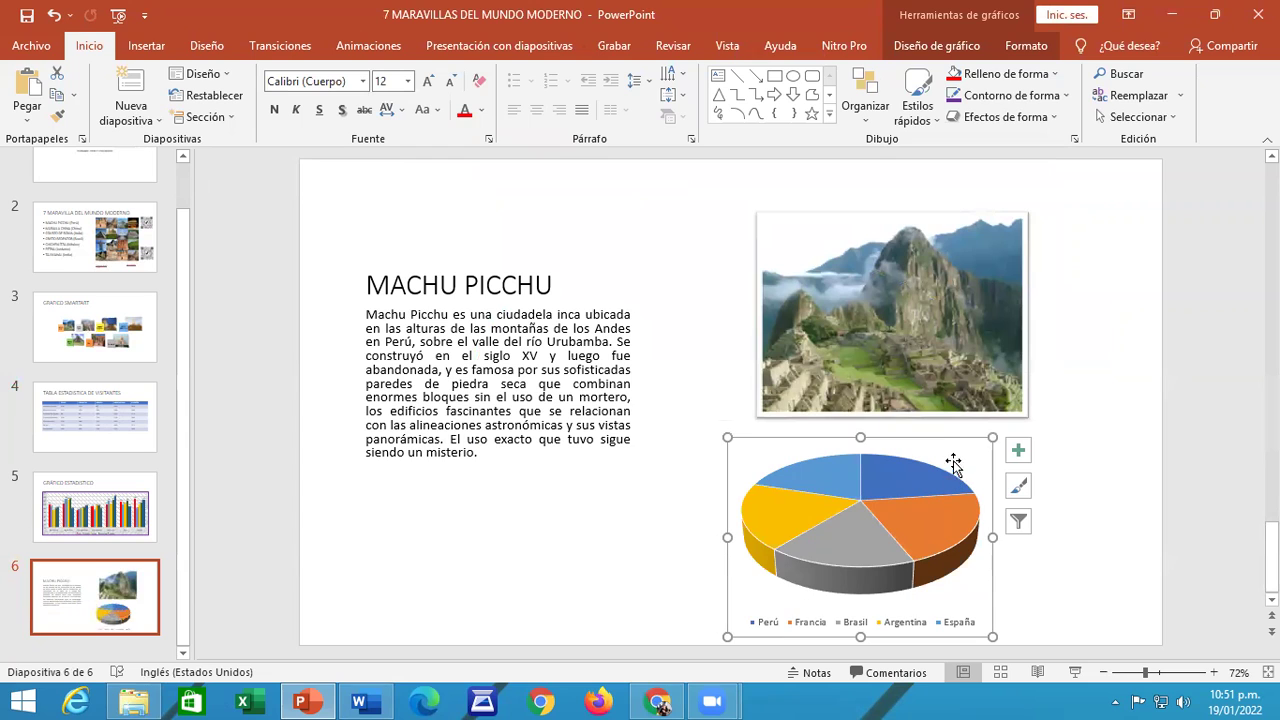
drag(953, 447, 996, 427)
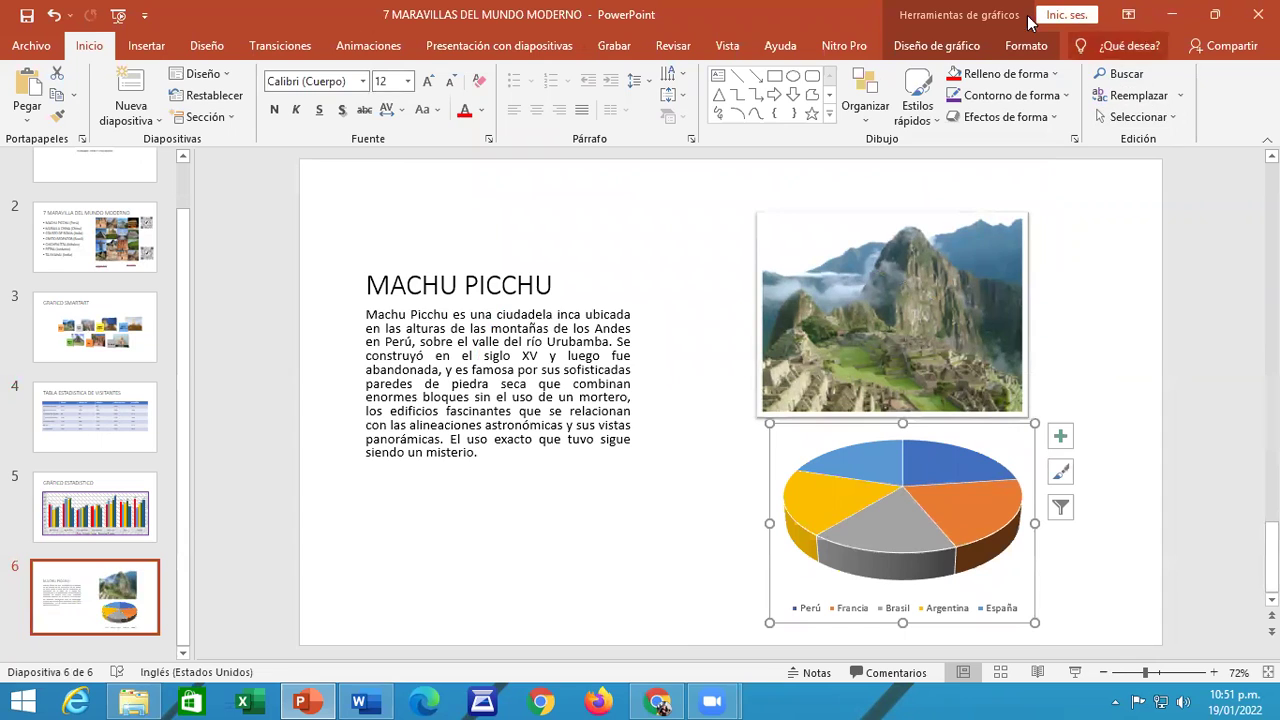
Step: Apply the third Estilos de diseño chart style with slice percentages and a grey background
click(940, 32)
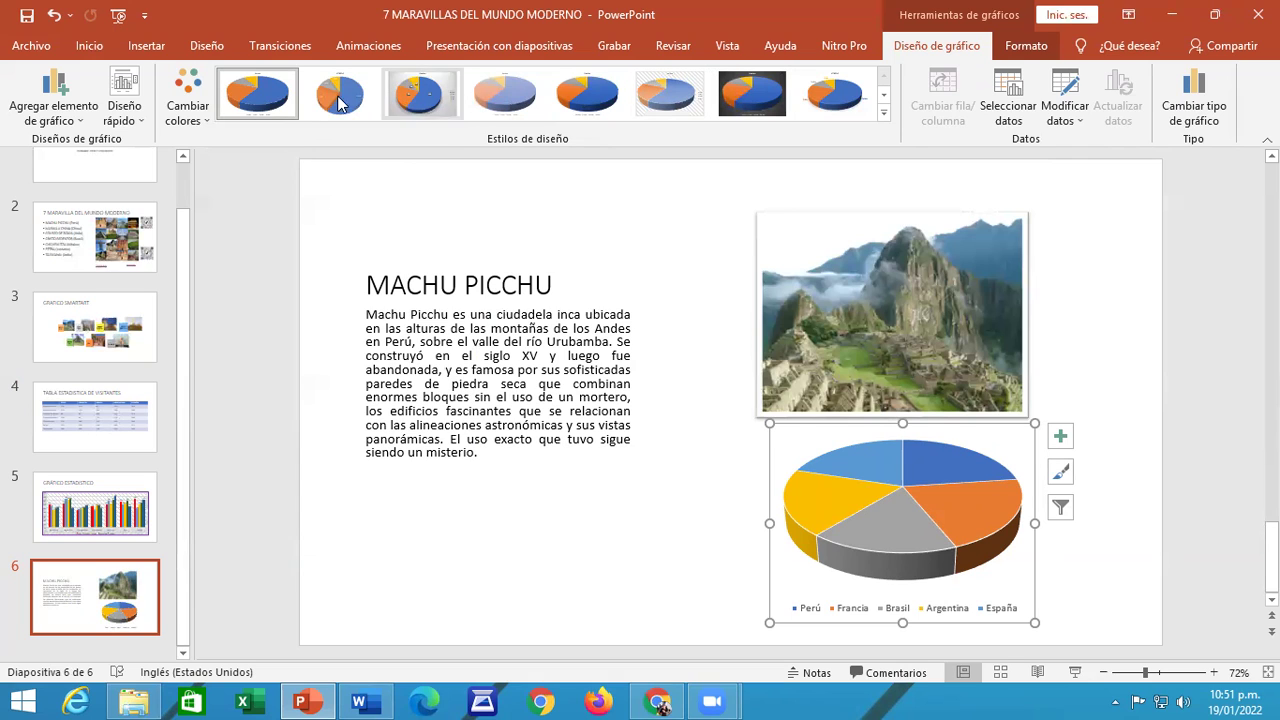
click(422, 97)
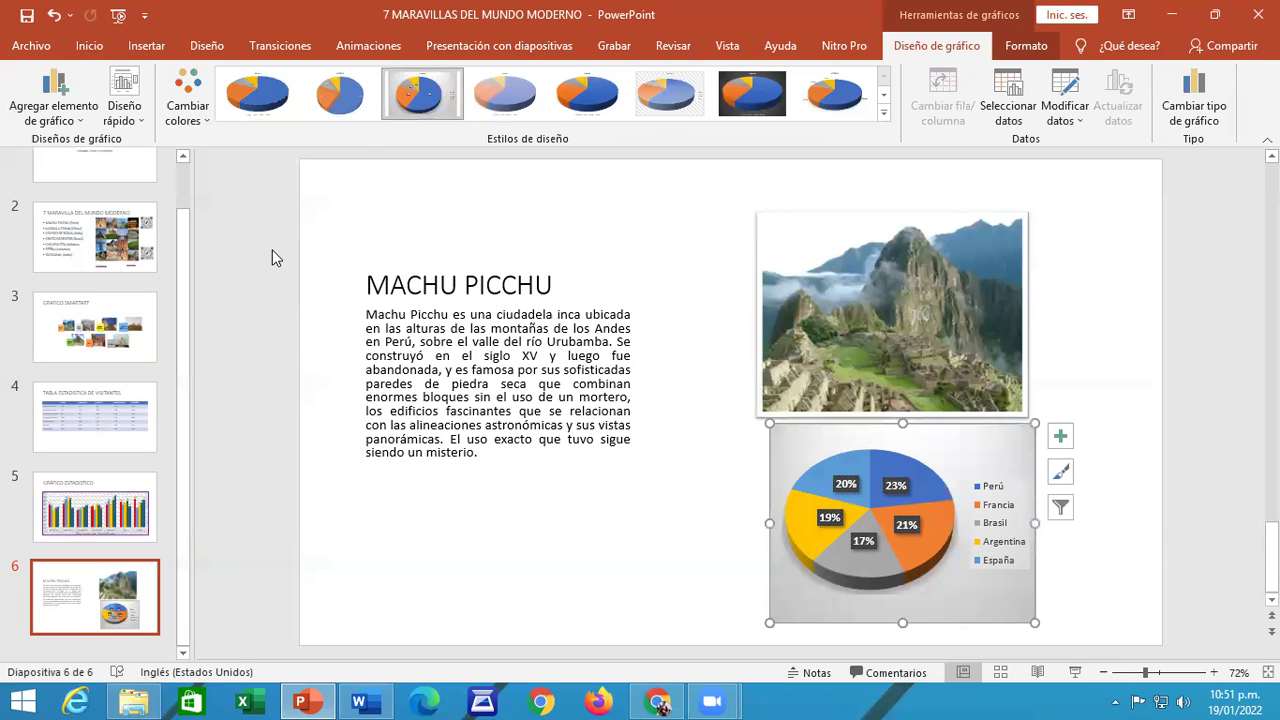
click(88, 120)
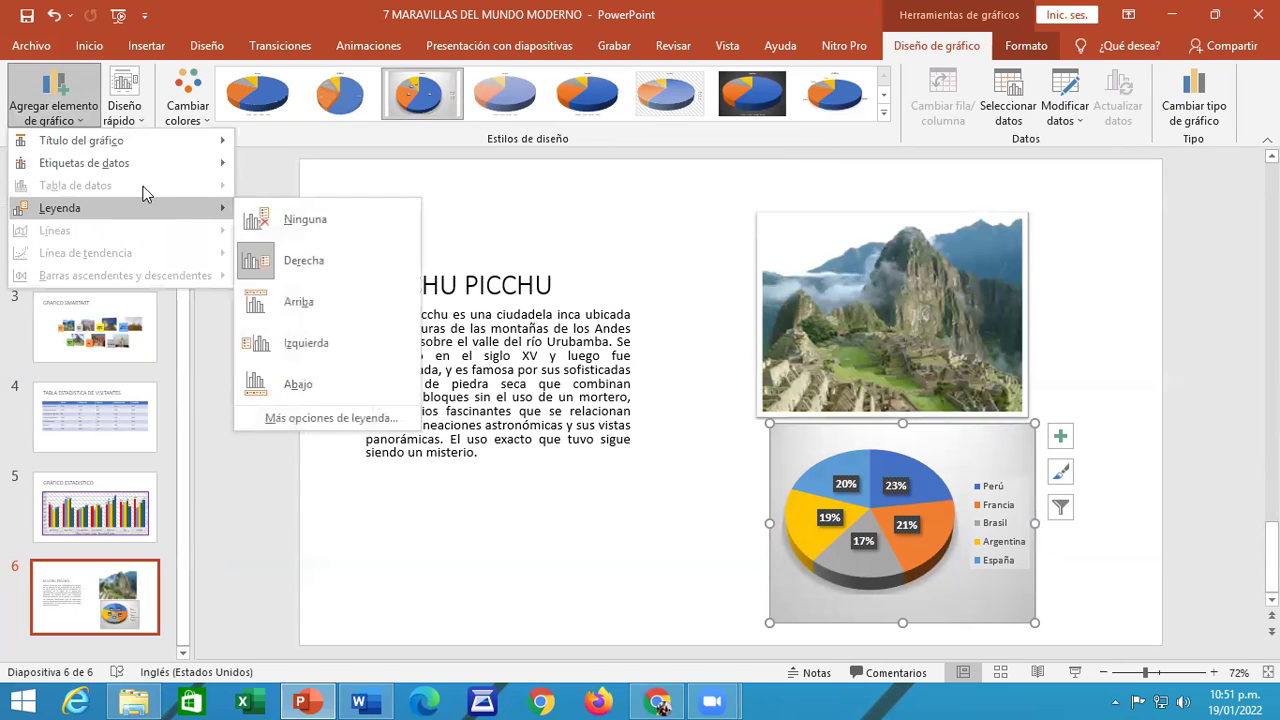
mouse_move(150, 140)
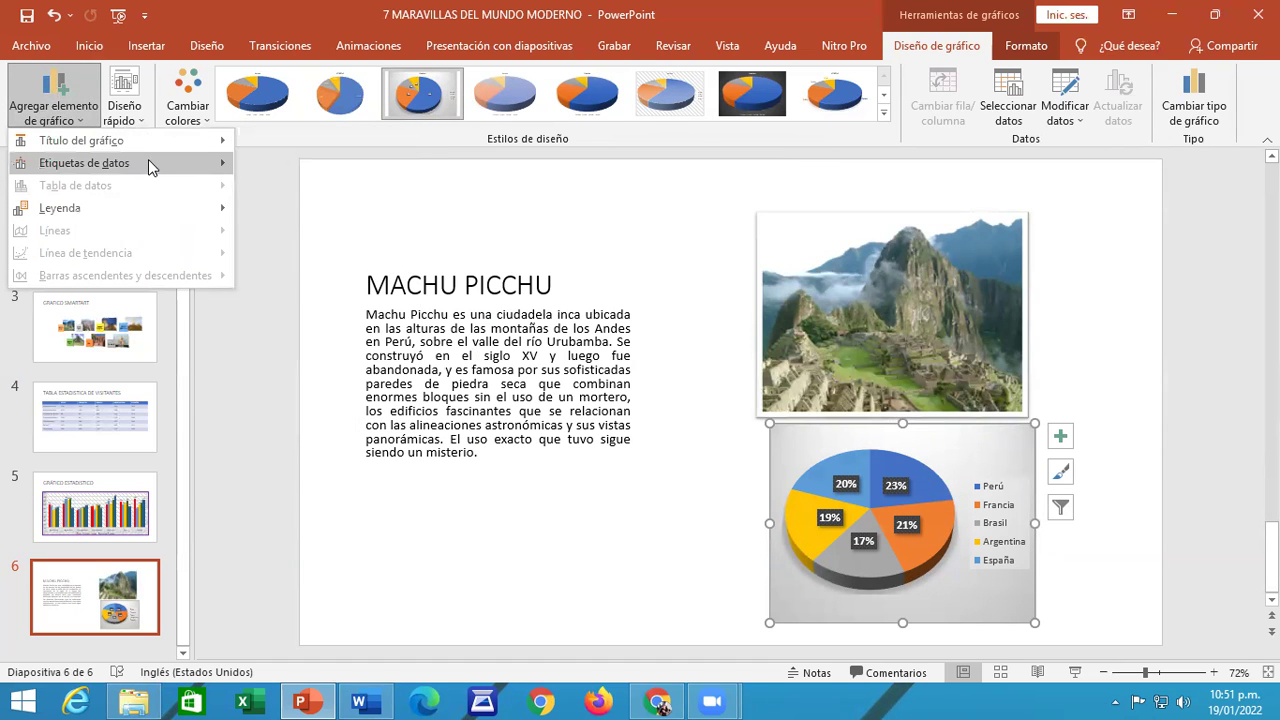
click(136, 125)
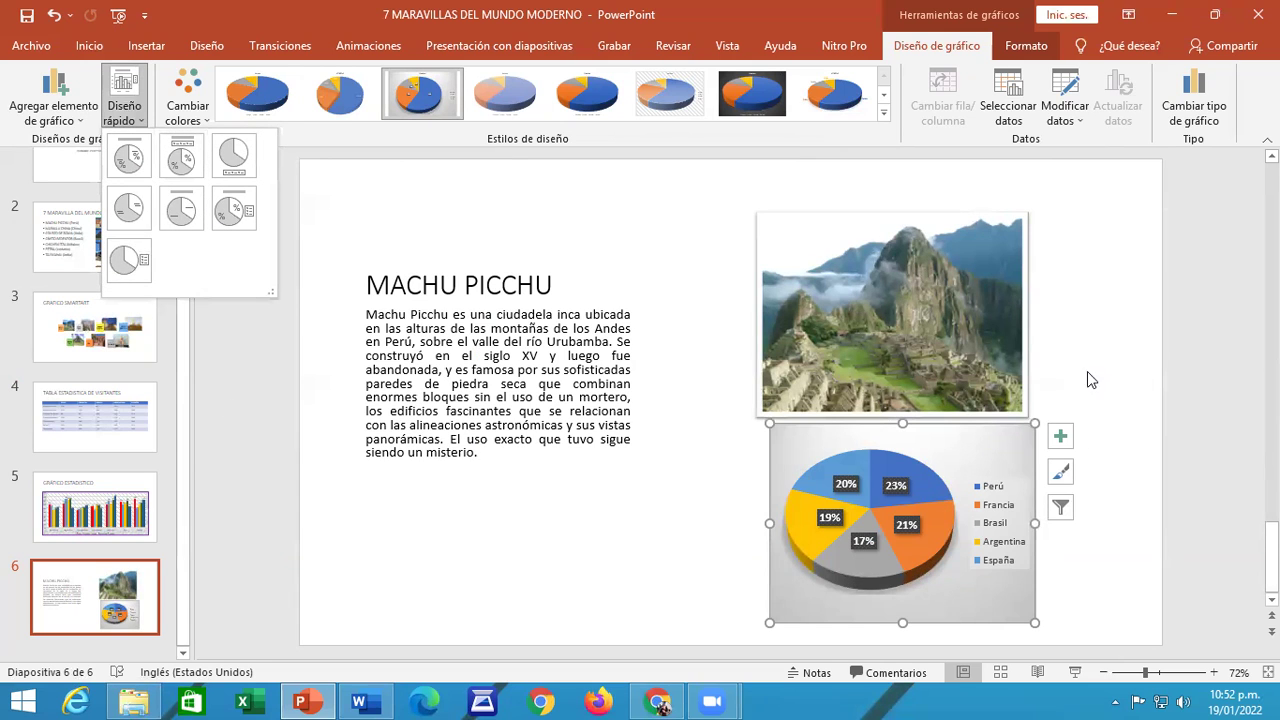
Step: Dismiss the quick layout menu and expand the full Estilos de diseño gallery
key(Escape)
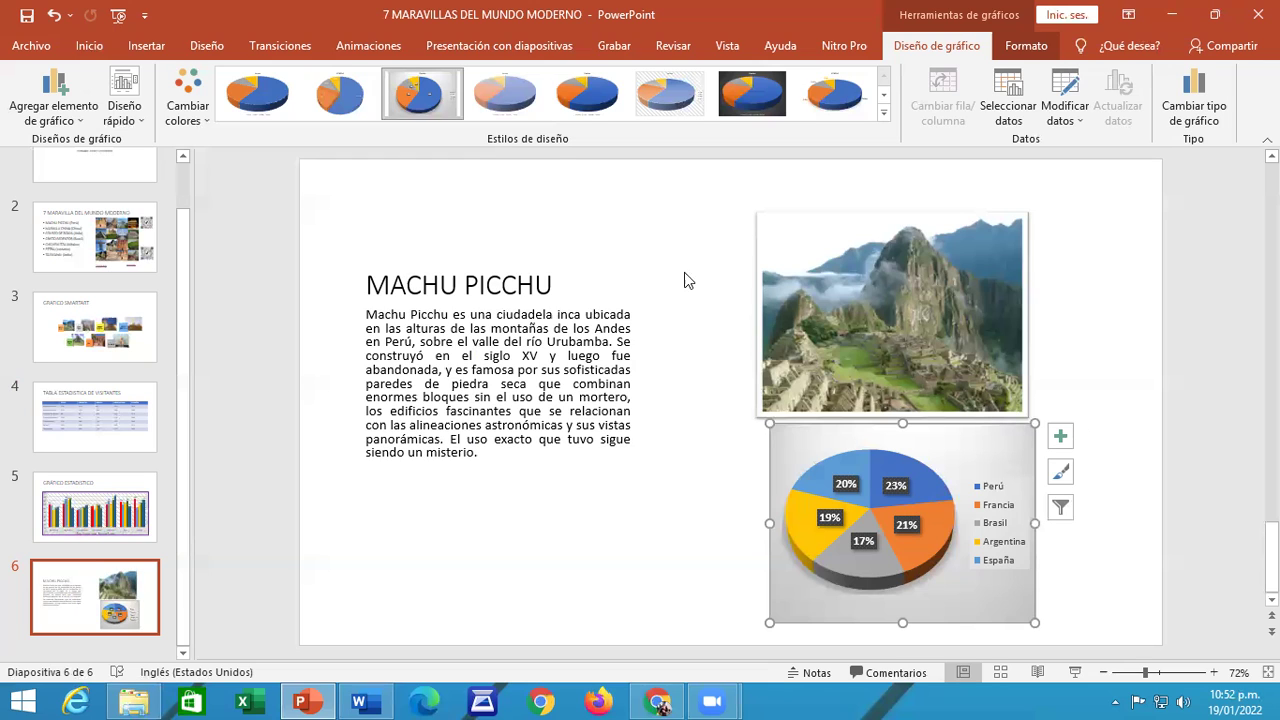
click(883, 112)
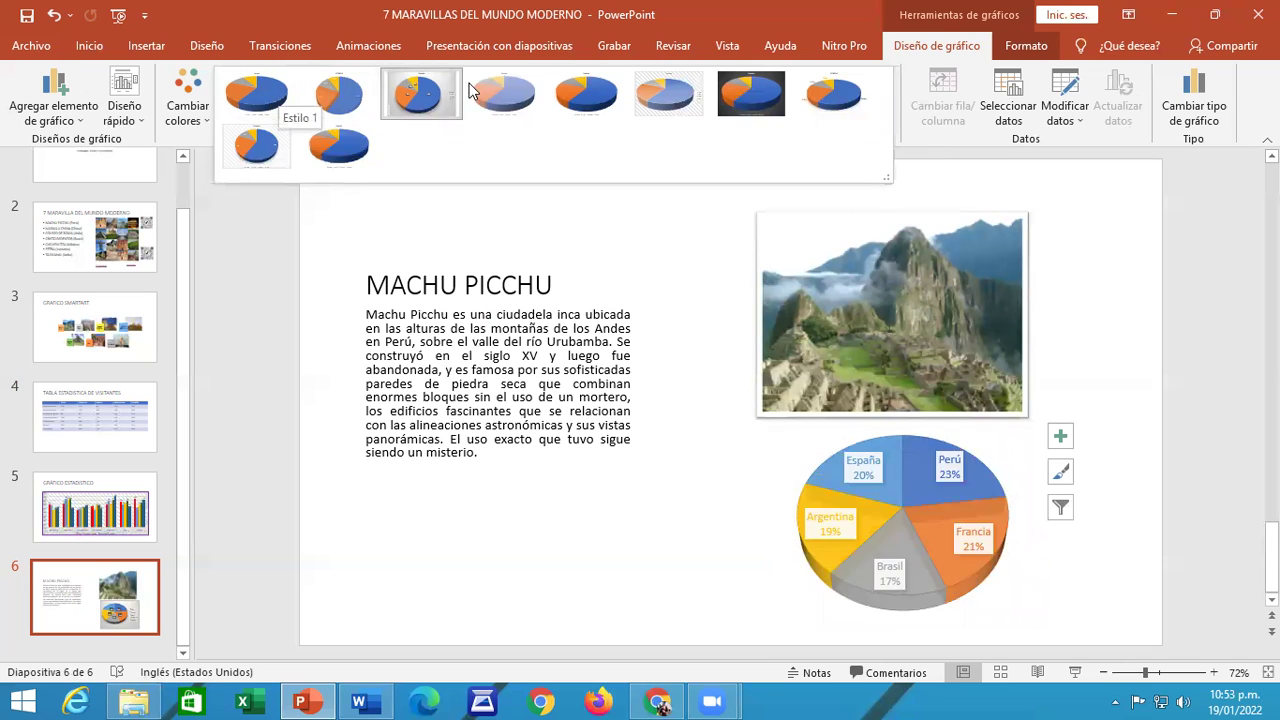
Step: Apply the dark chart style and the Diseño 3 quick layout with the legend at bottom
click(750, 94)
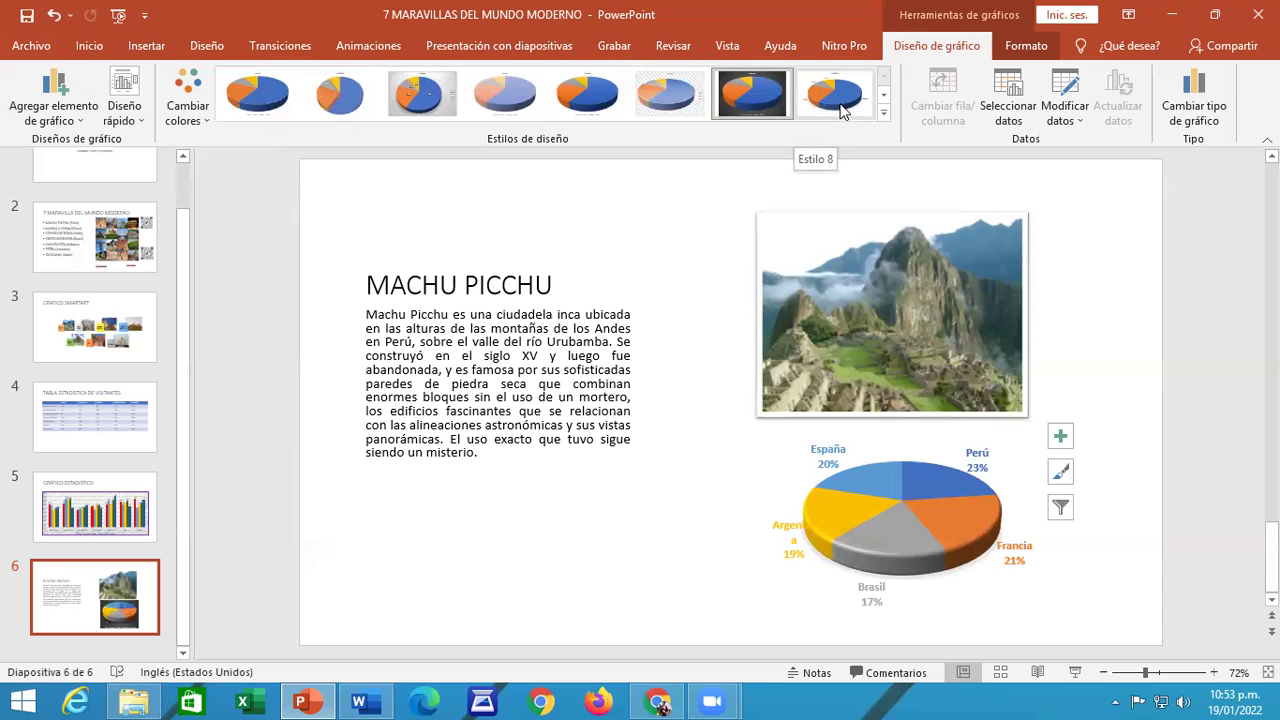
click(136, 114)
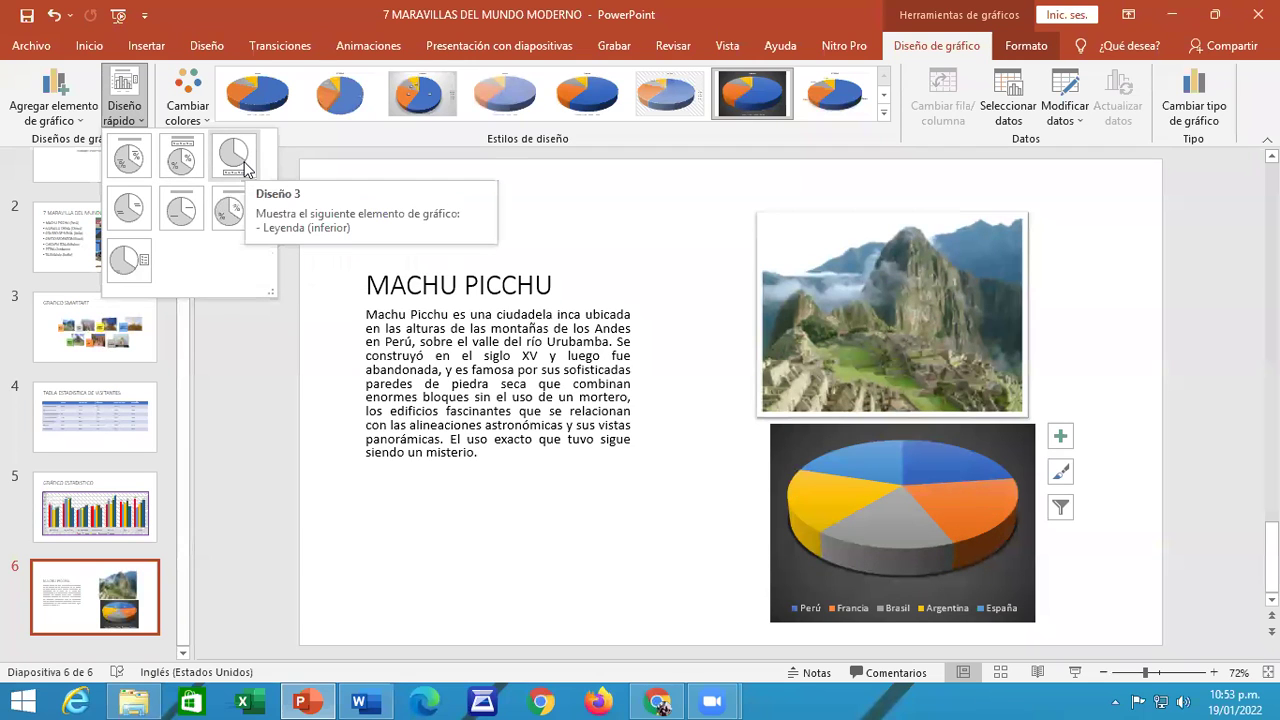
click(233, 155)
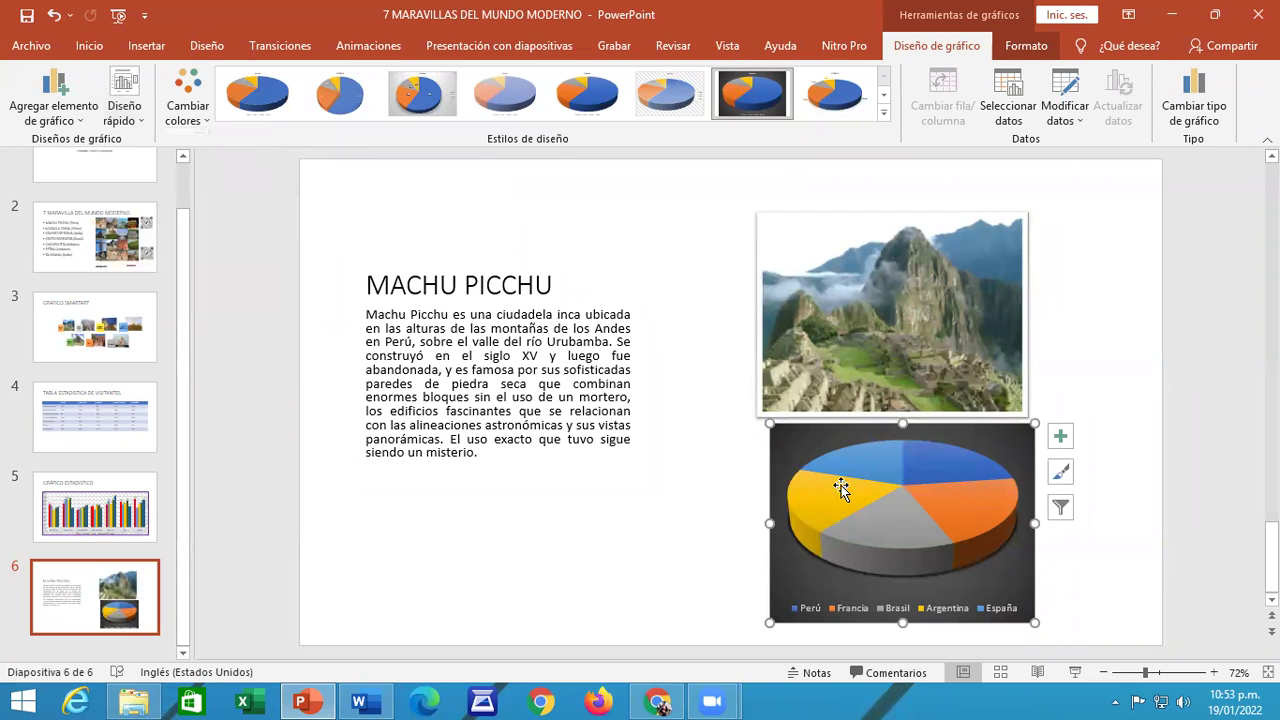
mouse_move(957, 524)
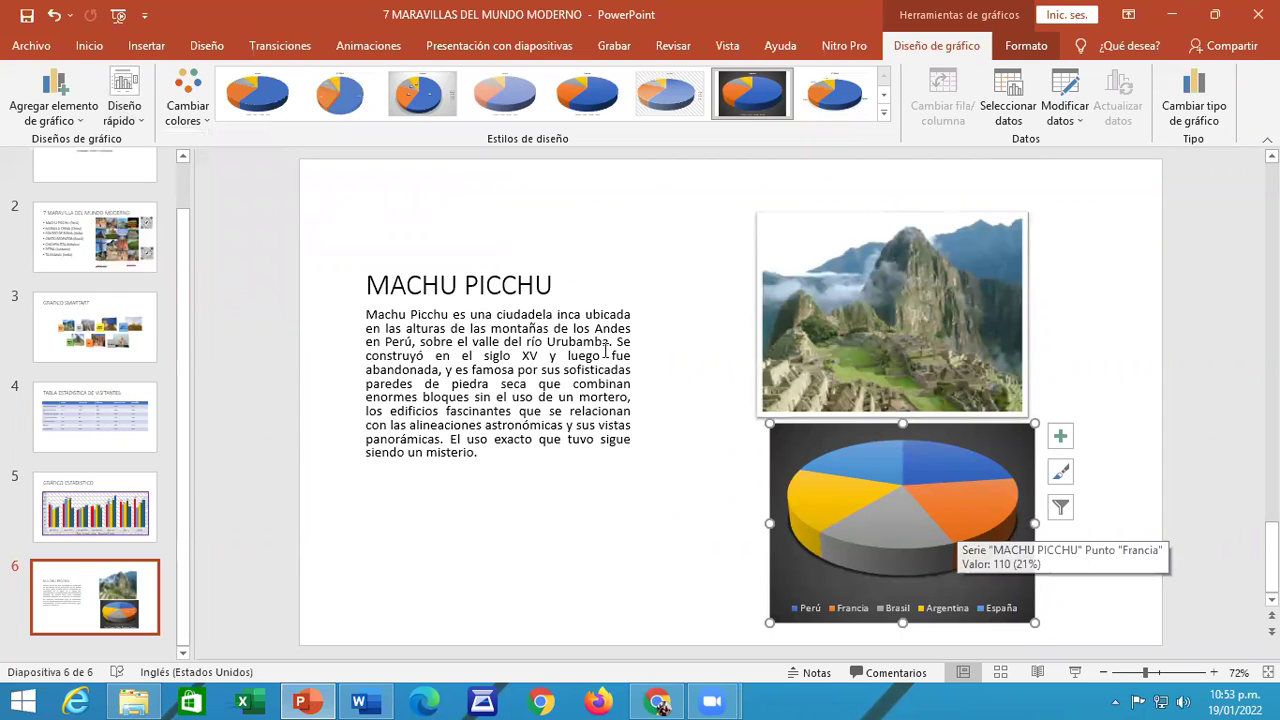
Step: Open Agregar elemento de gráfico > Etiquetas de datos > Más opciones de la etiqueta de datos
click(62, 112)
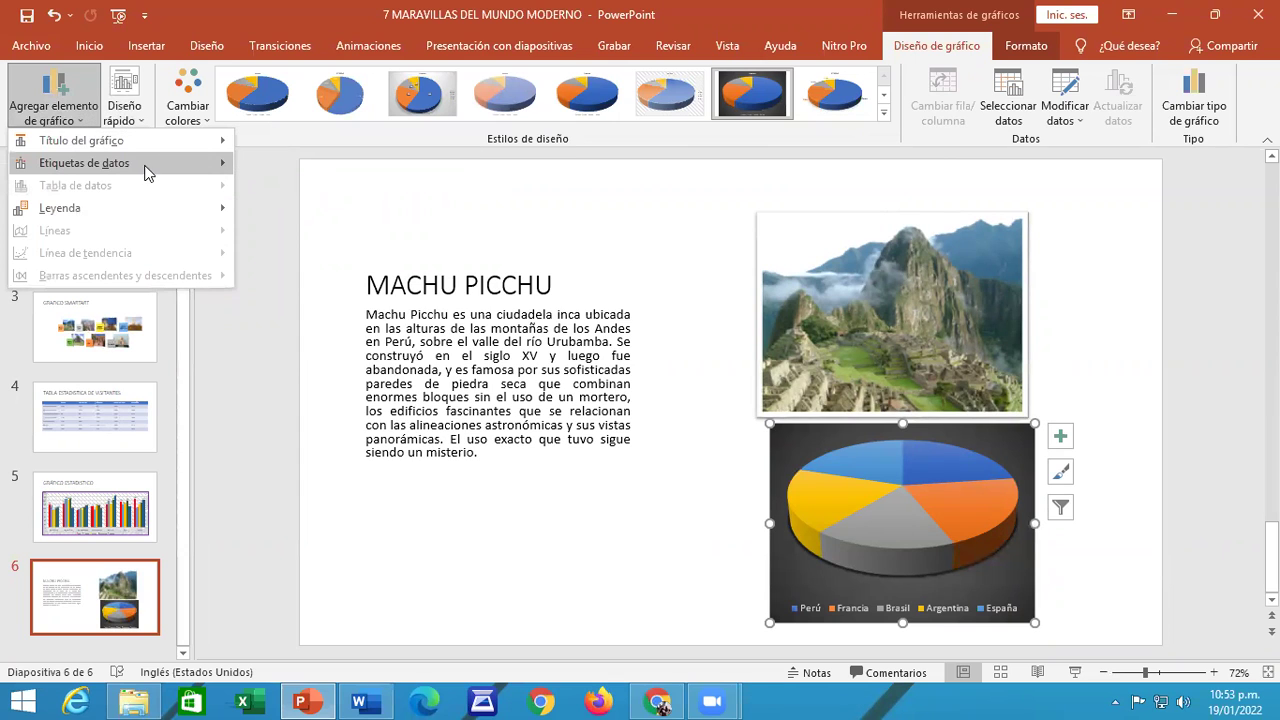
mouse_move(140, 163)
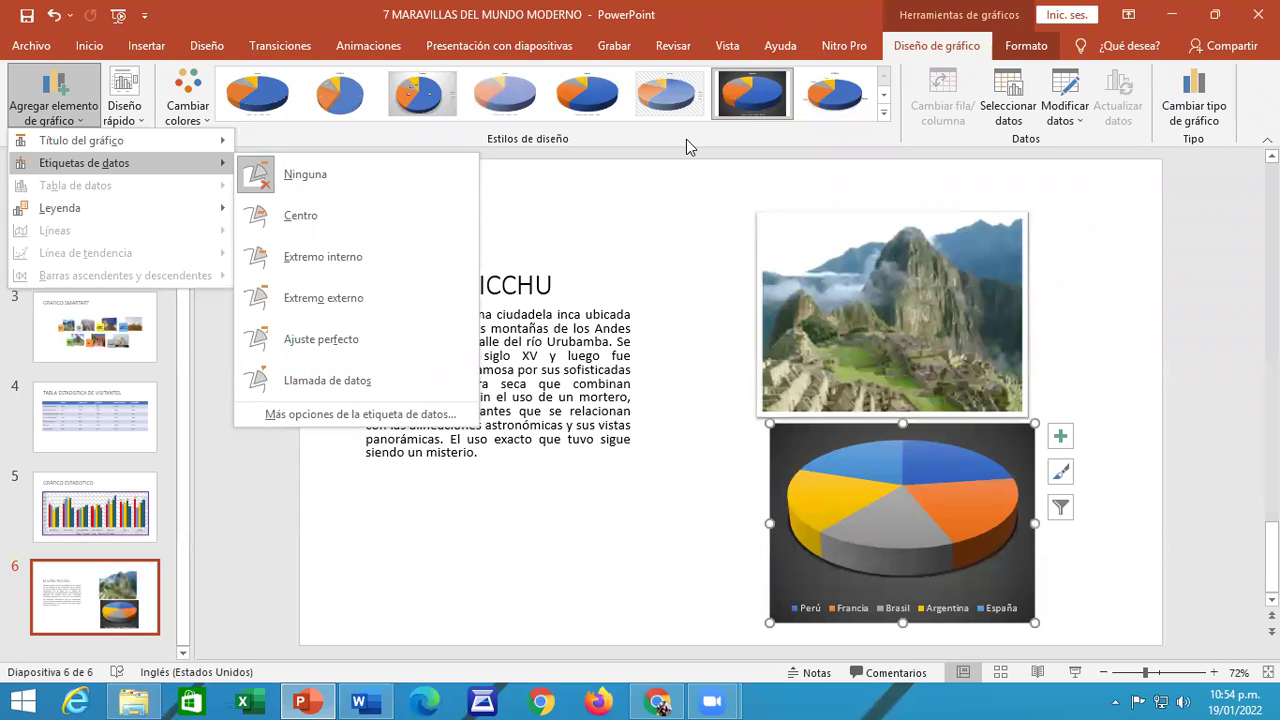
key(Escape)
key(Escape)
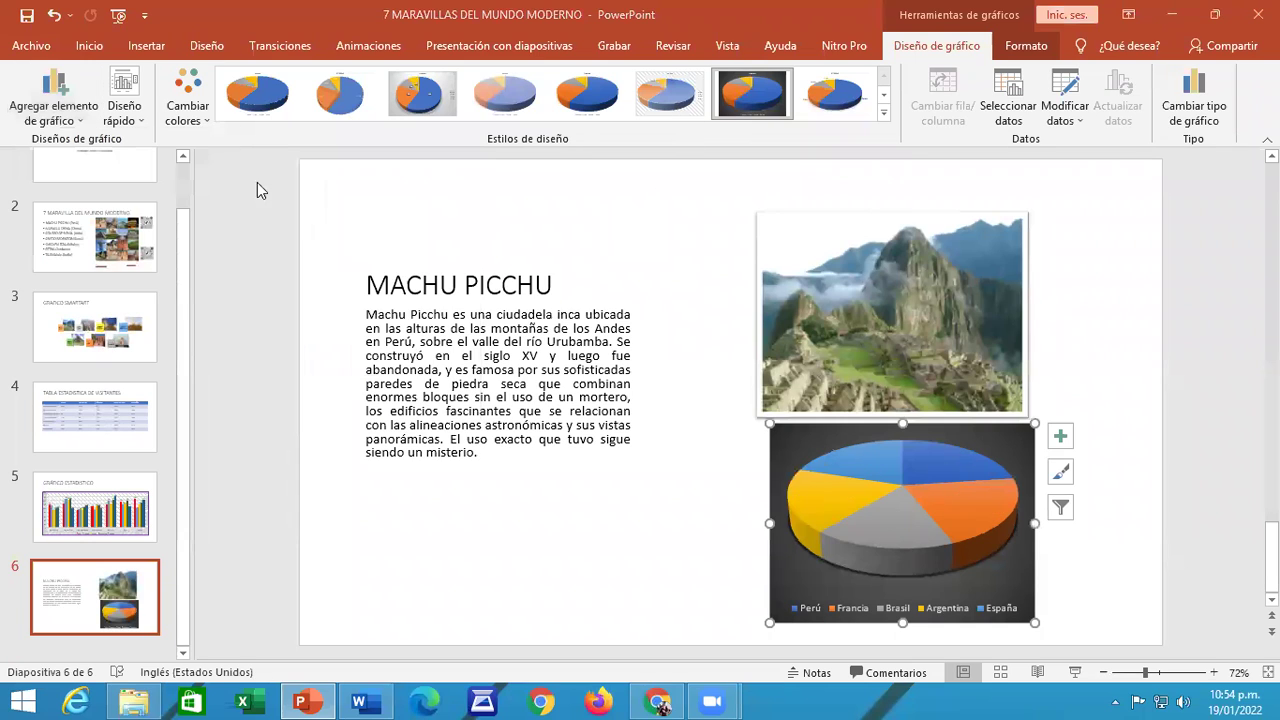
click(70, 123)
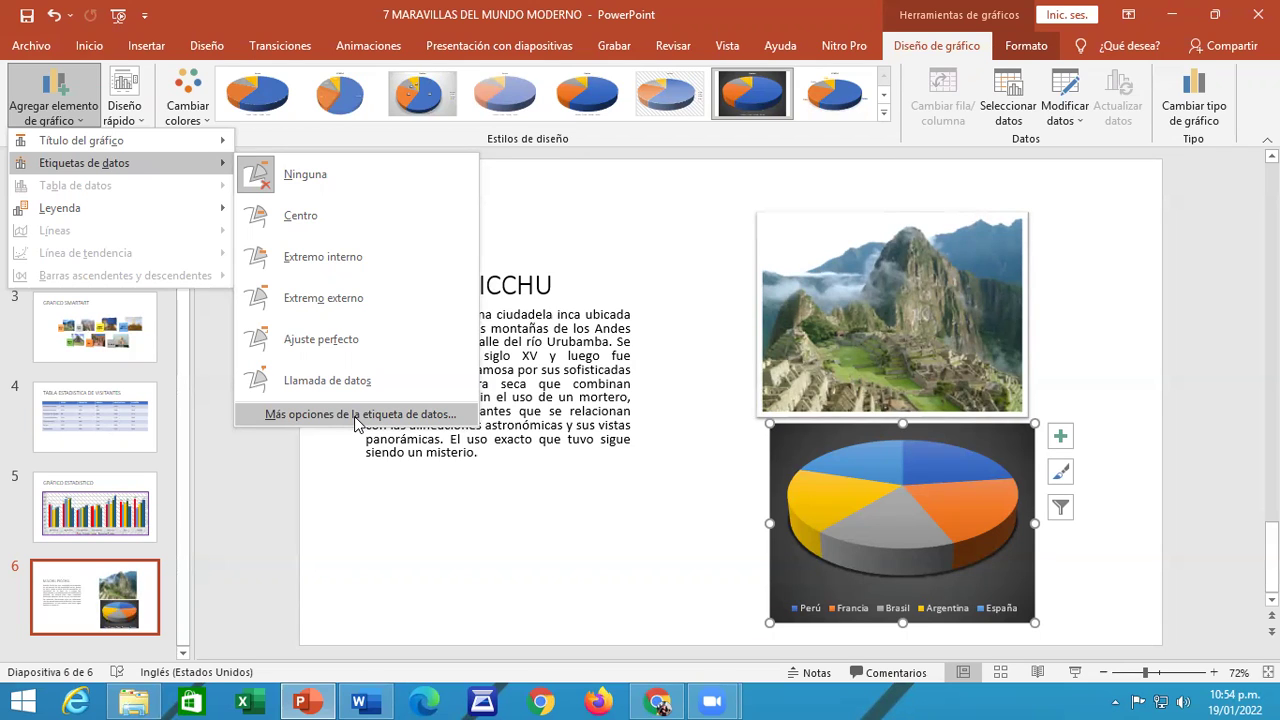
click(357, 416)
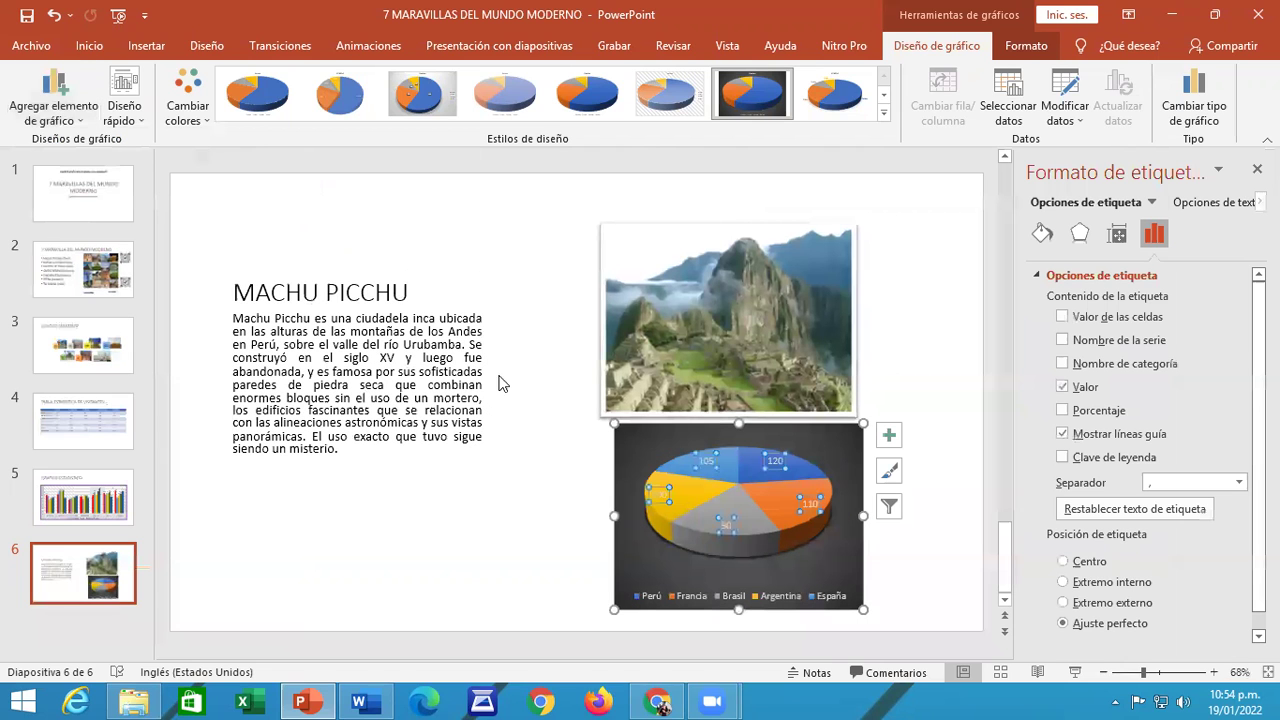
Step: Add percentages to the slice labels, try and remove country names, then close the pane
click(1066, 412)
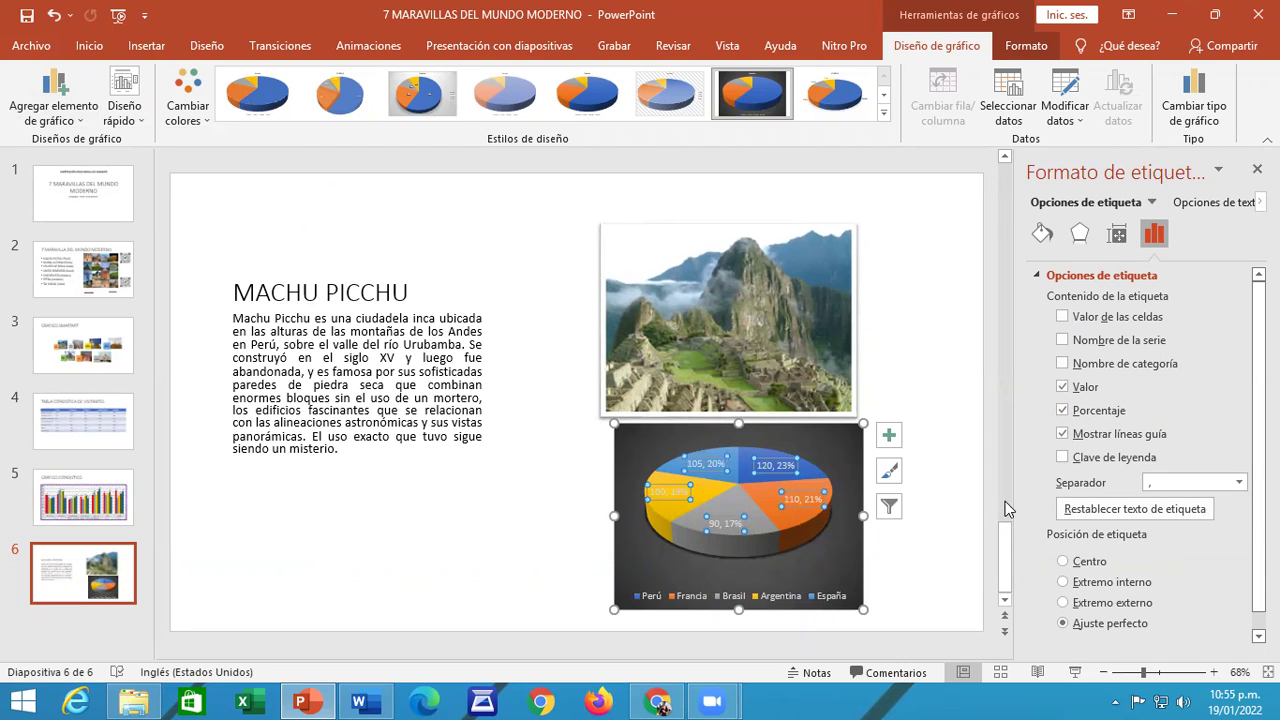
click(1063, 364)
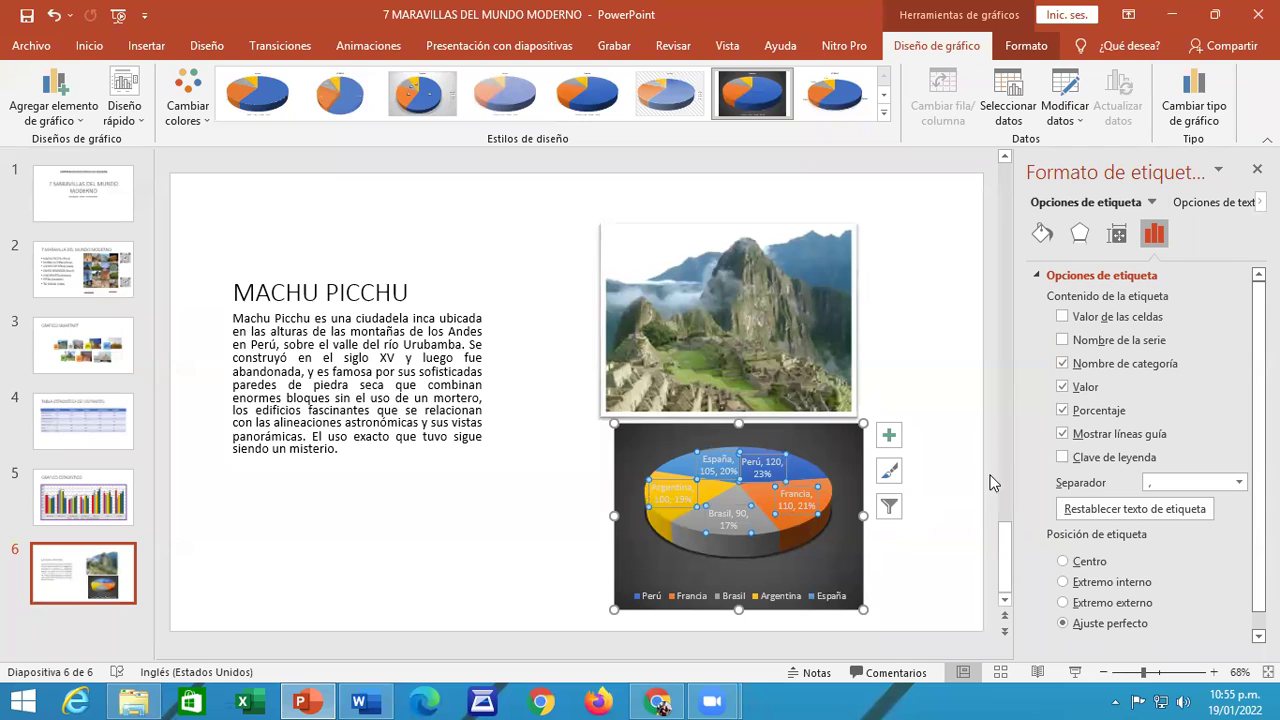
click(1063, 364)
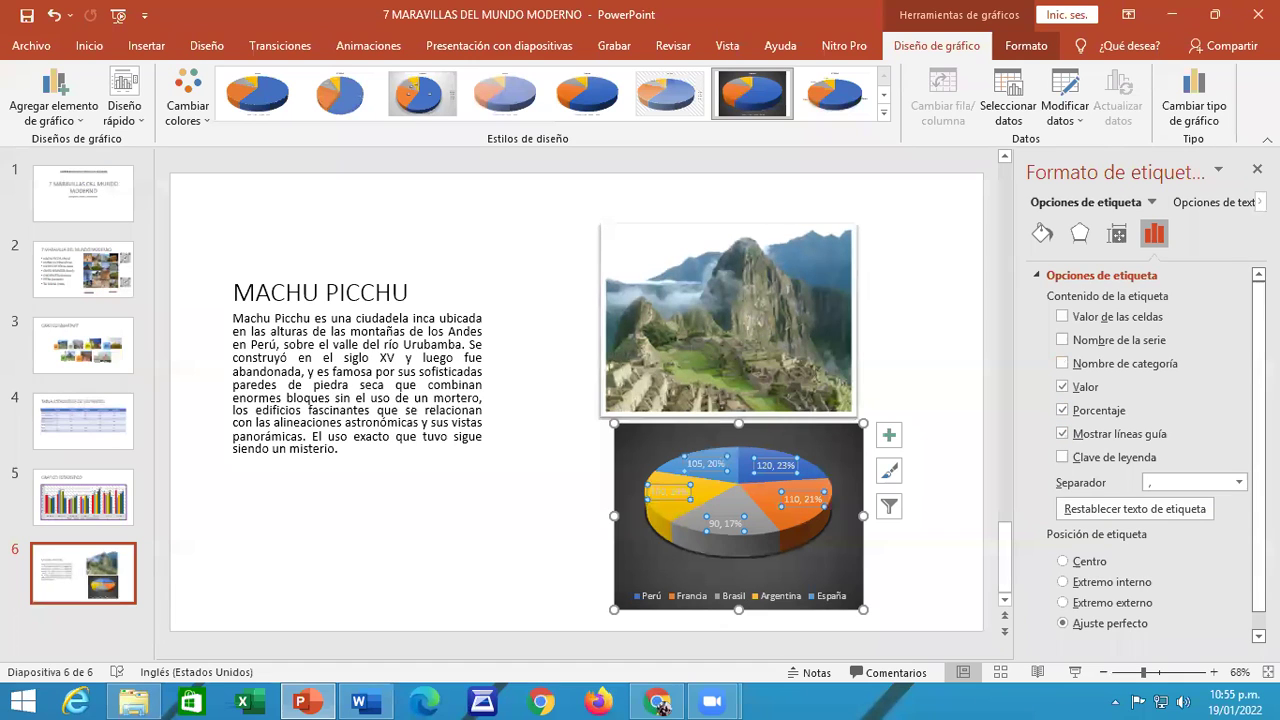
click(1257, 169)
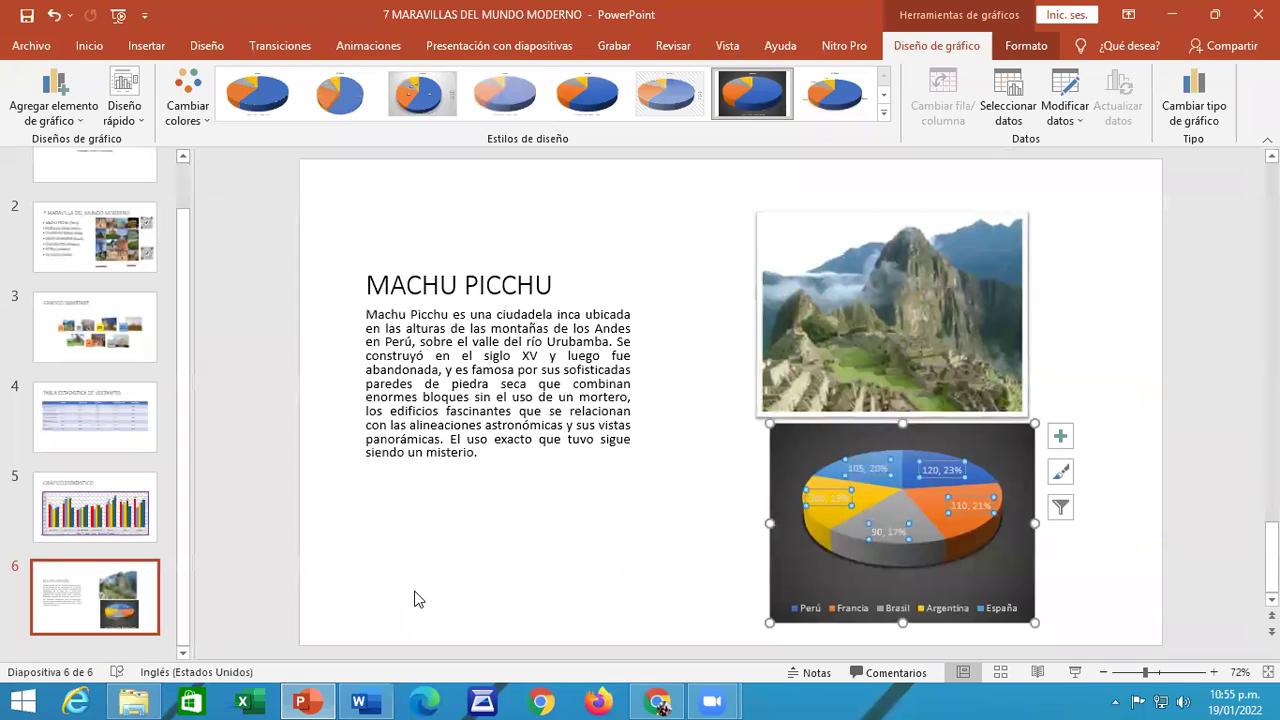
Step: Reopen the data label options, then open the slide 6 background fill settings (solid, 0% transparency)
click(90, 118)
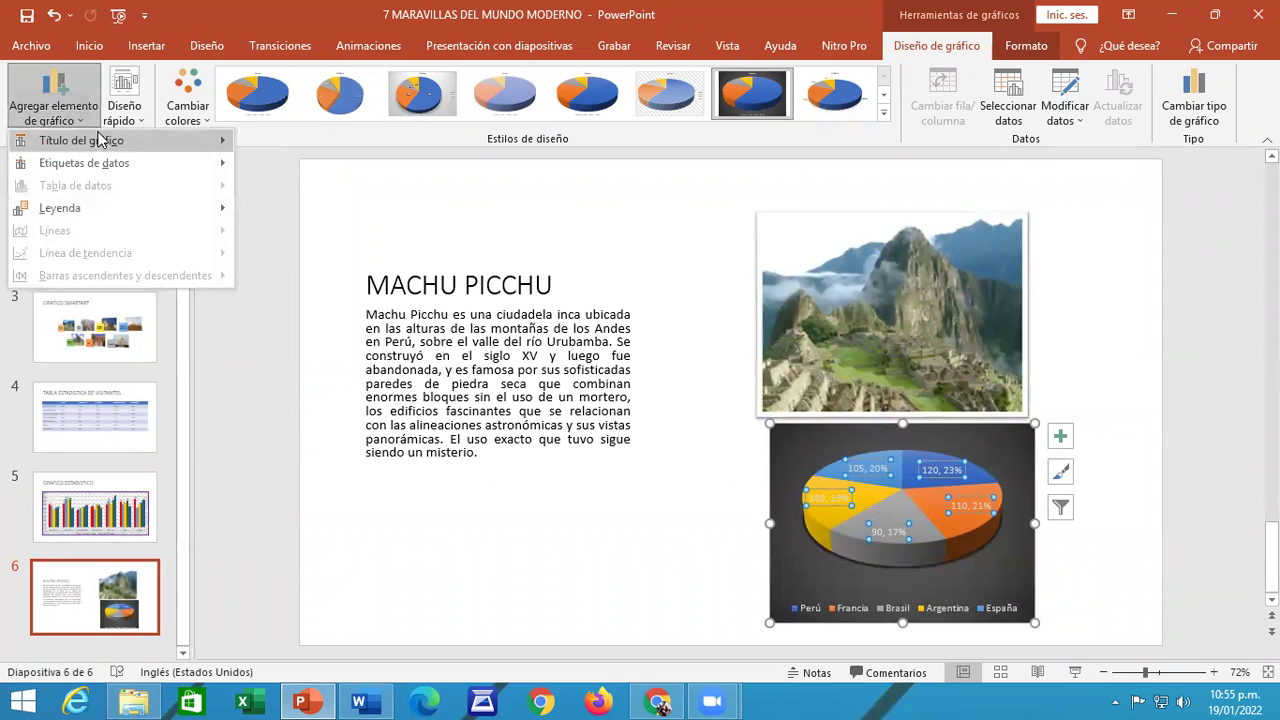
mouse_move(120, 167)
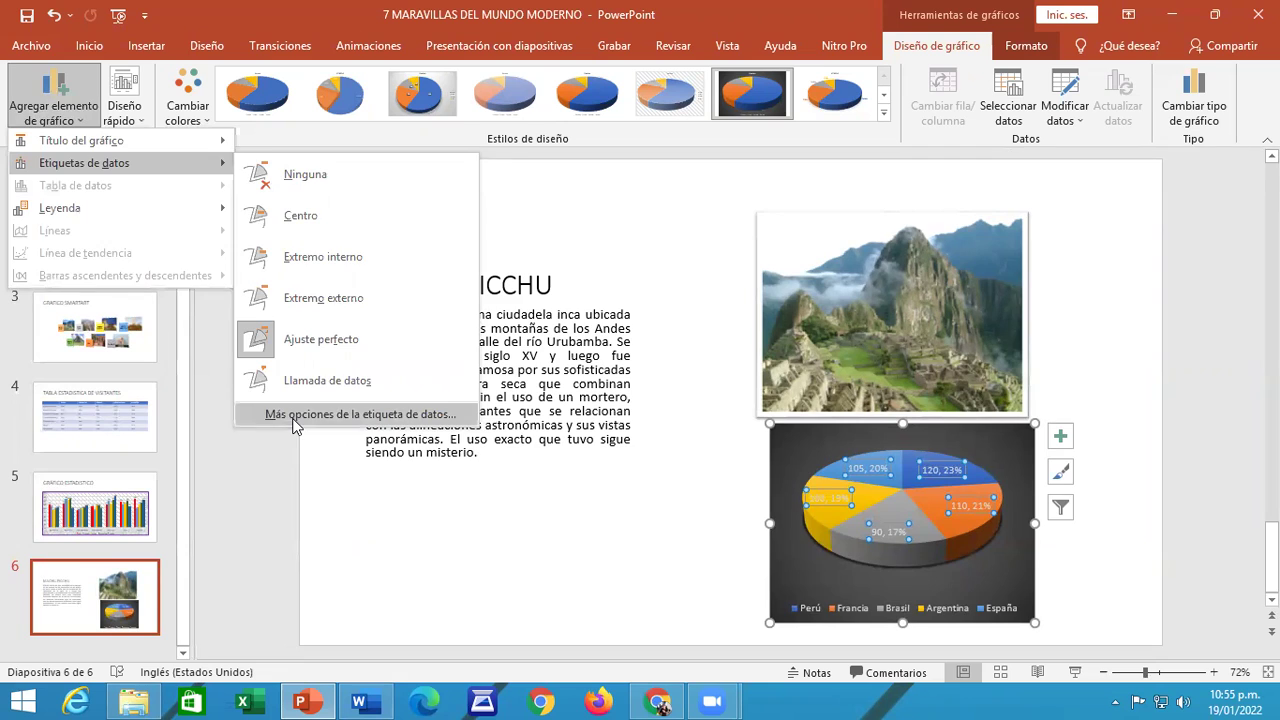
click(296, 414)
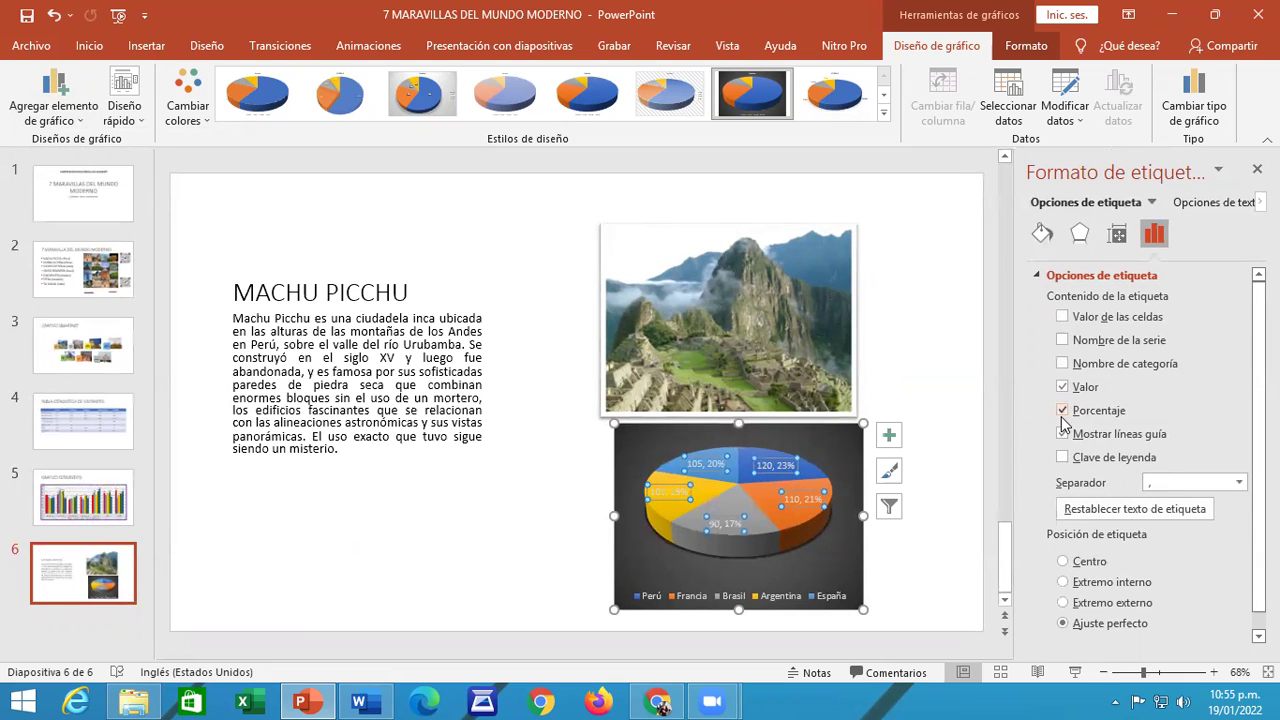
click(928, 422)
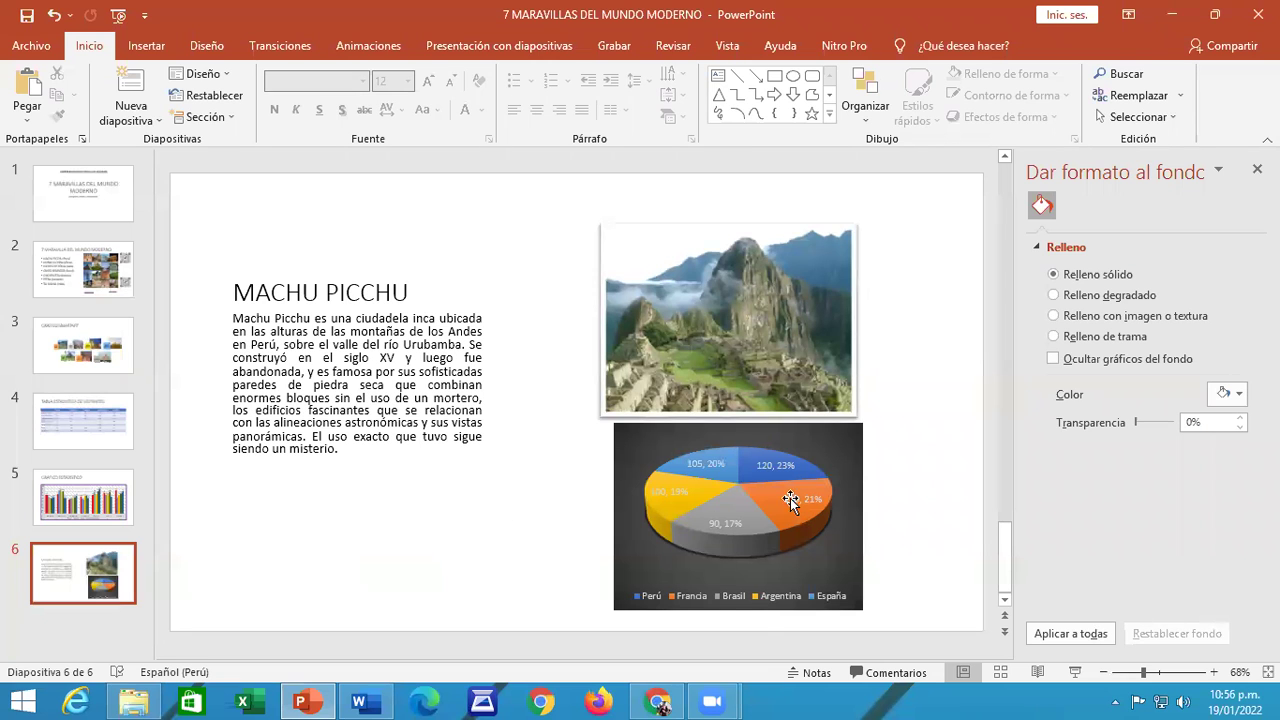
Step: Set the pie chart's chart area fill to Automatic
click(850, 470)
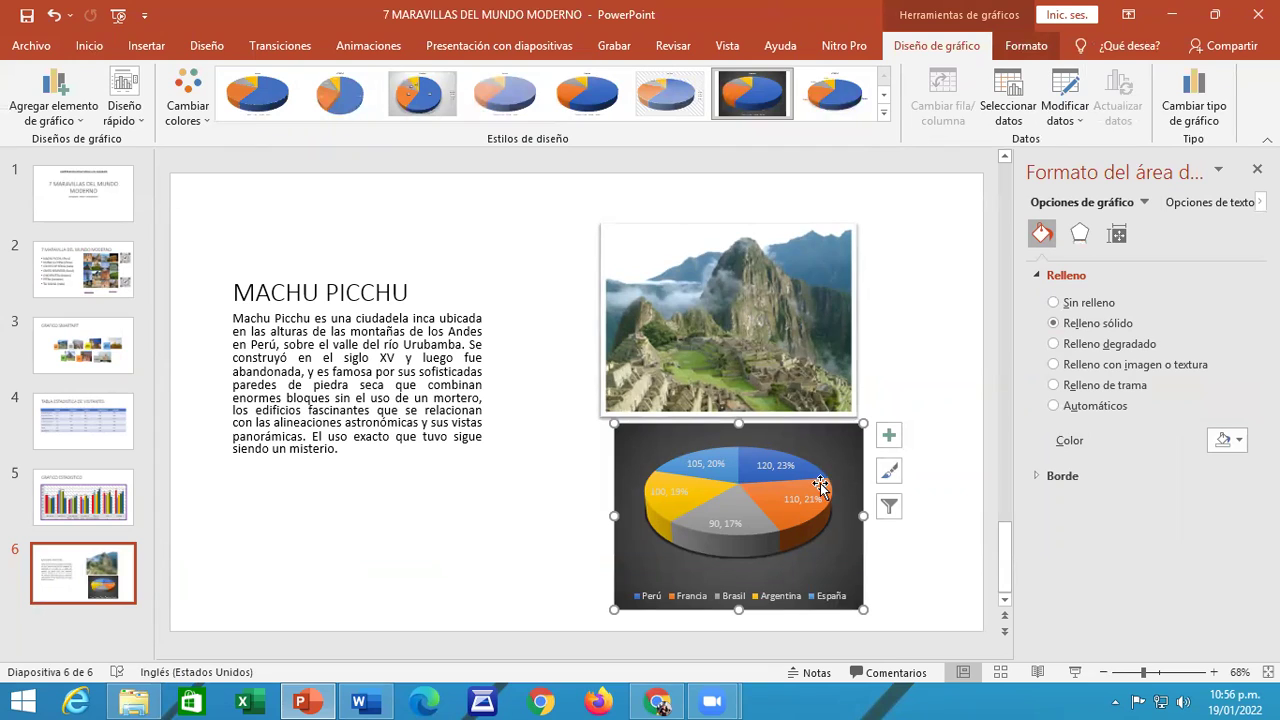
mouse_move(821, 490)
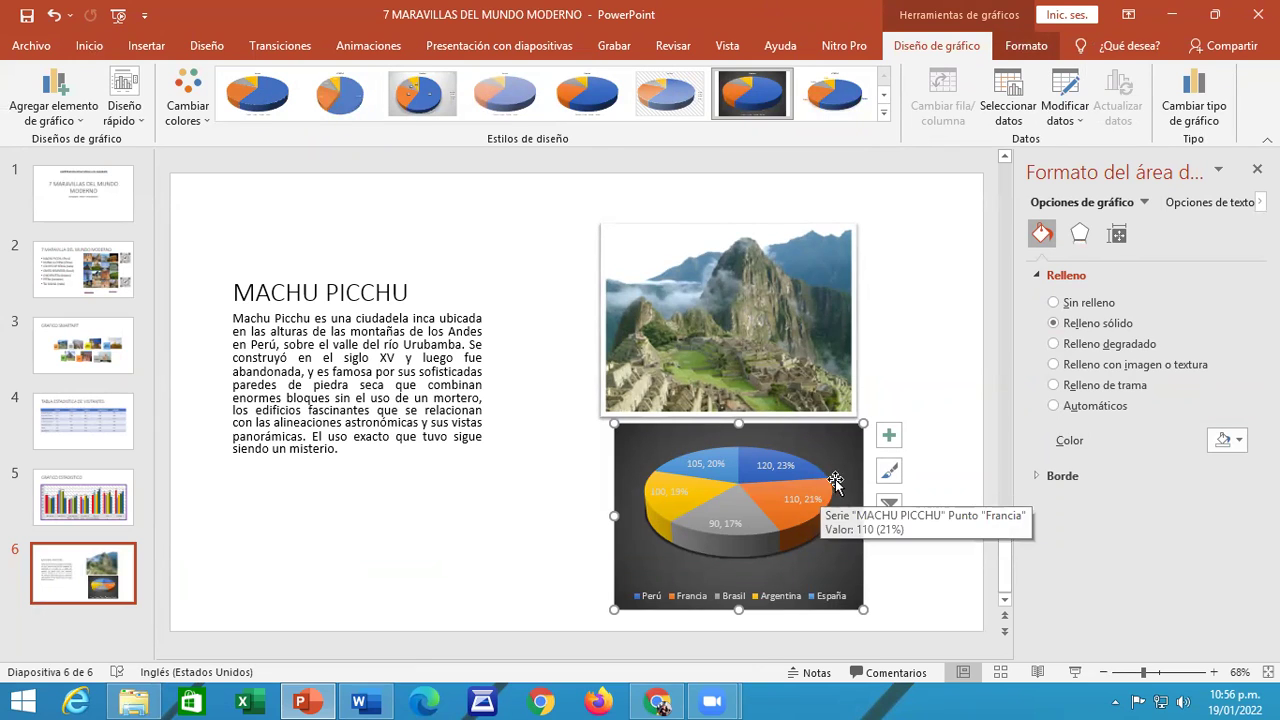
click(840, 450)
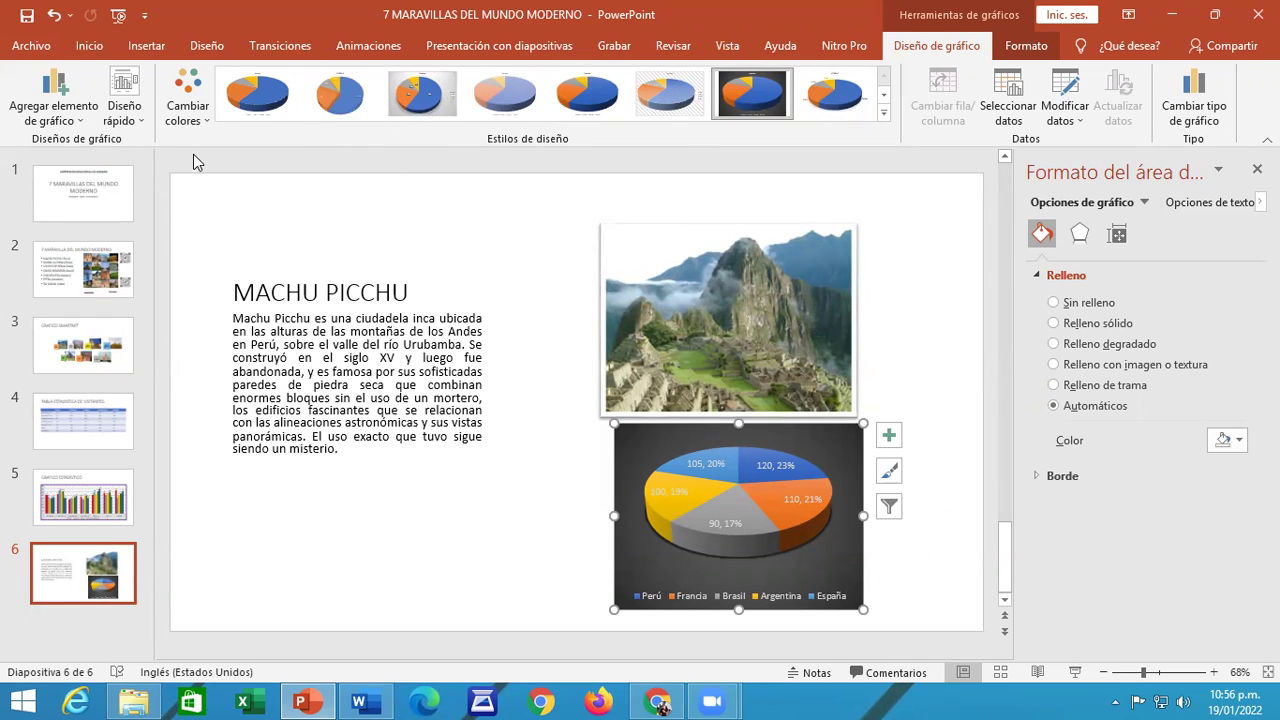
Step: Browse the preset chart layouts without applying one, then bring up the chart elements list
click(131, 118)
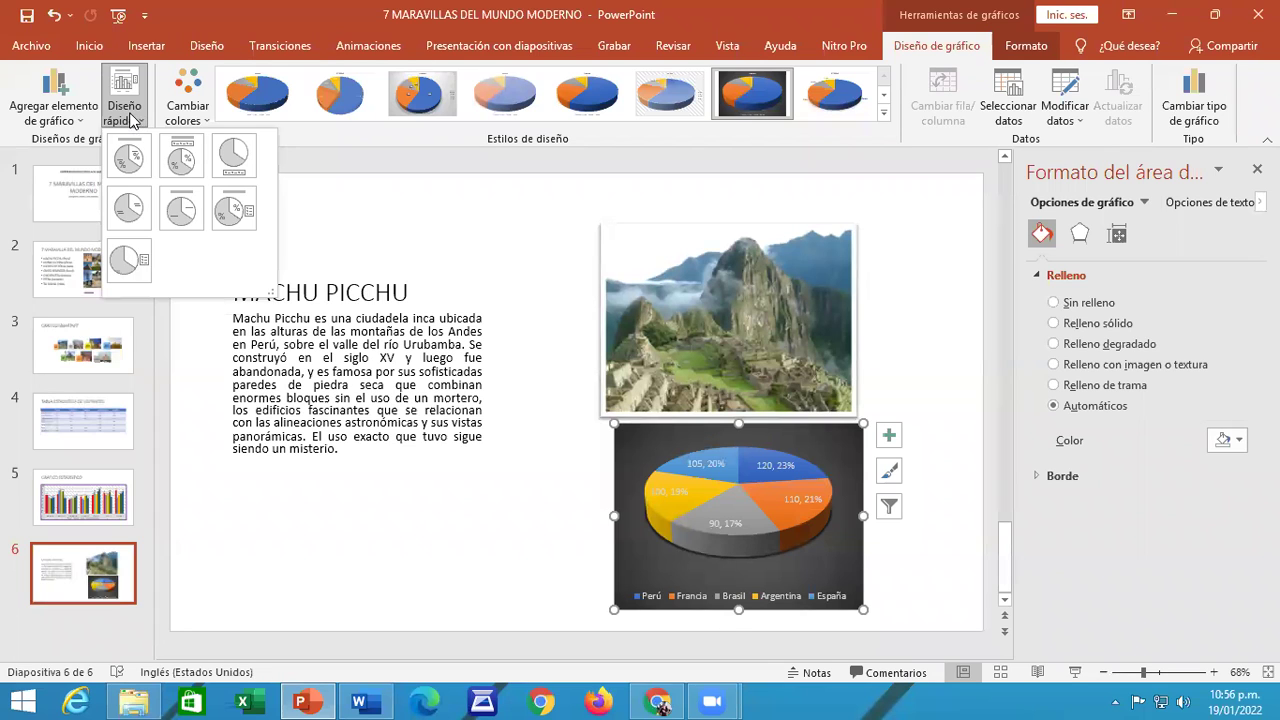
click(131, 118)
click(131, 118)
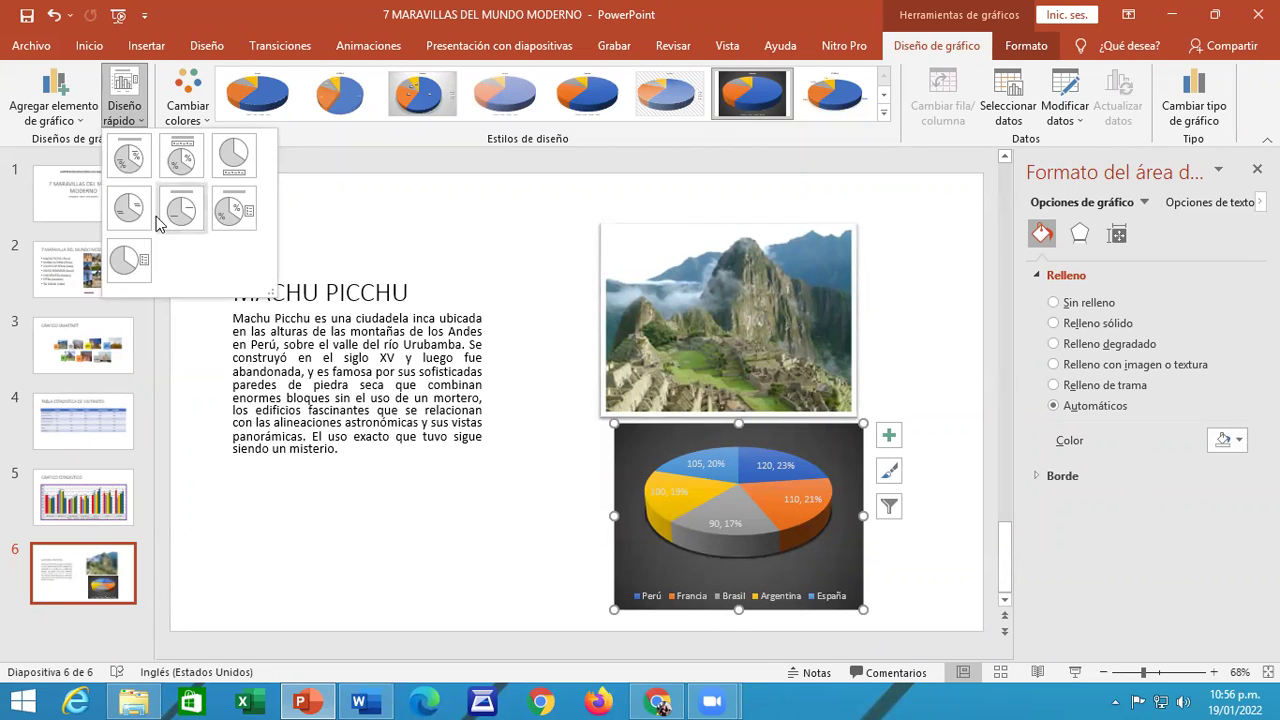
click(130, 121)
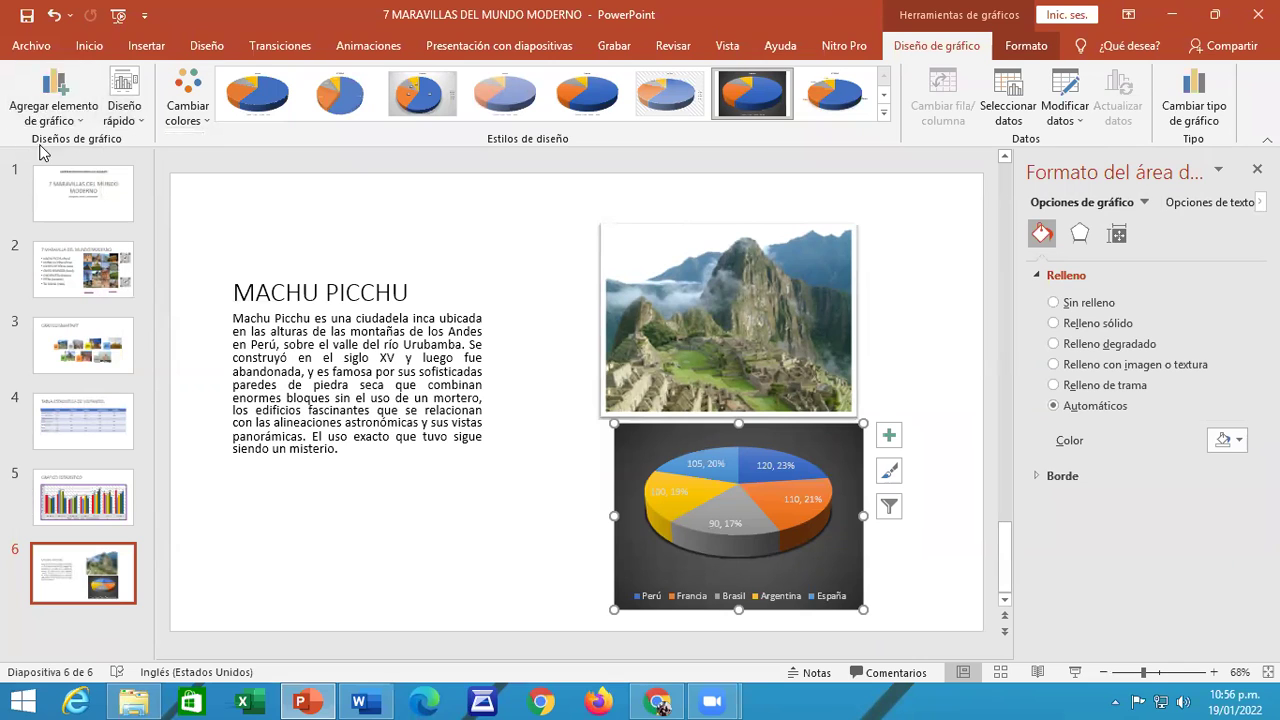
click(84, 122)
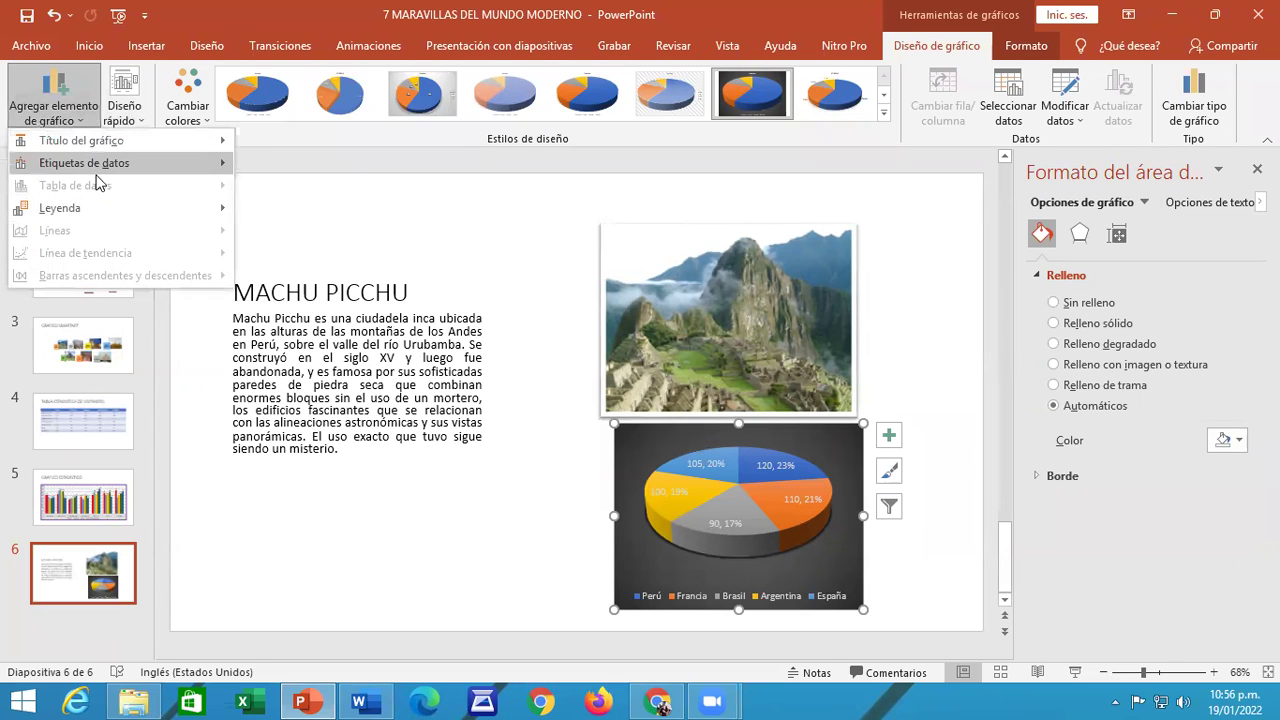
Step: In the data label options, uncheck Valor so slices show only percentages like 23% and 17%
mouse_move(118, 172)
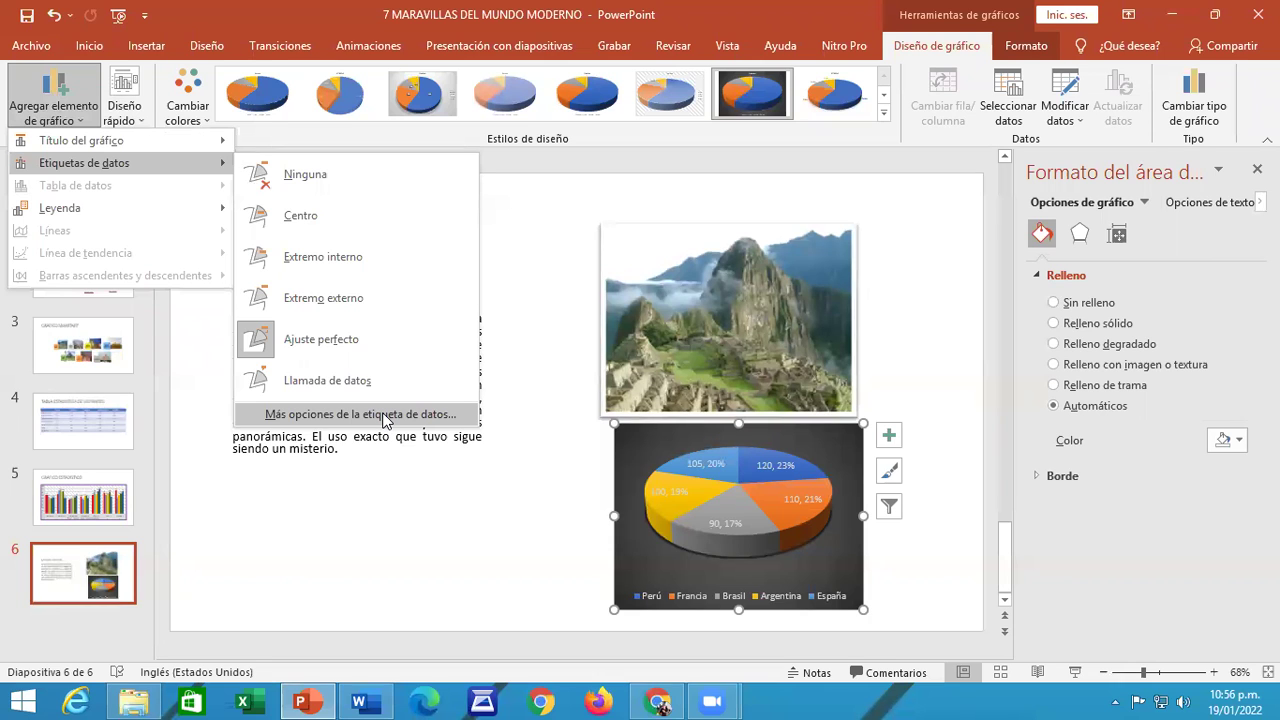
click(388, 415)
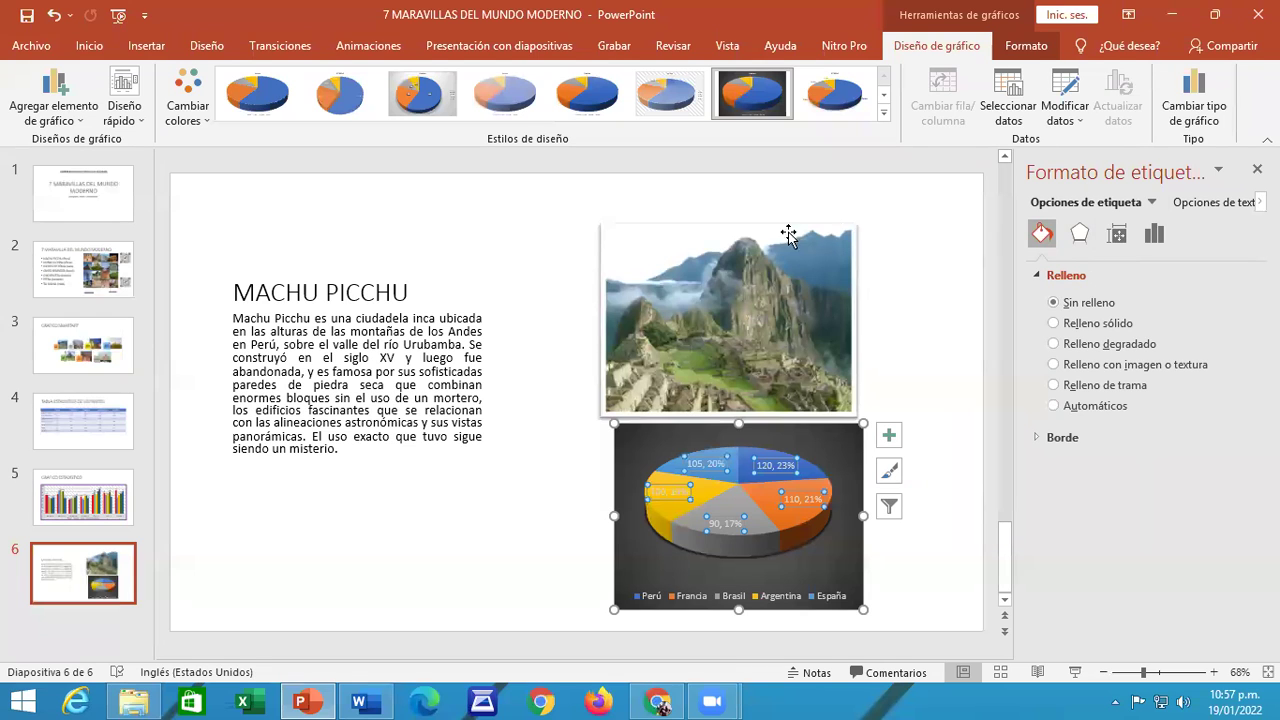
click(1079, 233)
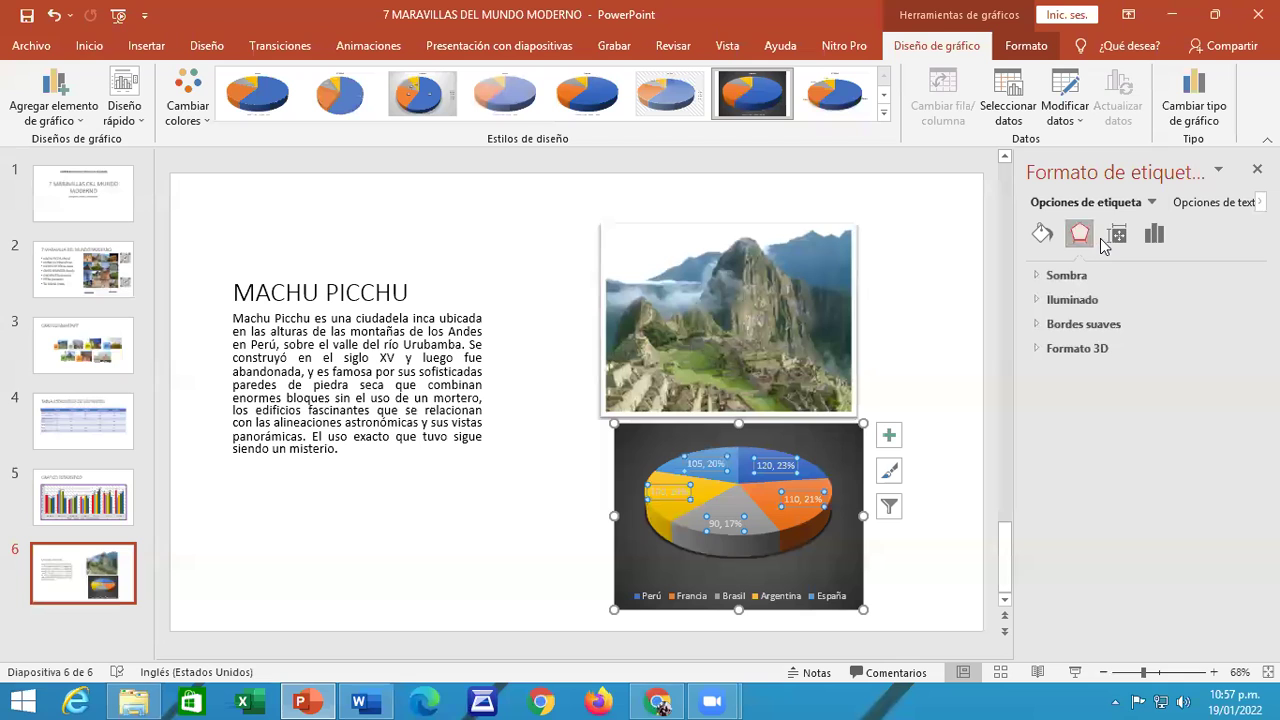
click(1257, 168)
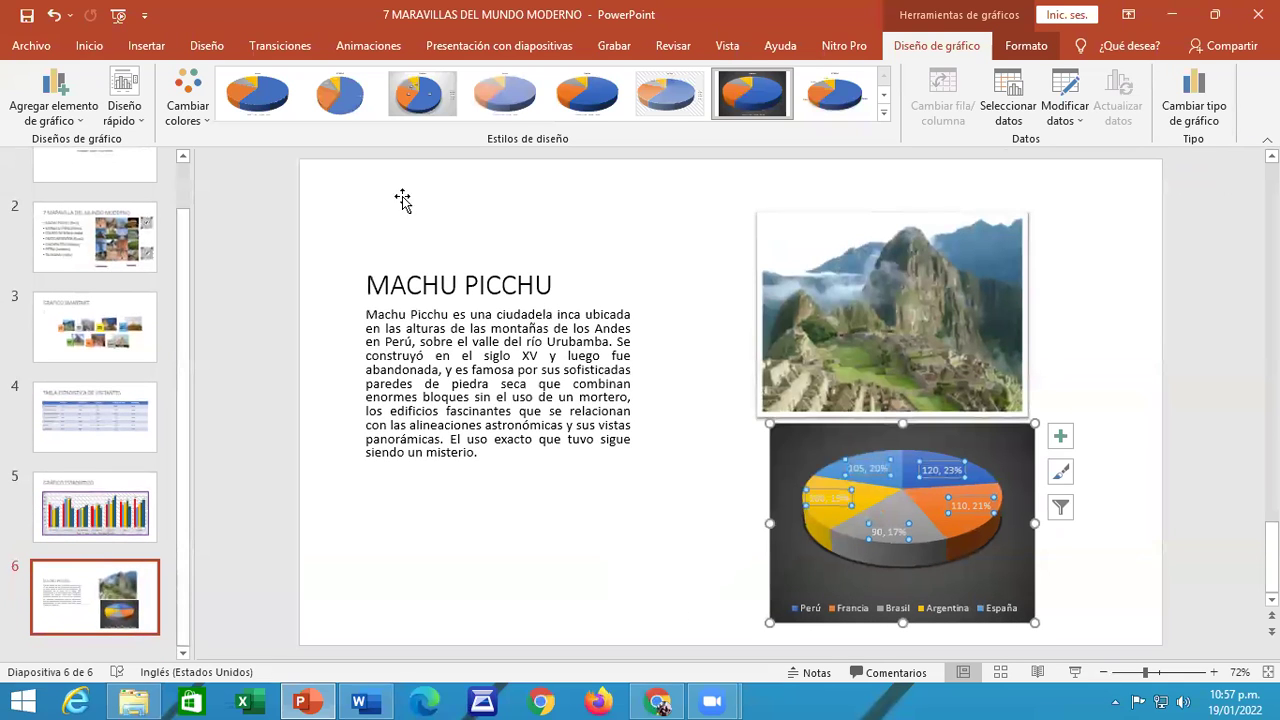
click(75, 120)
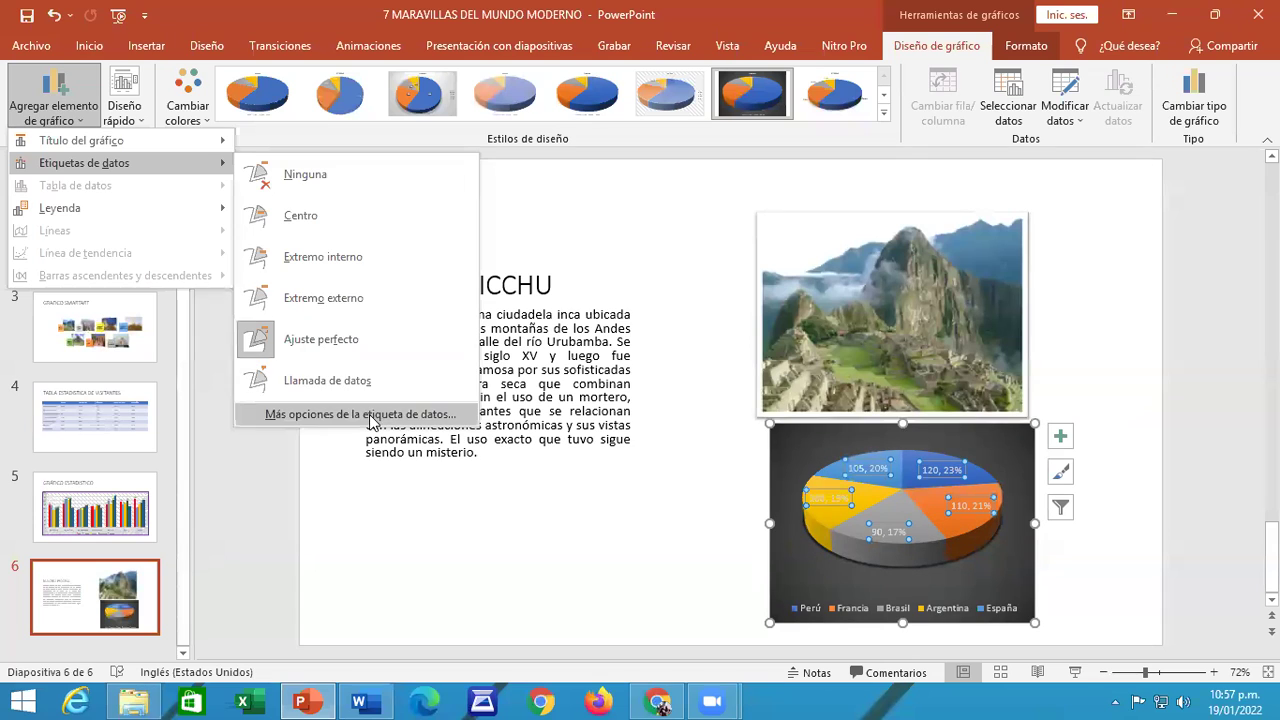
click(370, 416)
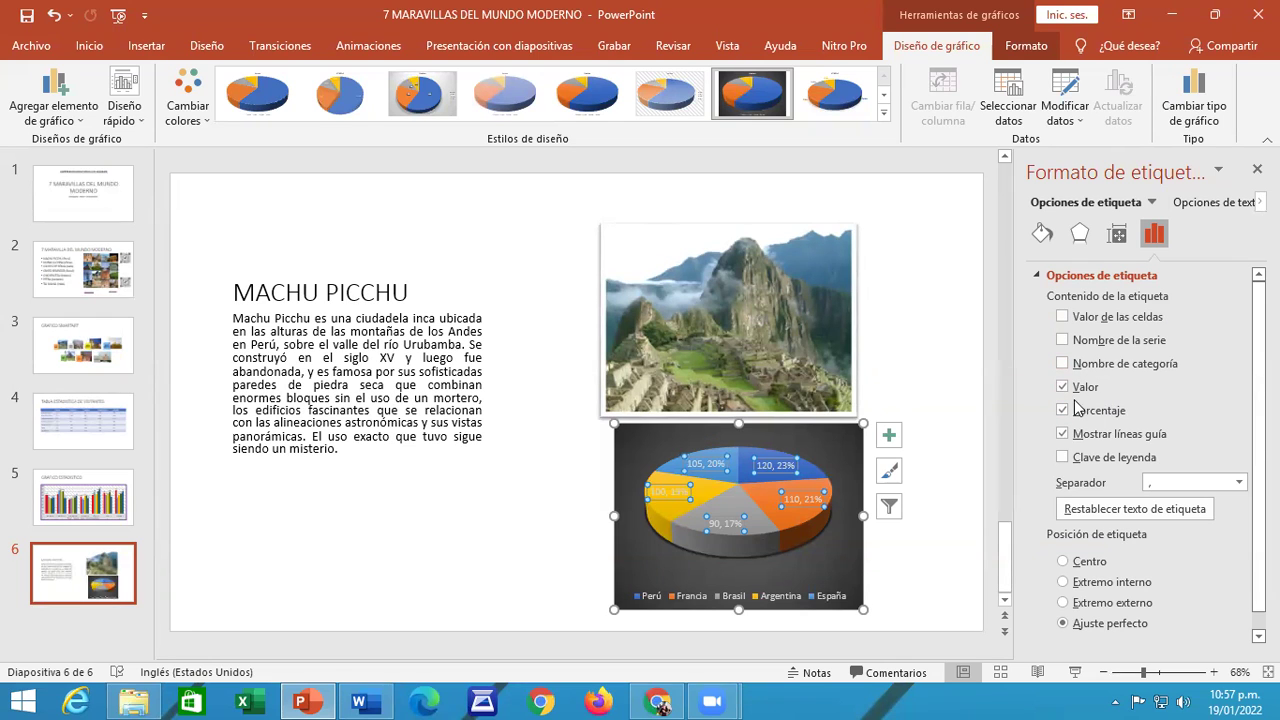
click(1063, 387)
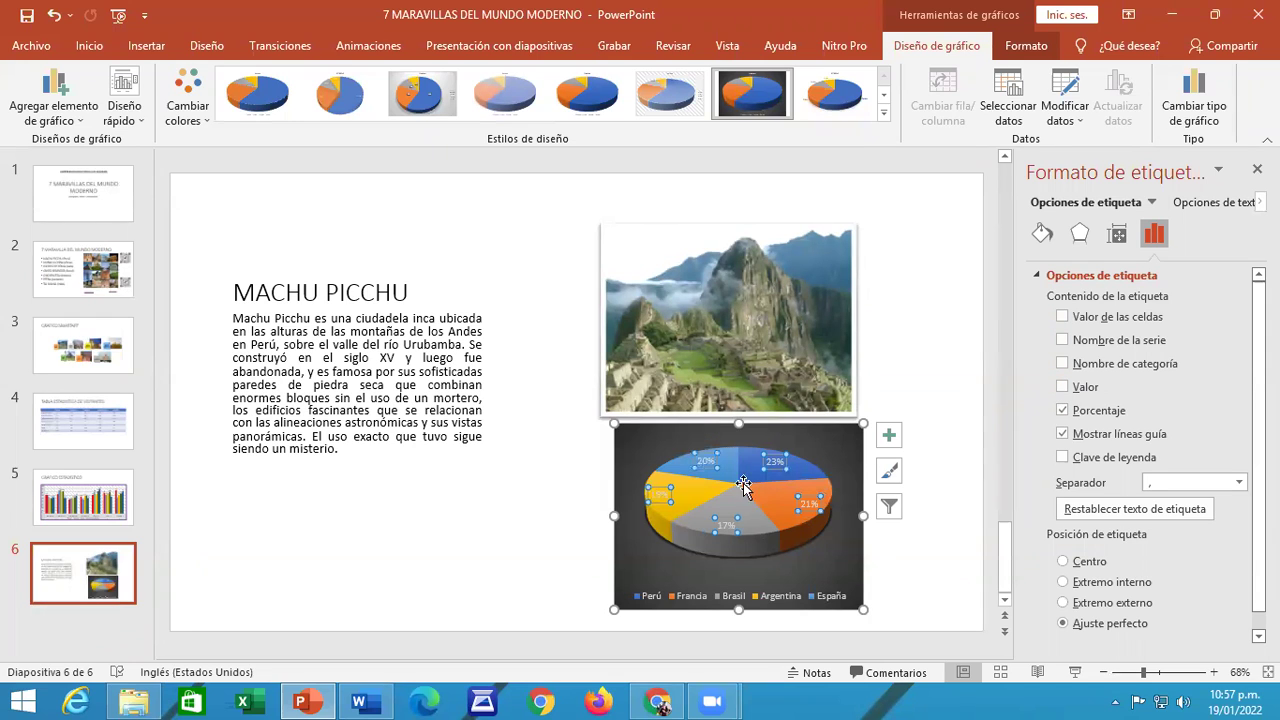
Step: Turn Valor back on alongside Porcentaje so labels read like 120, 23%
click(1062, 386)
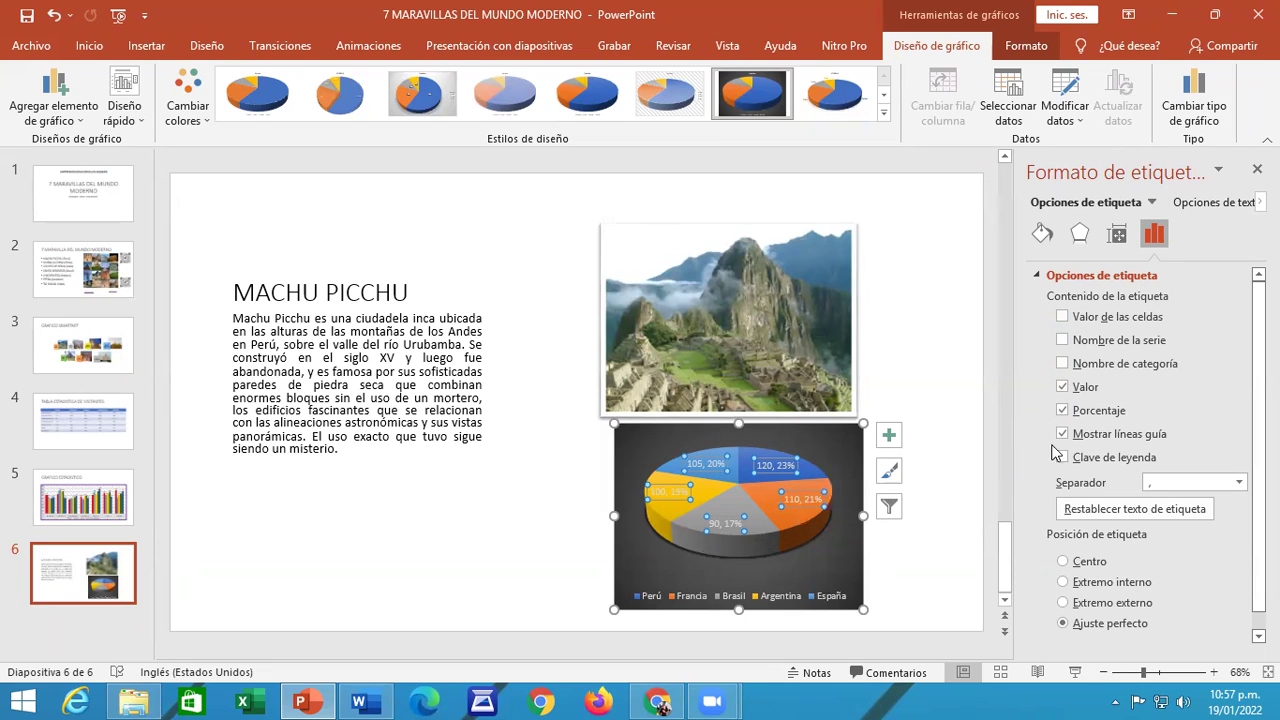
click(1062, 410)
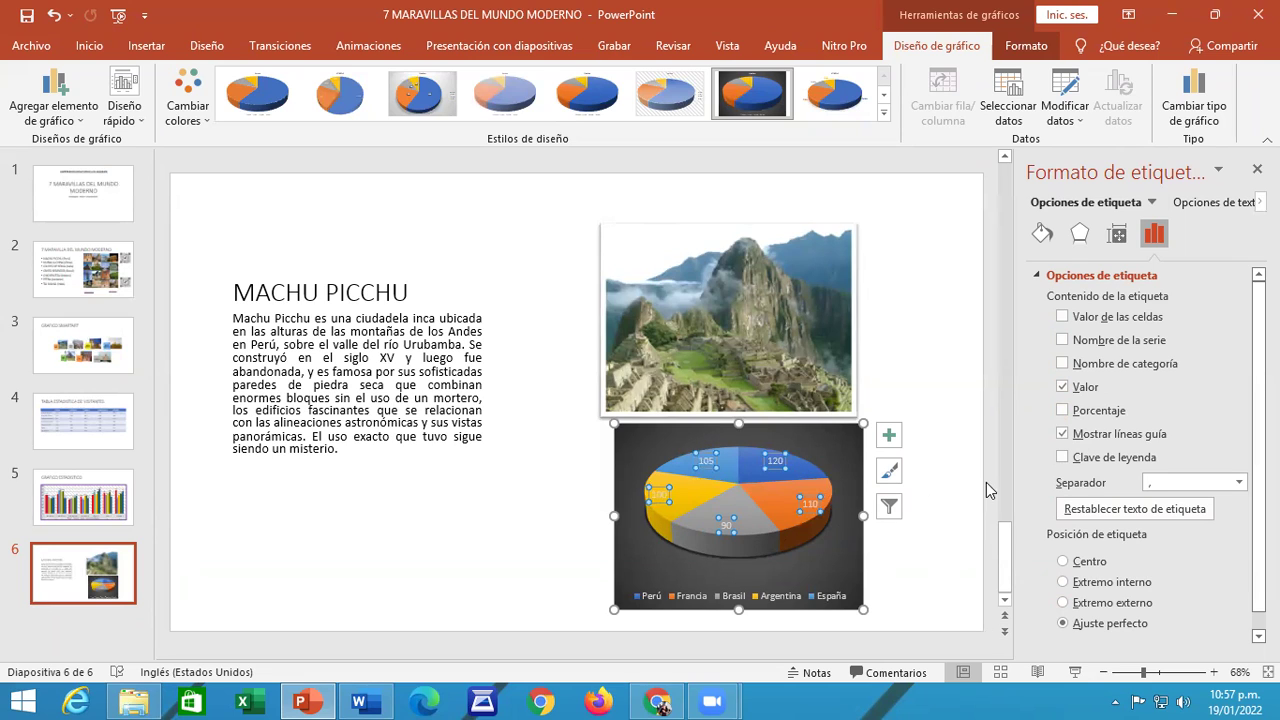
click(1062, 410)
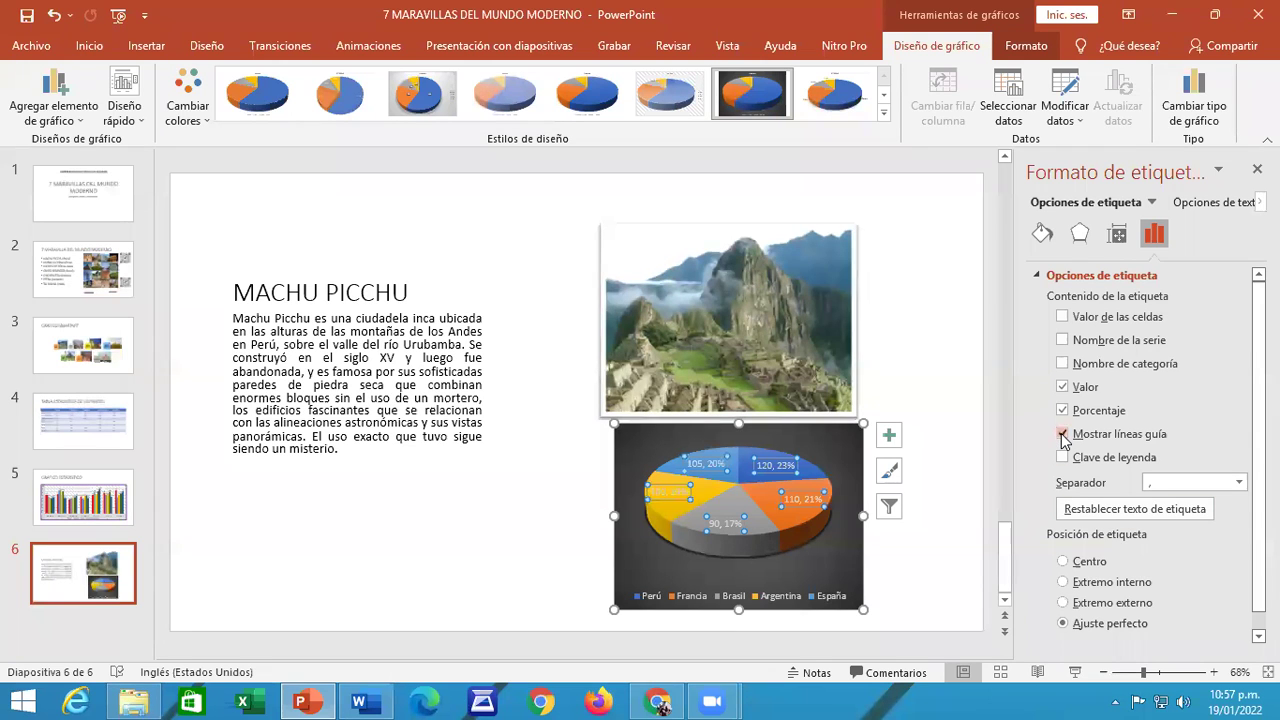
Step: Try leader lines and legend keys on the labels, leaving legend keys unchecked
click(1064, 440)
click(1090, 467)
click(1090, 467)
click(1090, 467)
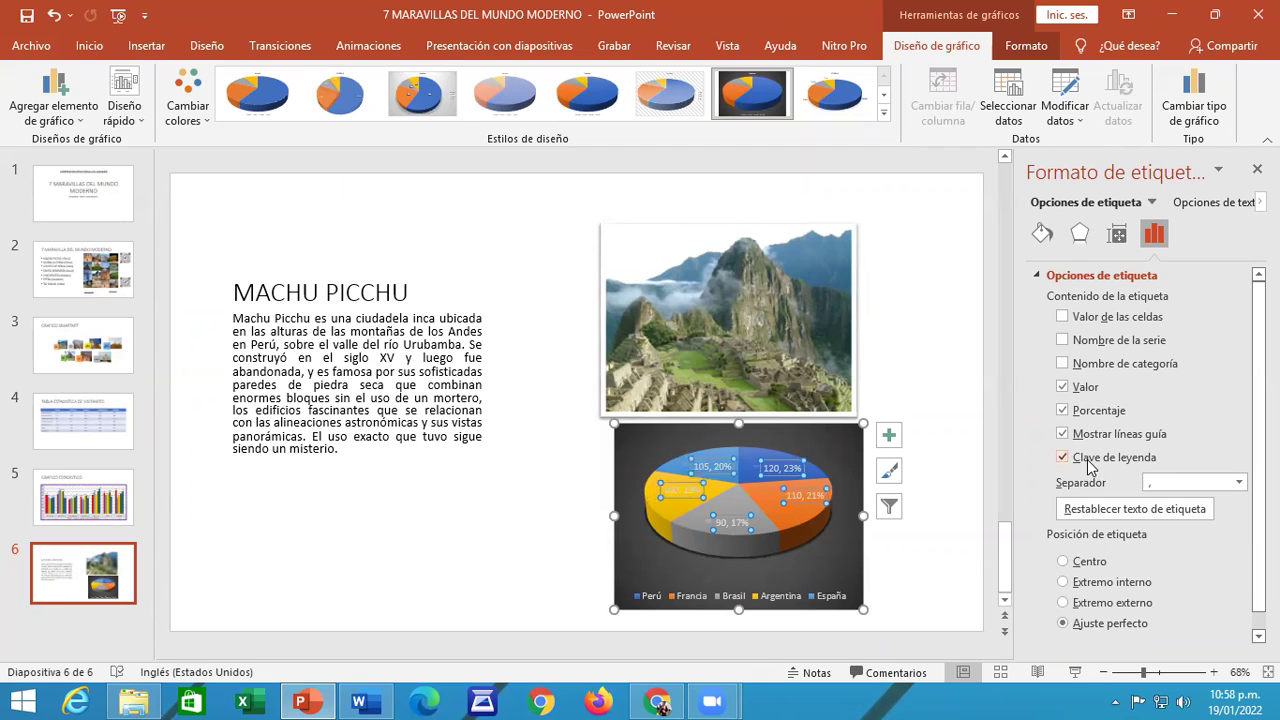
click(1090, 467)
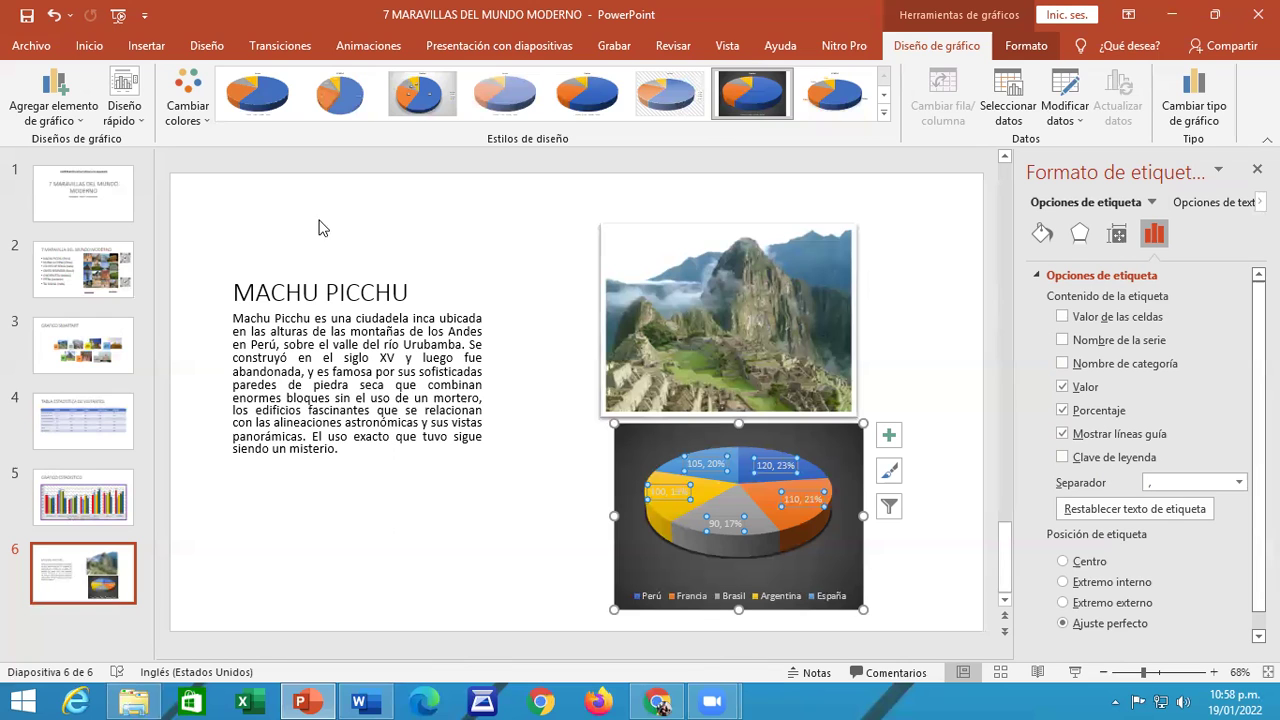
click(80, 122)
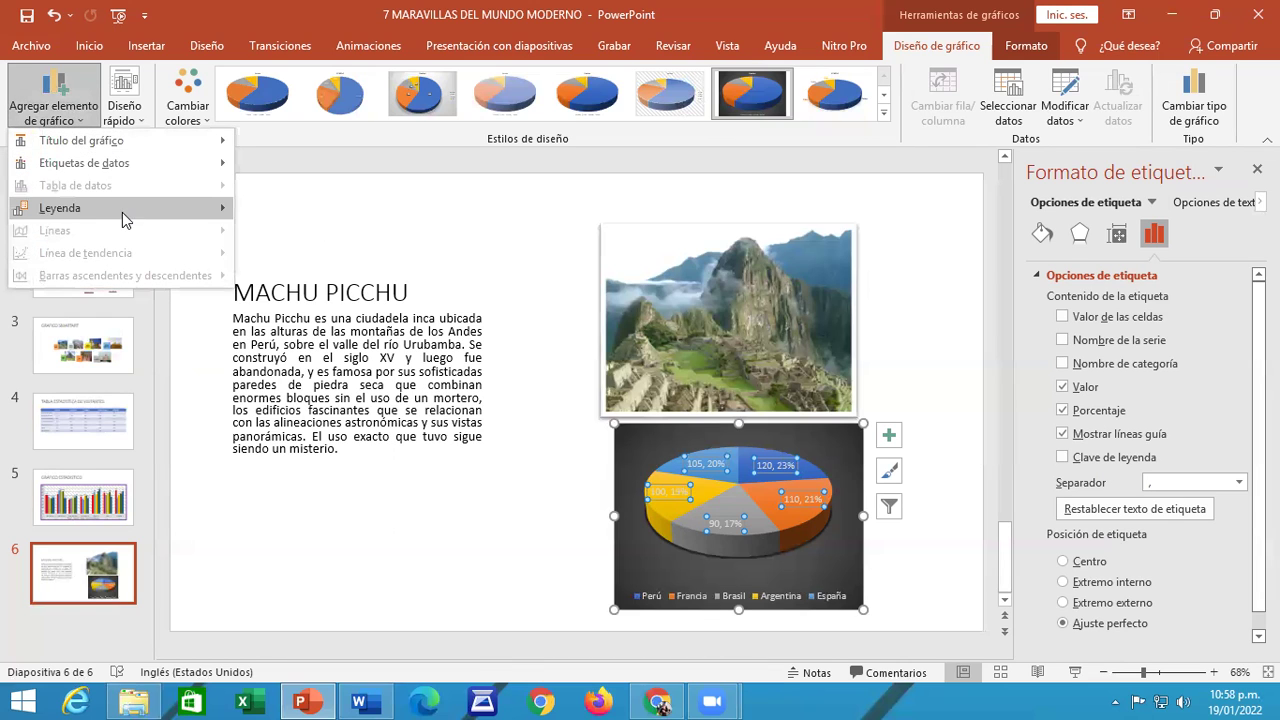
mouse_move(126, 207)
mouse_move(128, 168)
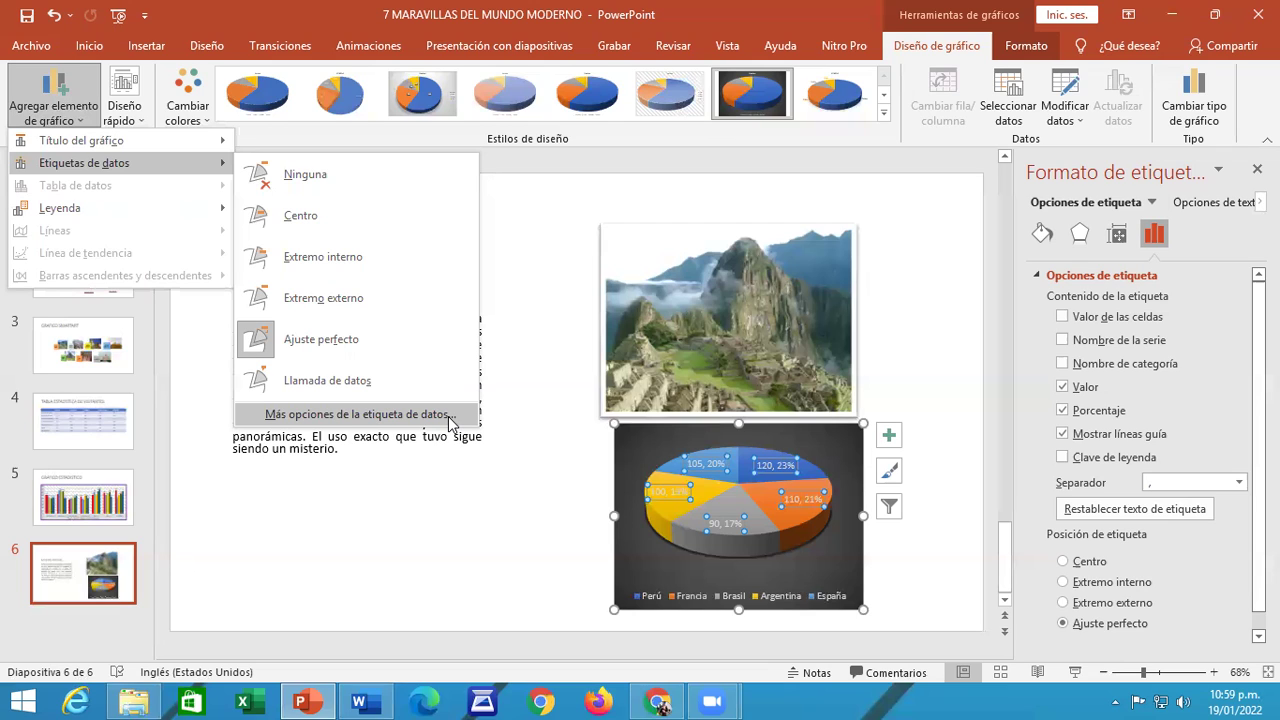
click(508, 583)
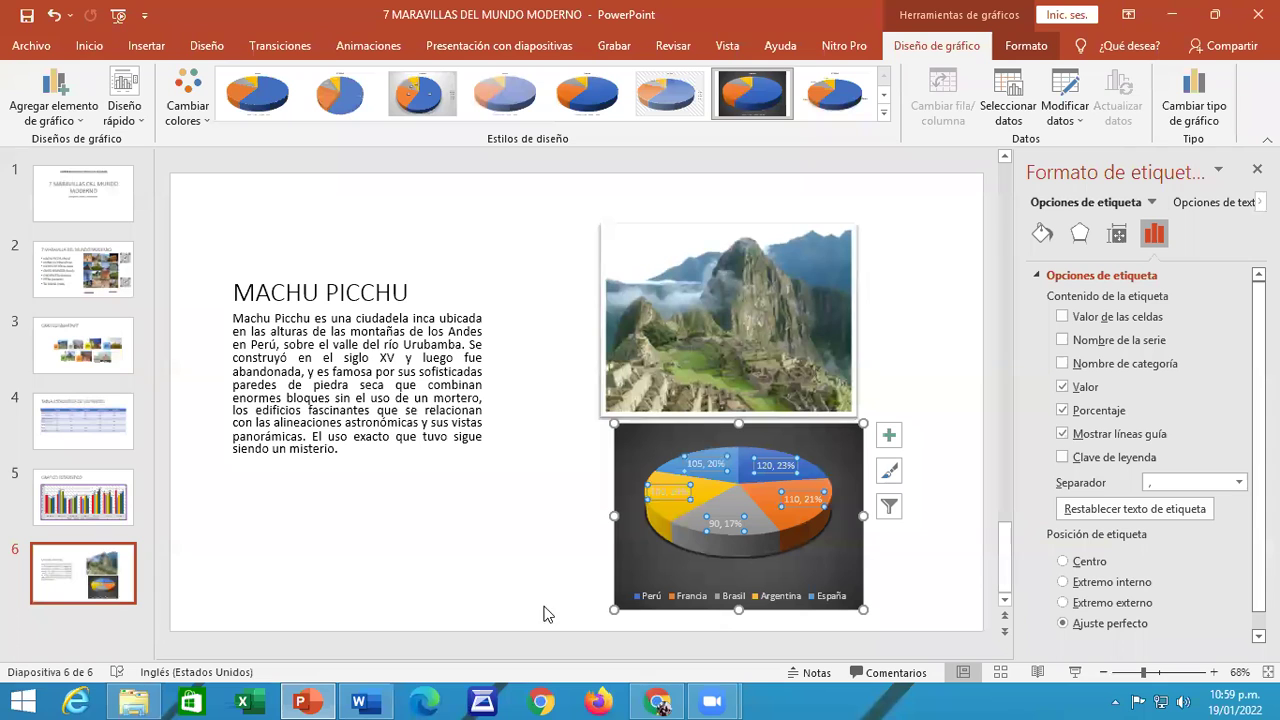
click(88, 272)
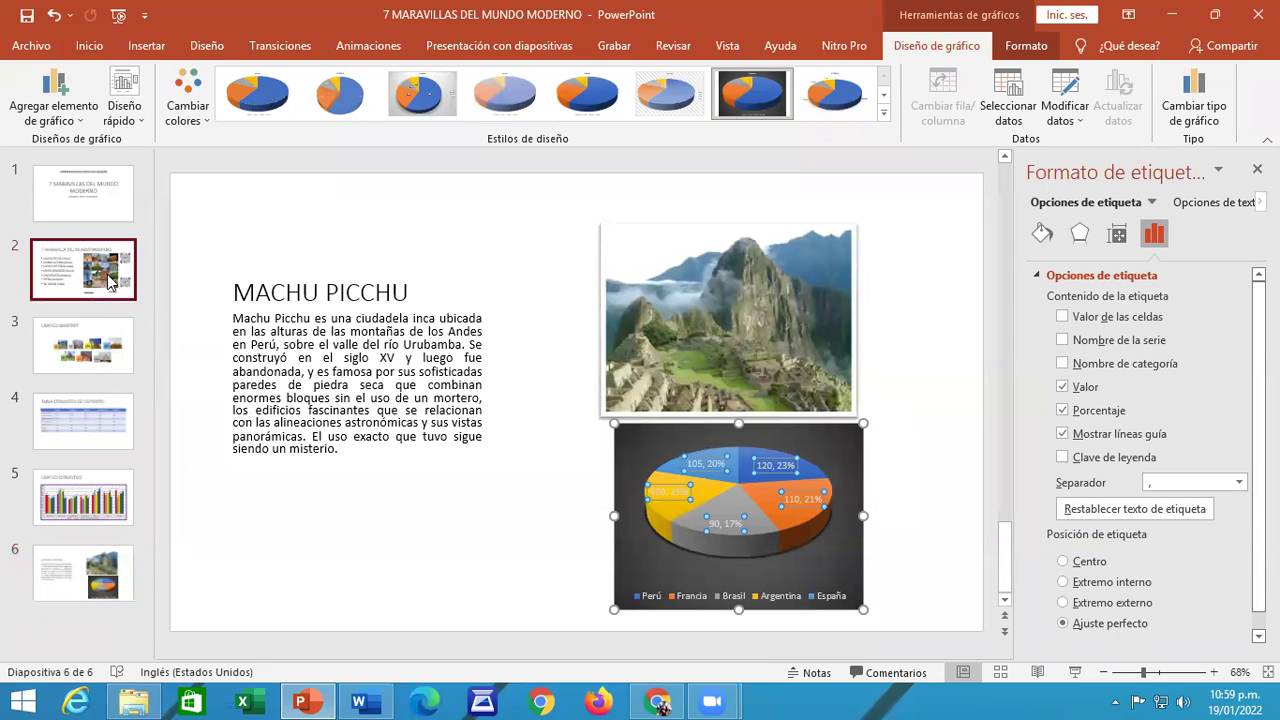
drag(249, 310, 496, 537)
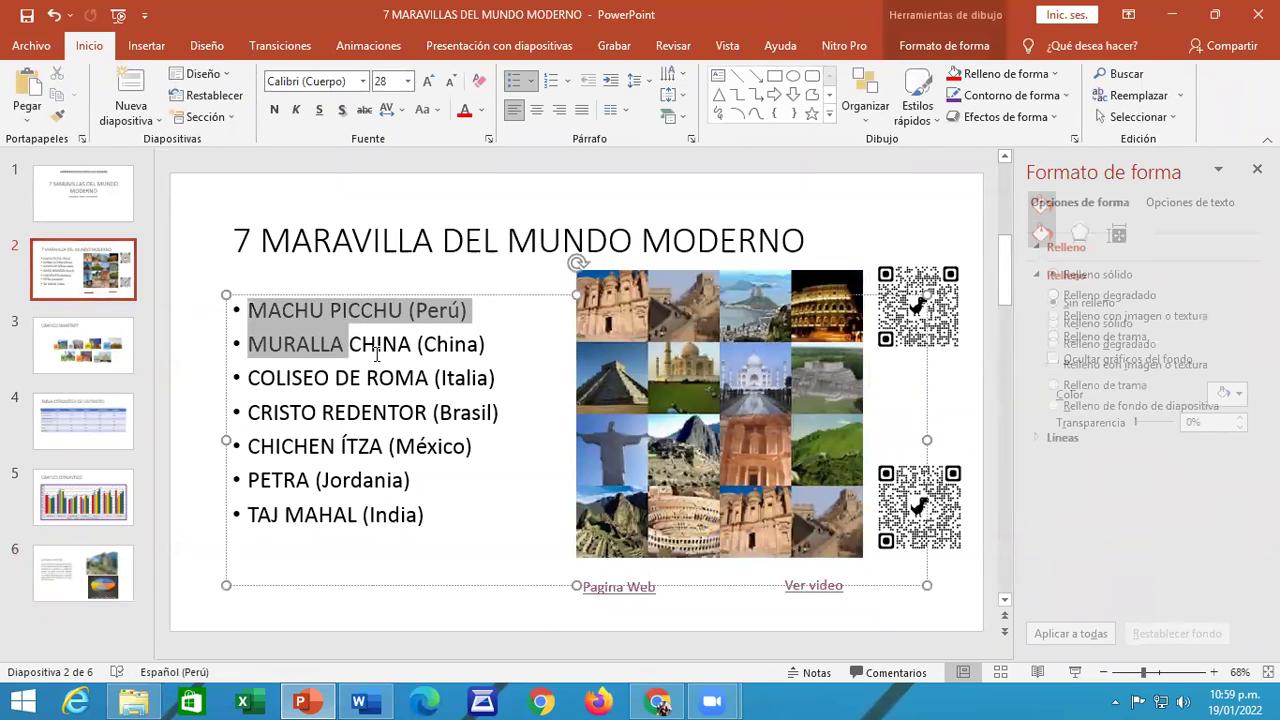
click(101, 596)
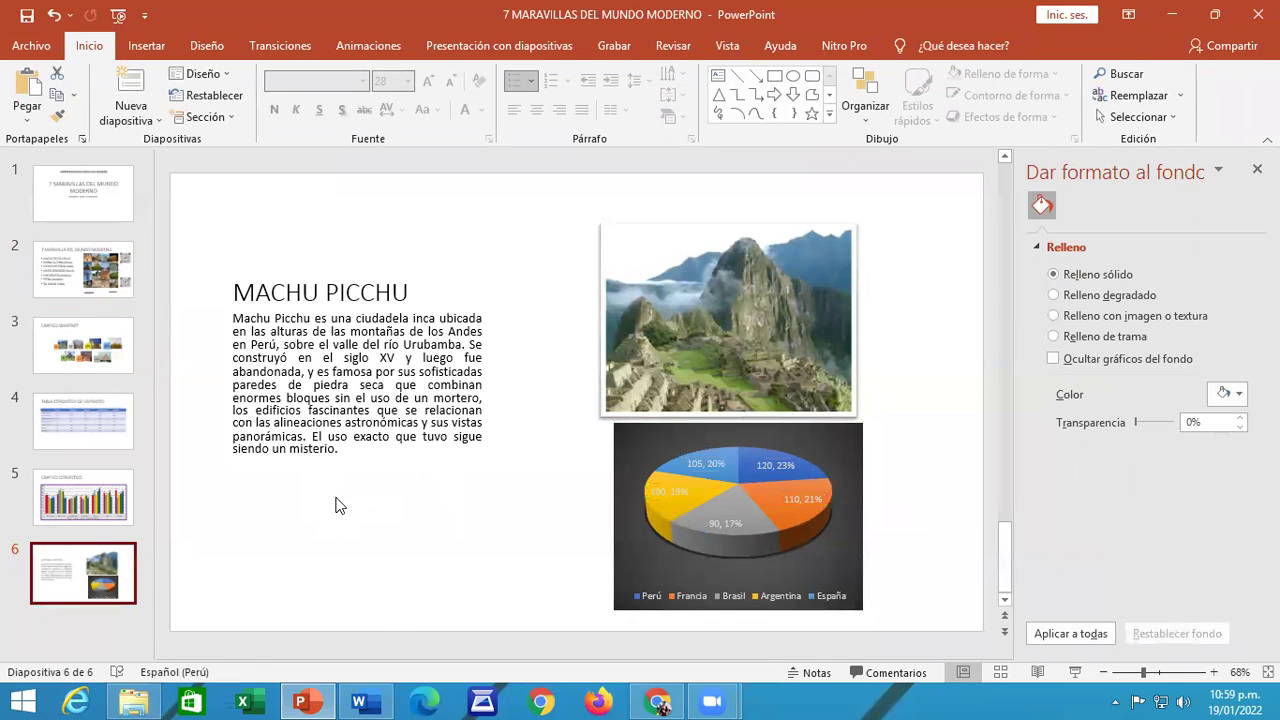